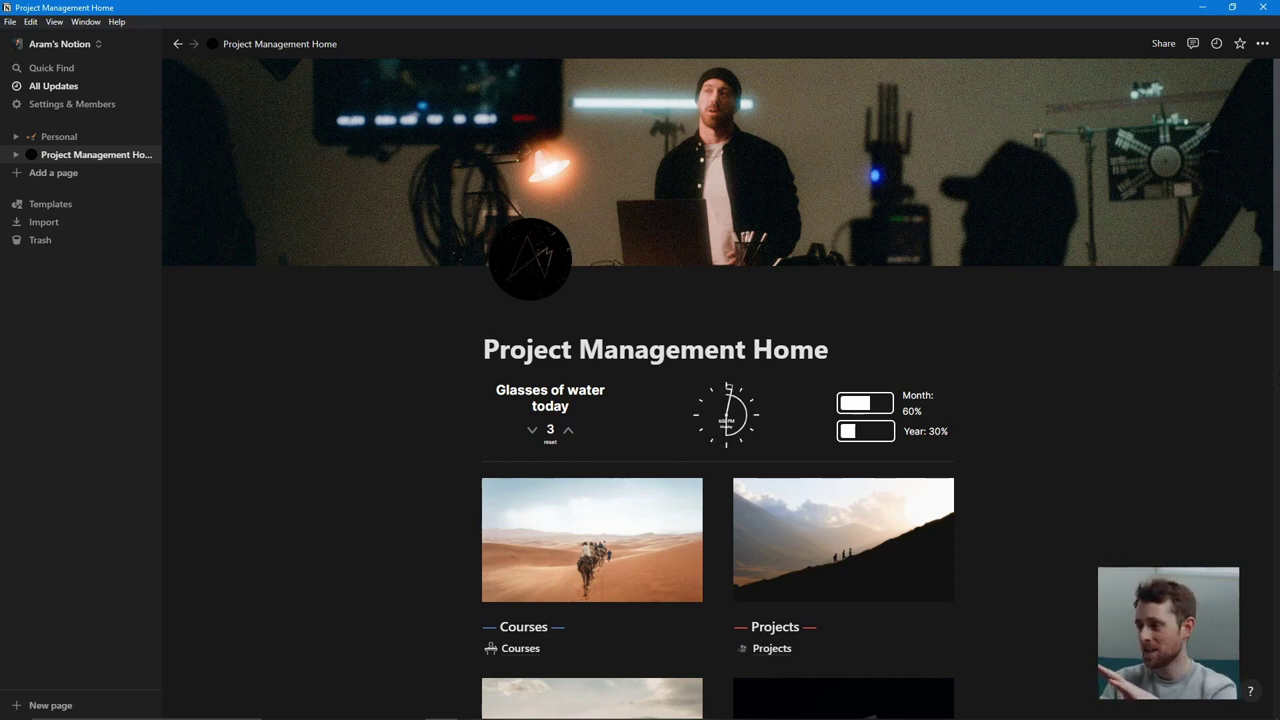
Step: Look through the Project Management Home page, from its linked page sections down to the idea submission forms
scroll(718, 400, down, 2)
scroll(1013, 506, down, 5)
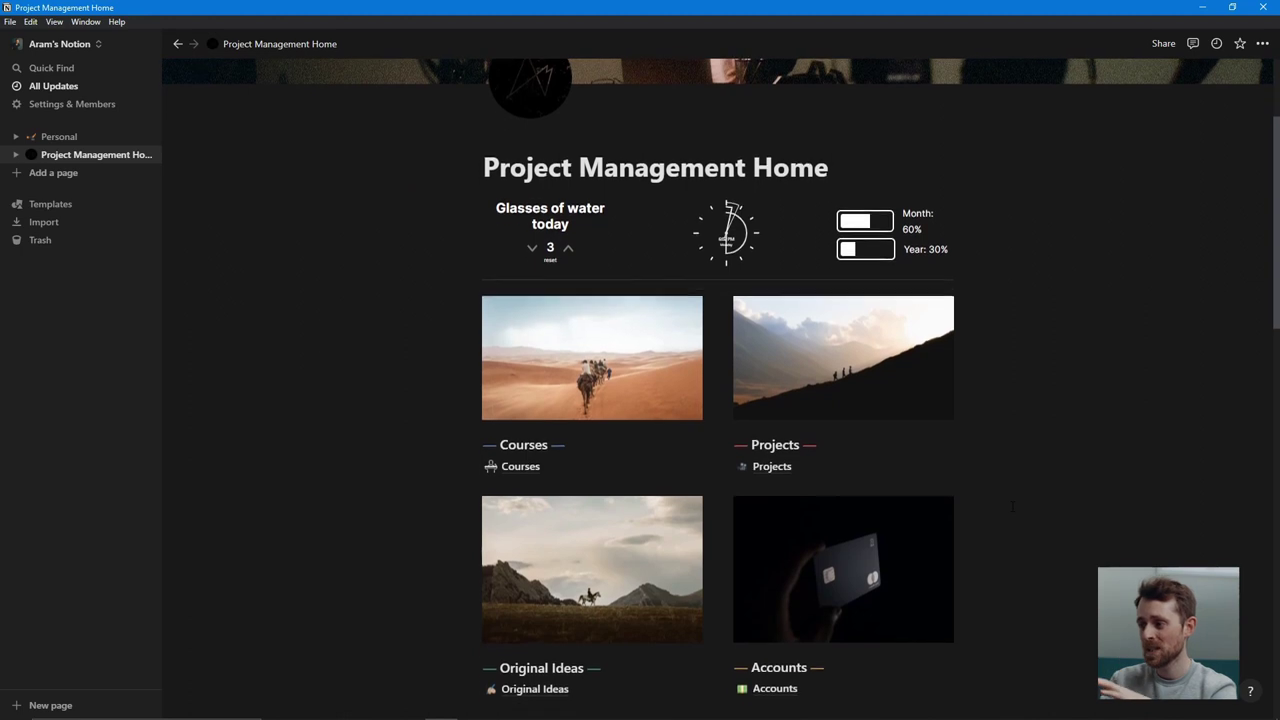
scroll(1012, 507, down, 1)
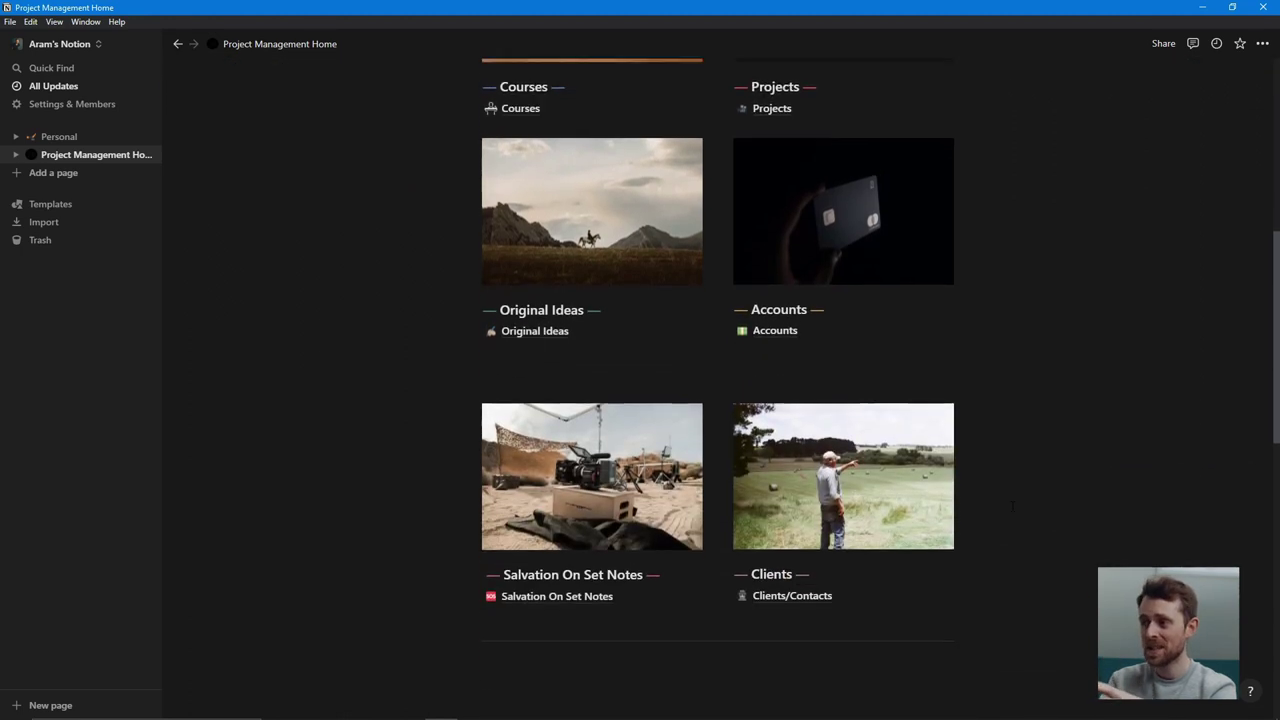
scroll(1013, 506, down, 3)
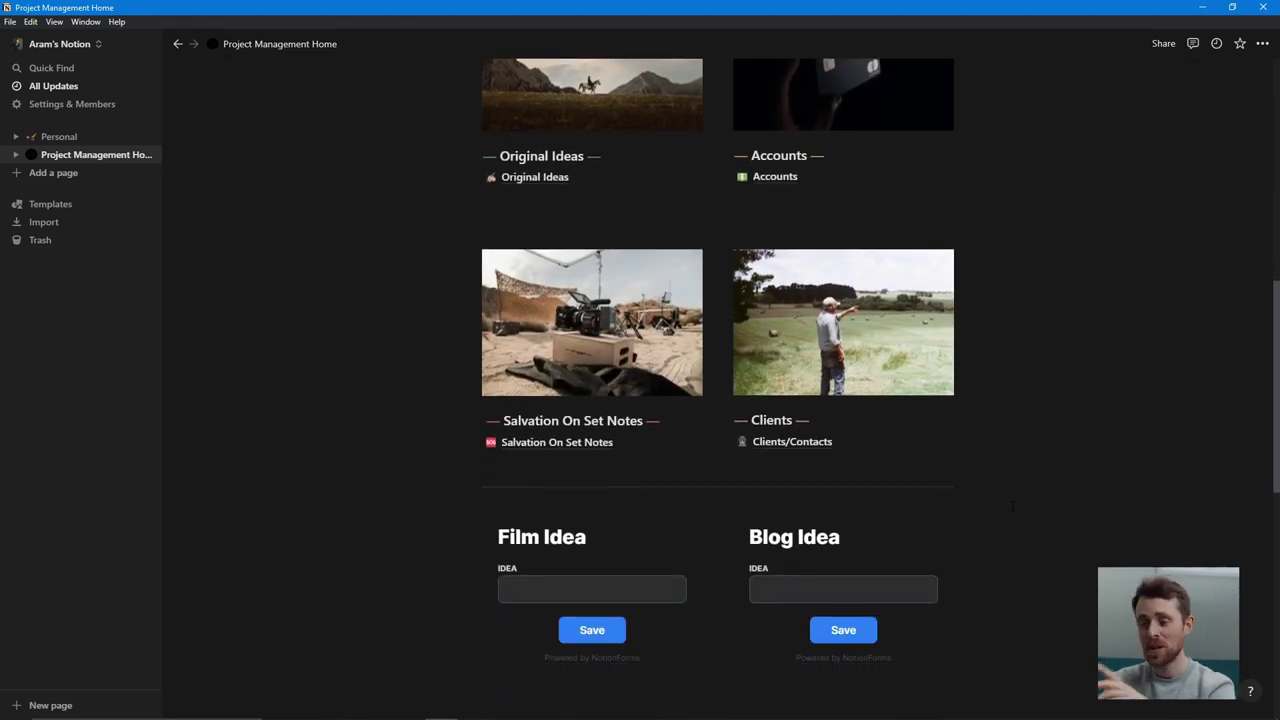
scroll(1013, 506, down, 1)
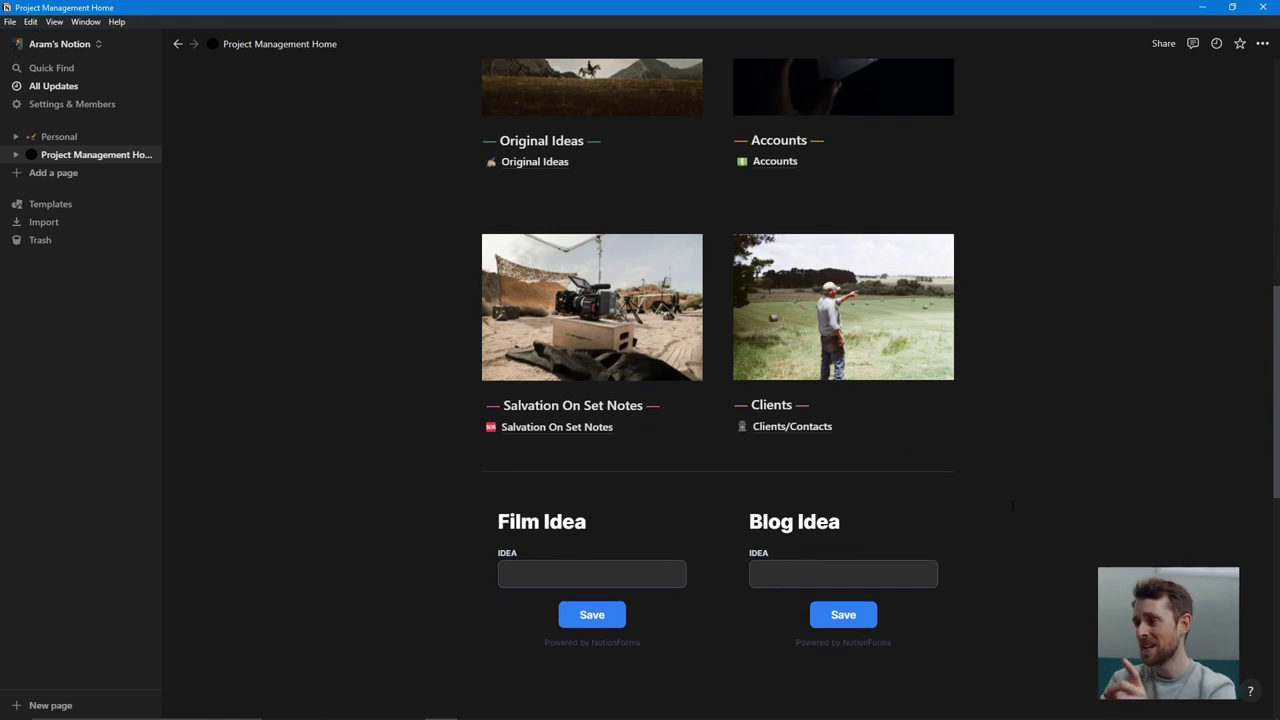
scroll(820, 529, down, 6)
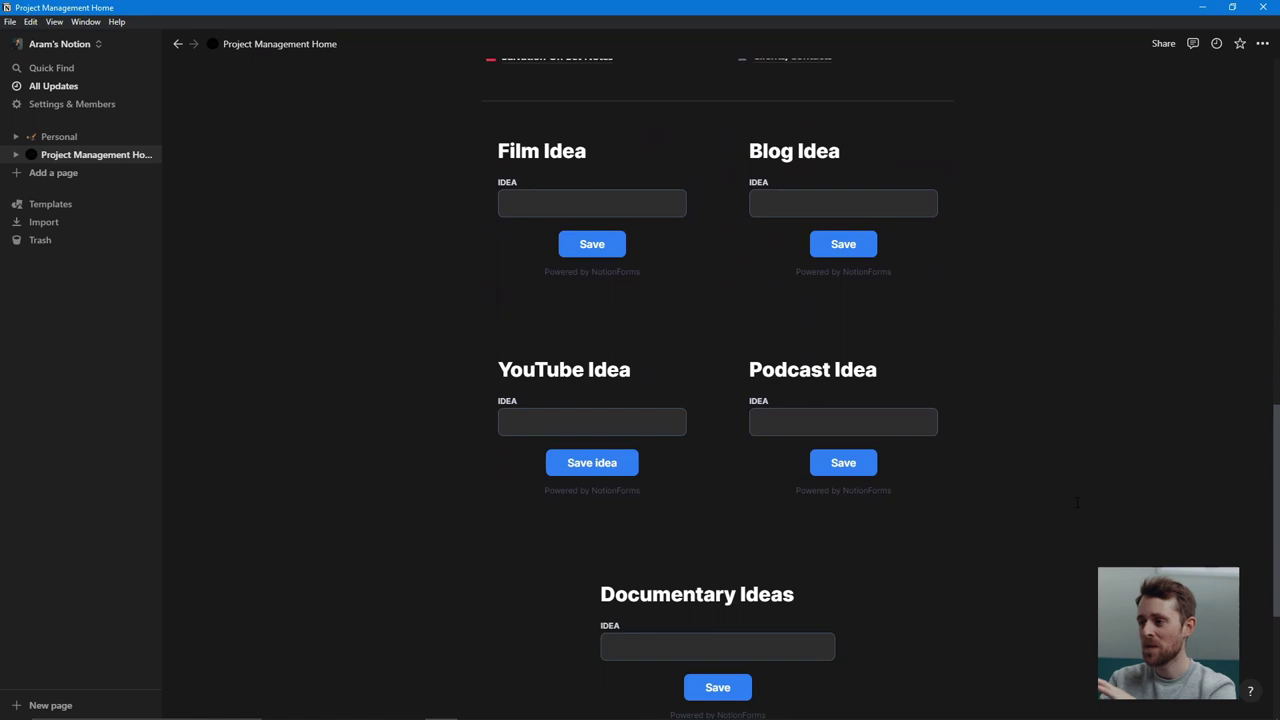
scroll(1077, 503, down, 2)
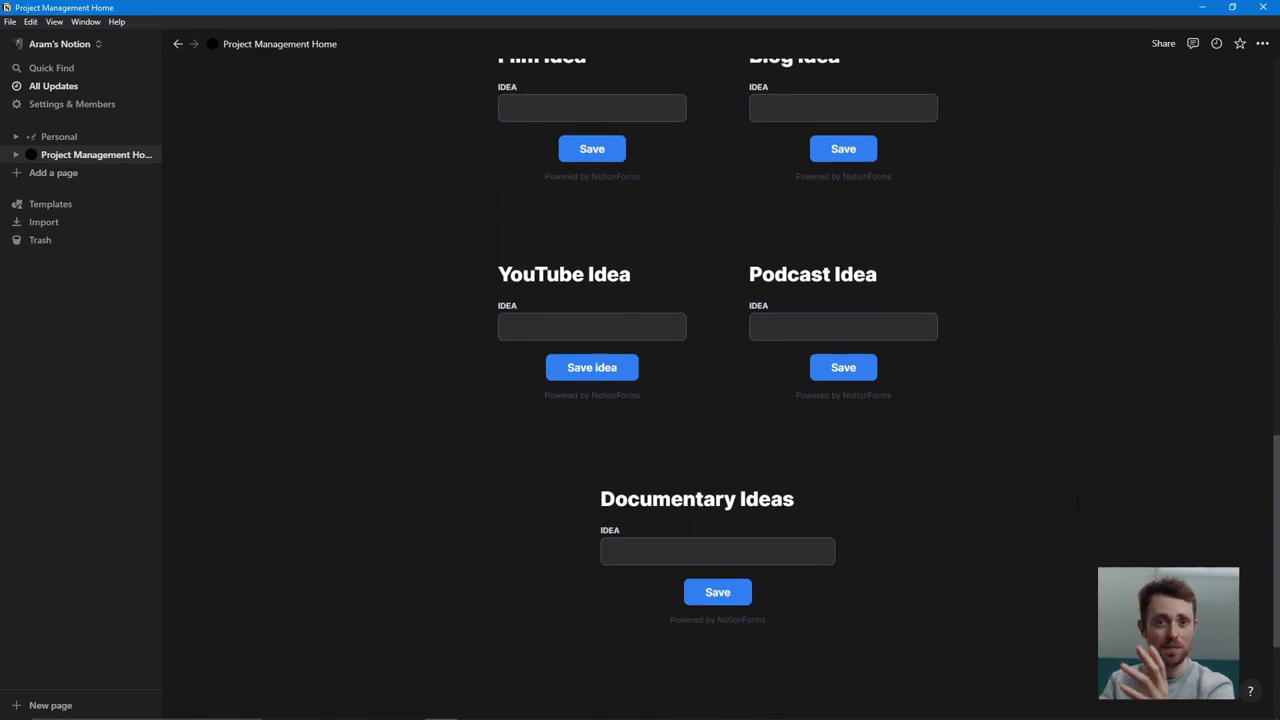
Step: Save "James Bond" as an idea in the Film Idea form
scroll(945, 467, up, 4)
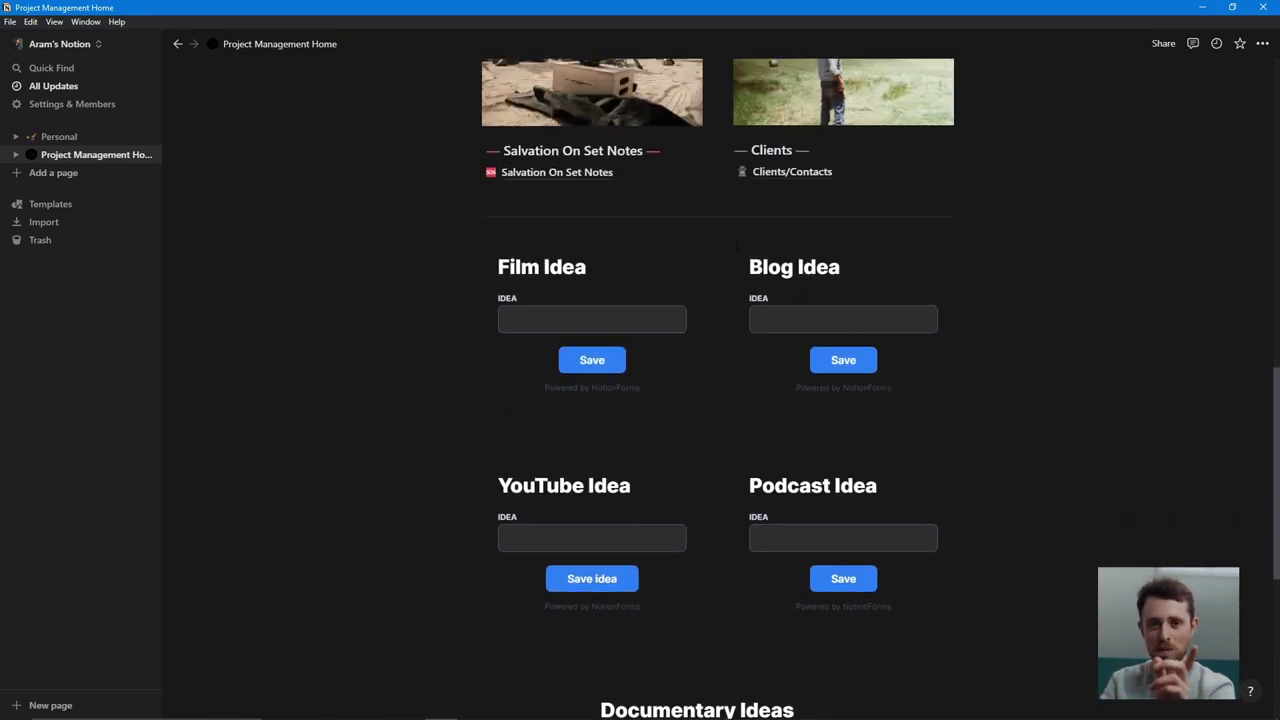
click(562, 314)
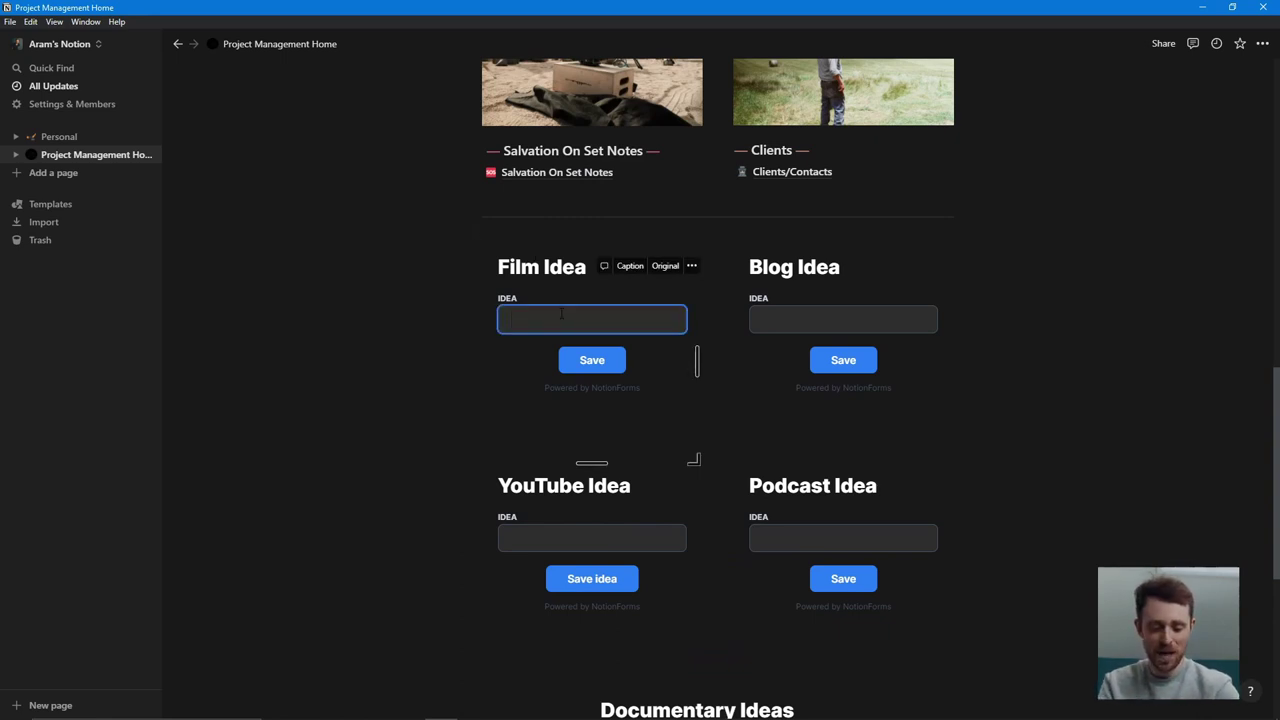
text(James Bond)
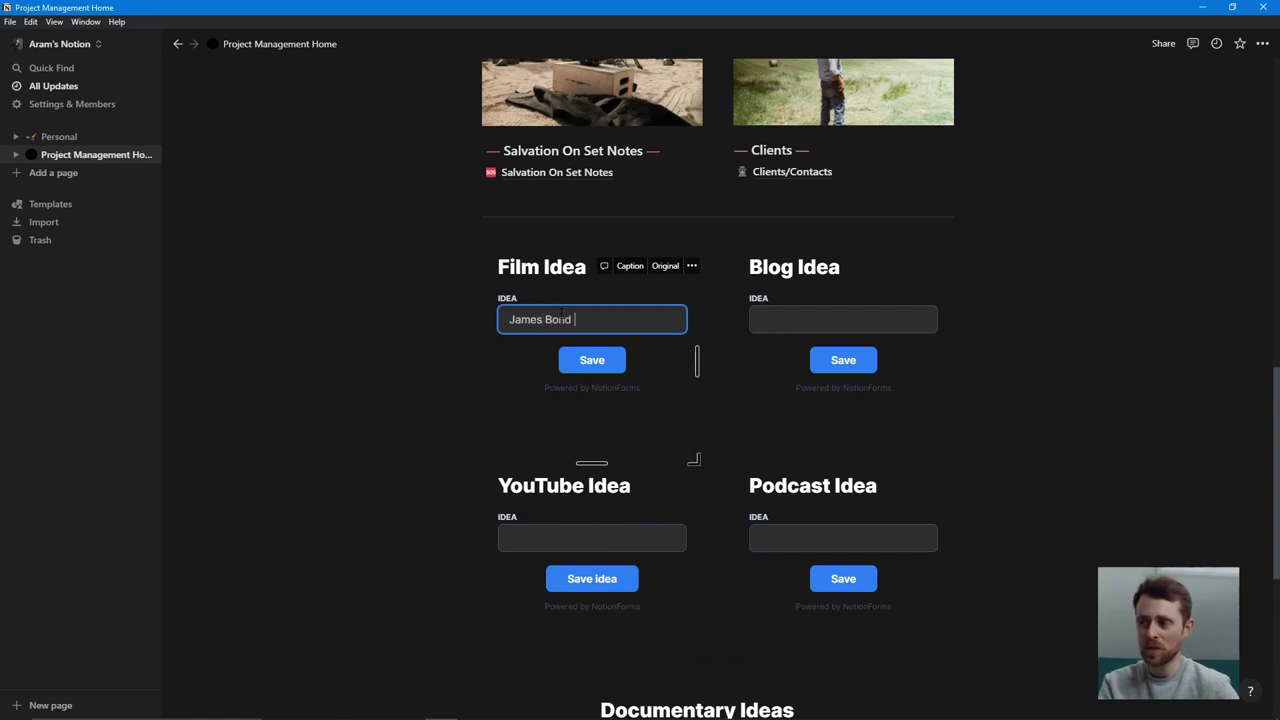
click(586, 363)
click(550, 330)
Step: Raise the Glasses of water today counter three times and reset it to 0
scroll(425, 328, up, 10)
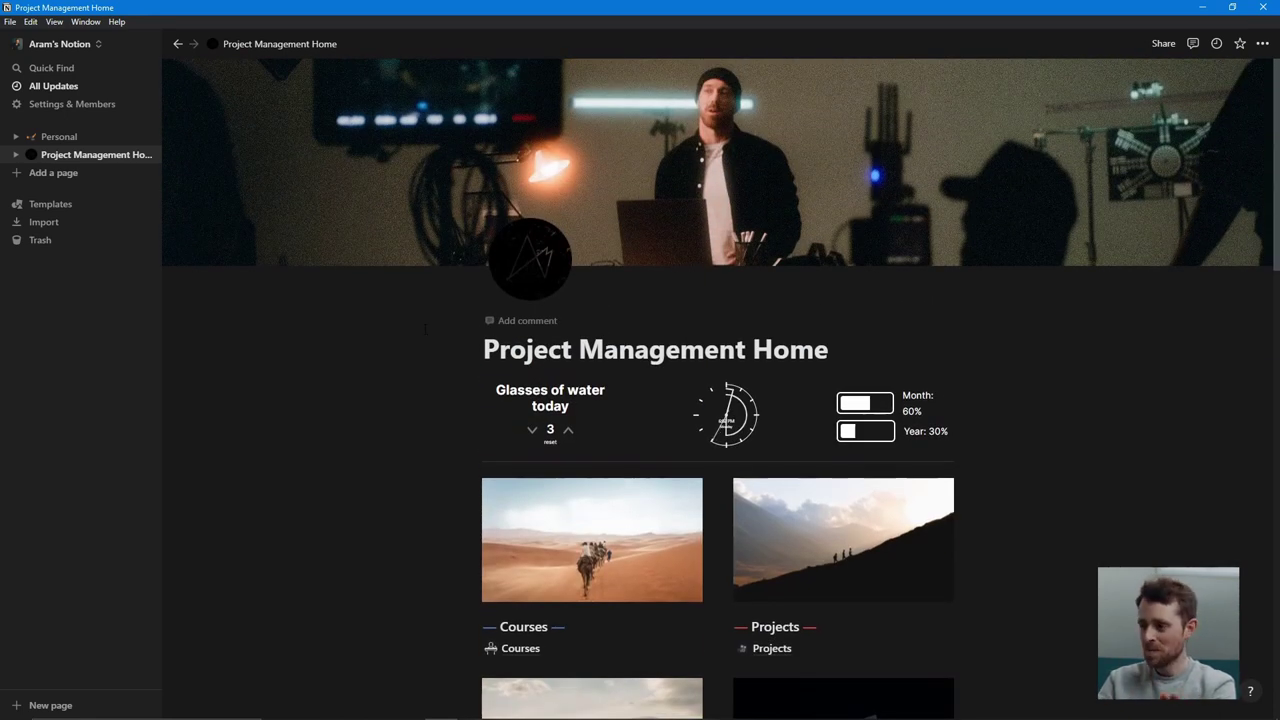
scroll(425, 328, down, 1)
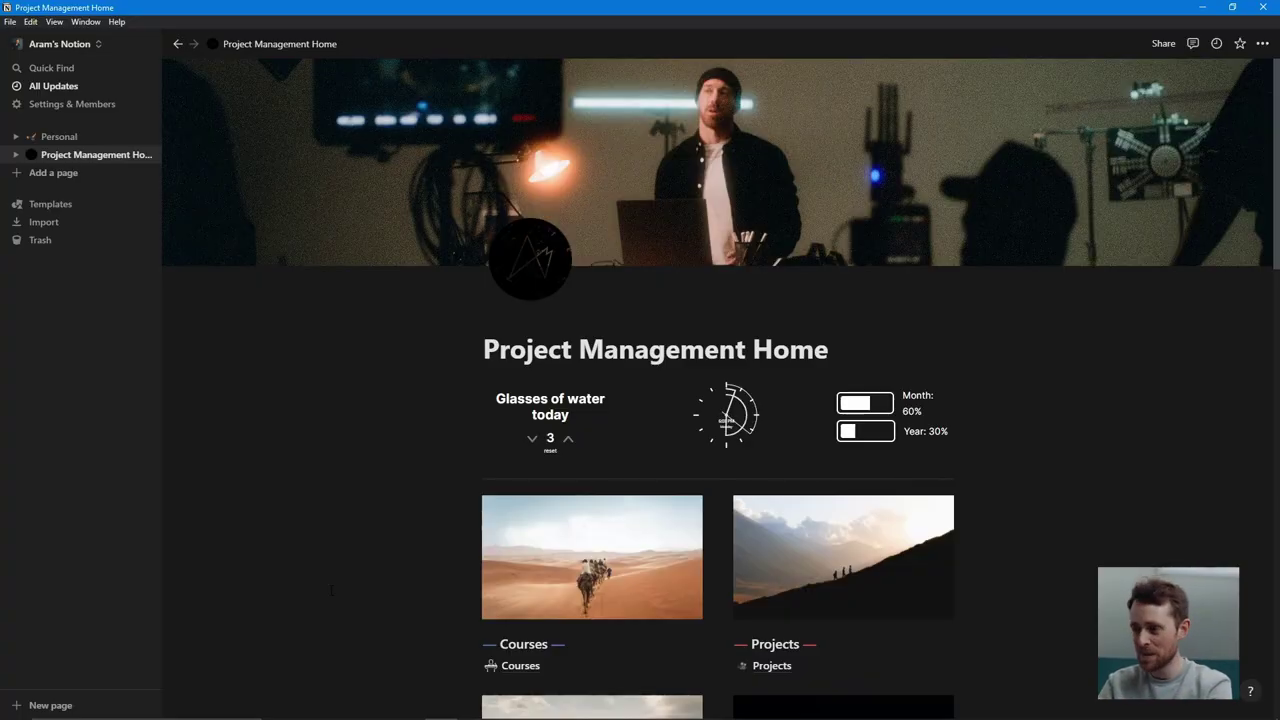
click(567, 439)
click(567, 439)
click(567, 439)
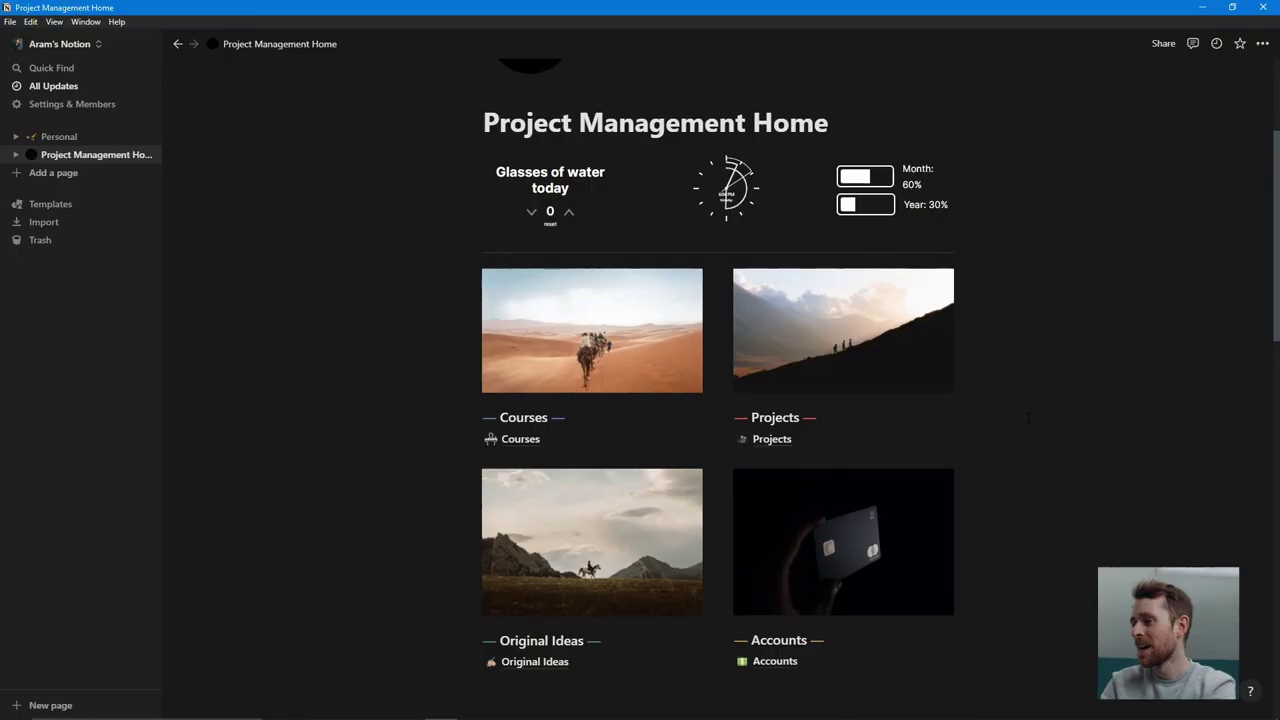
Step: Open the Projects page and raise its Projects Tally by three
scroll(1027, 418, down, 1)
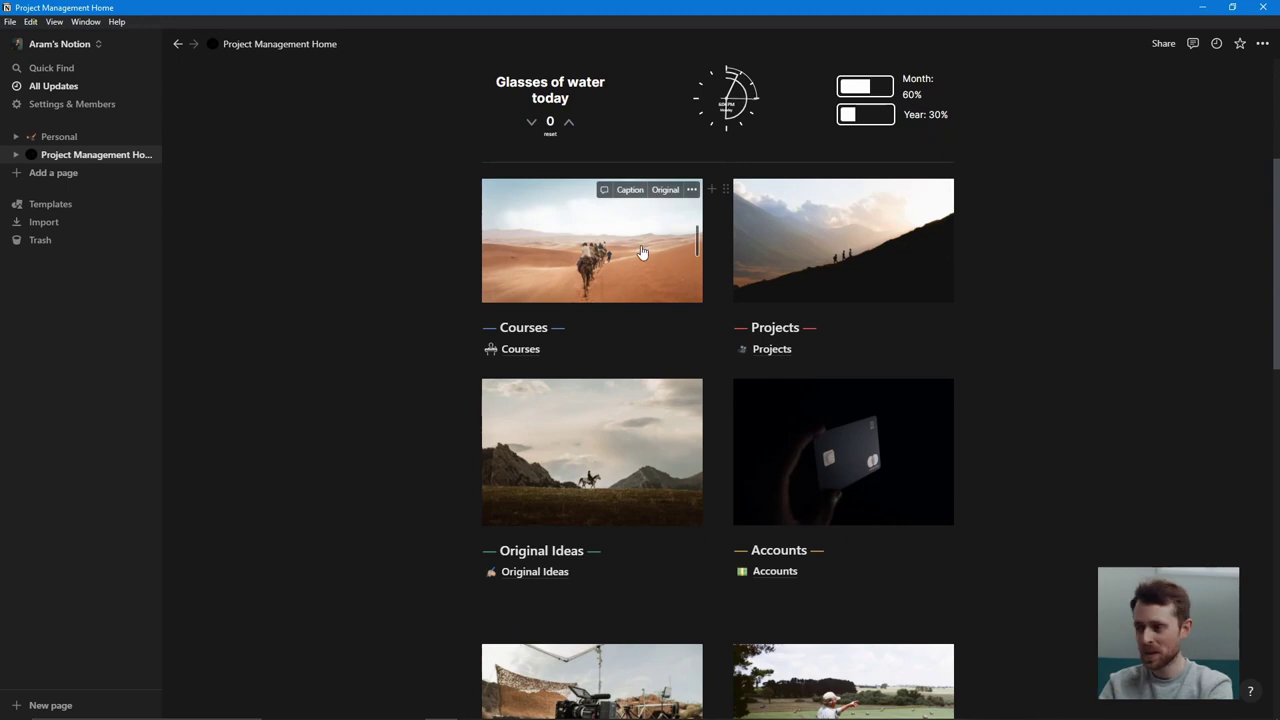
click(772, 352)
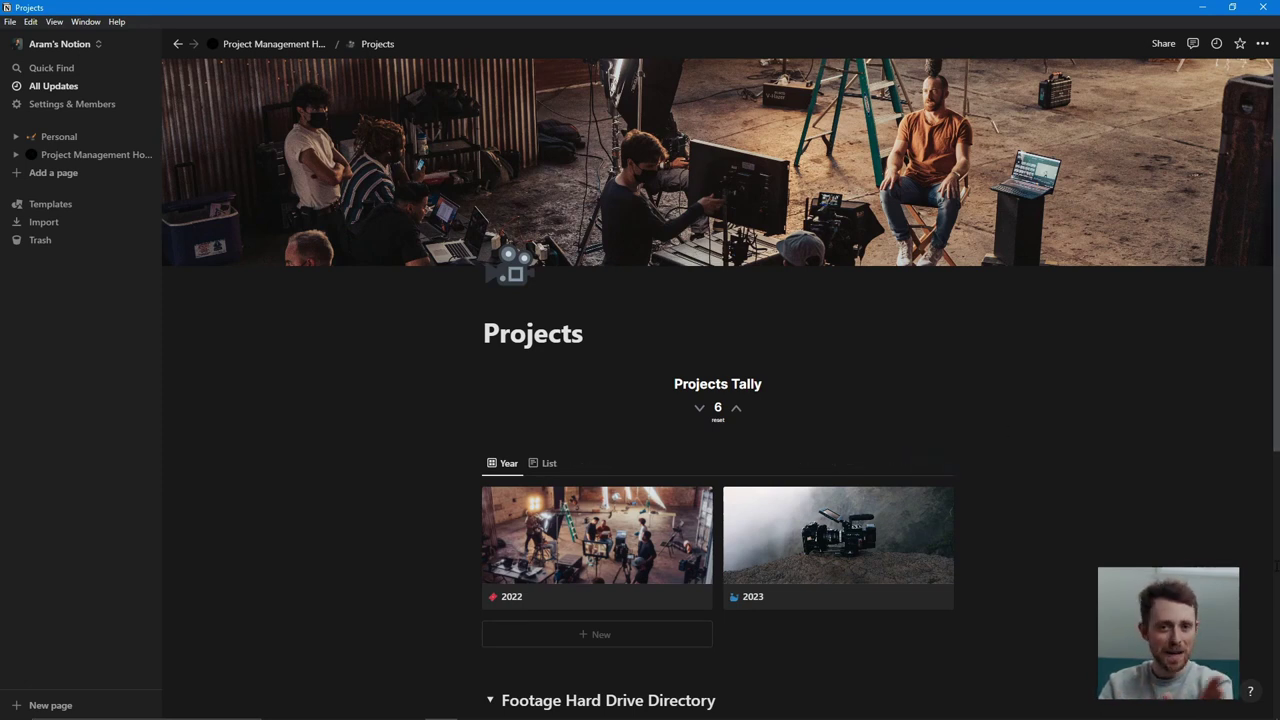
scroll(720, 387, down, 1)
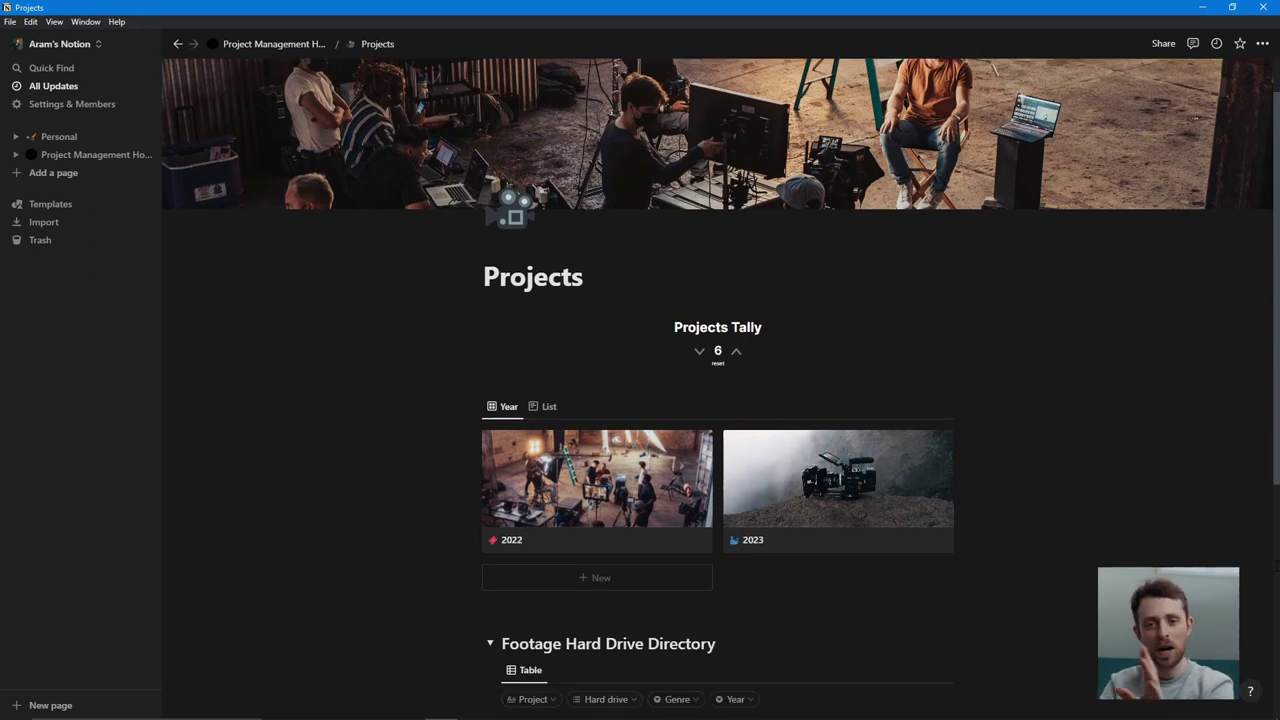
scroll(763, 258, down, 2)
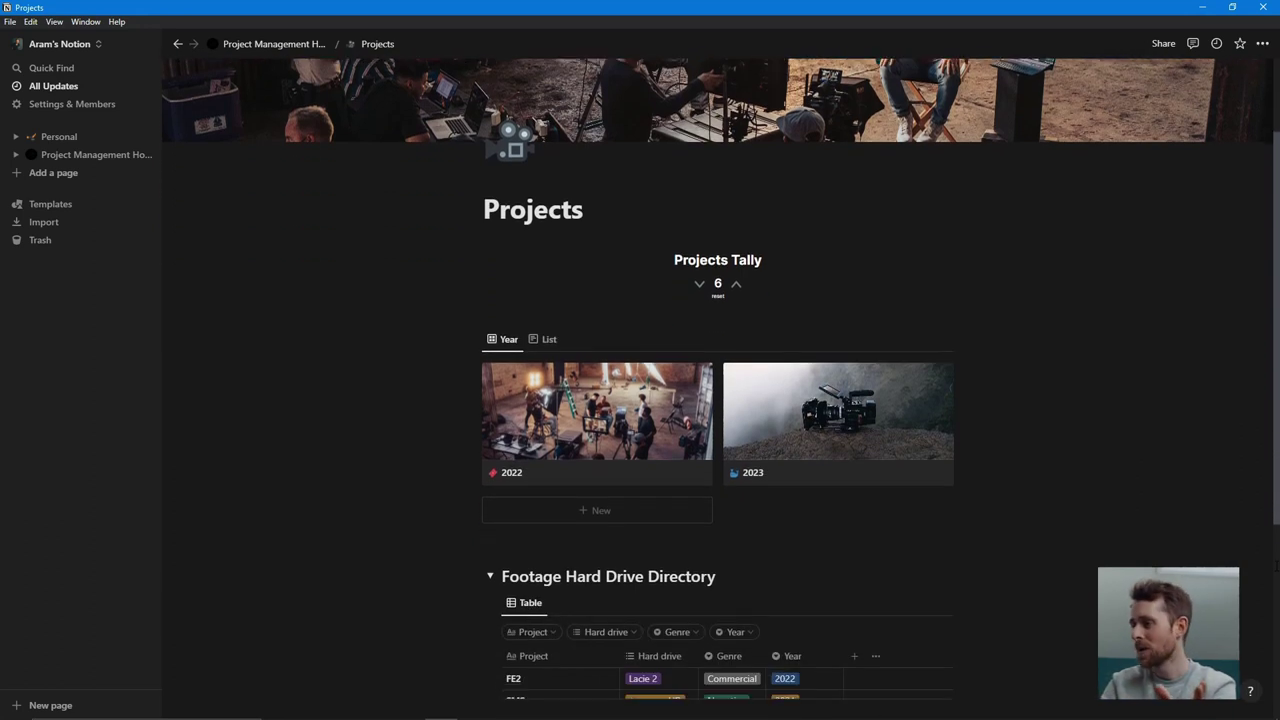
click(736, 276)
click(736, 276)
click(736, 276)
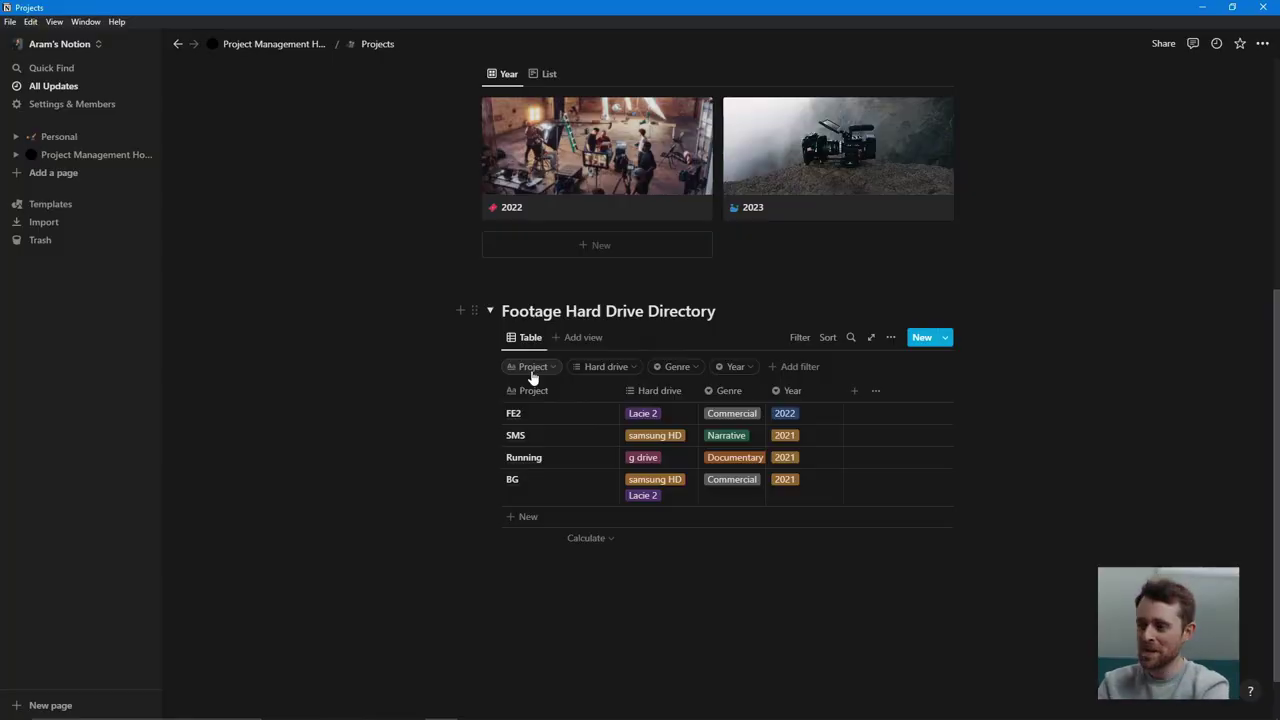
Step: Filter the Footage Hard Drive Directory to projects containing FE2, and clear that filter
click(534, 368)
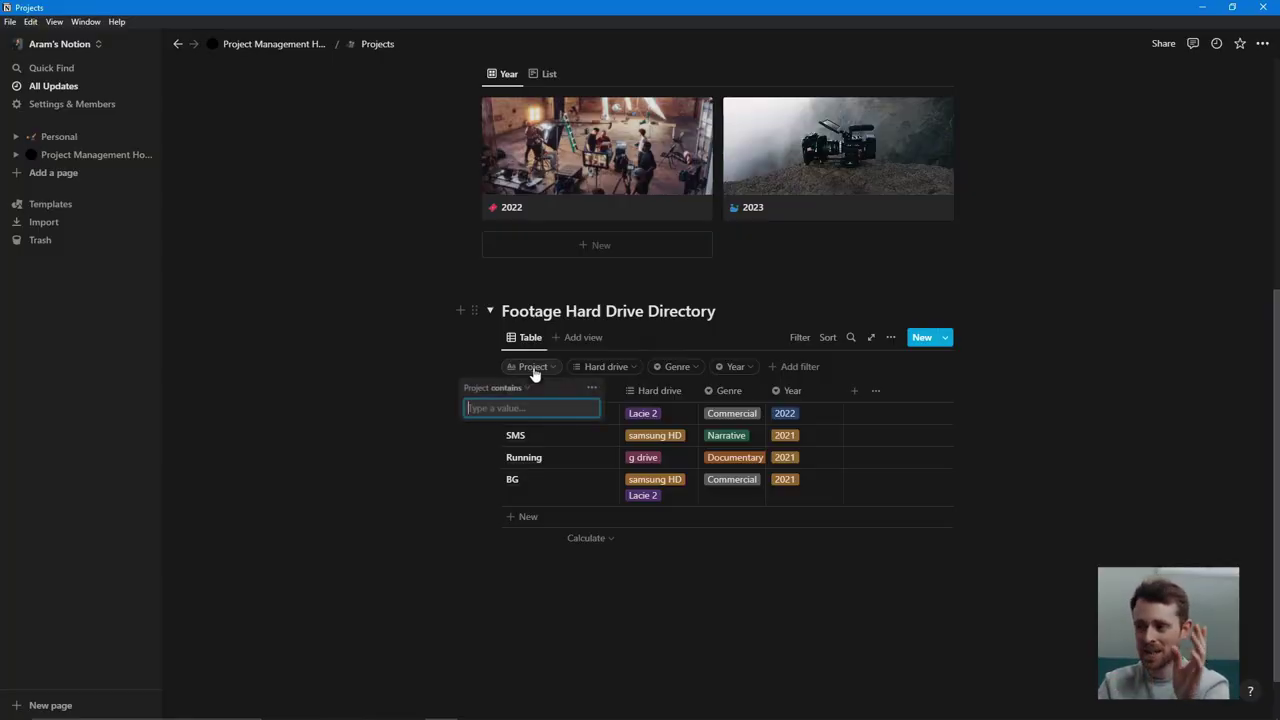
text(FE2)
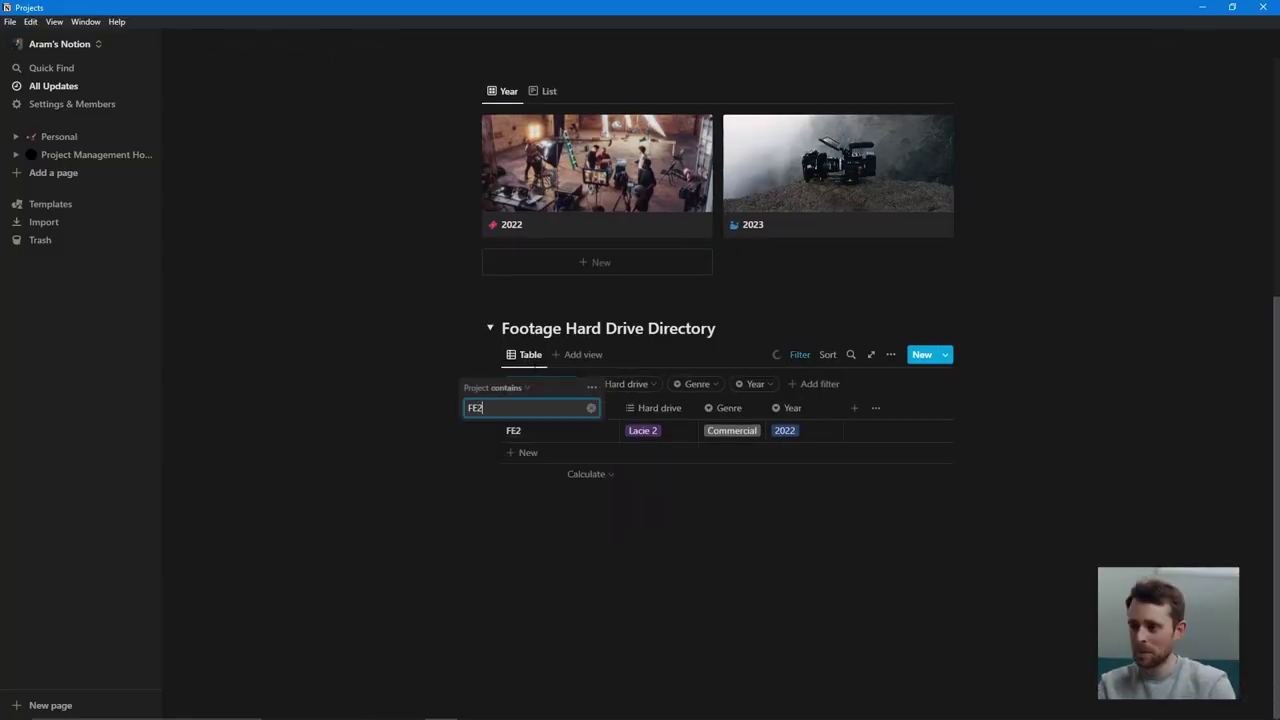
click(723, 514)
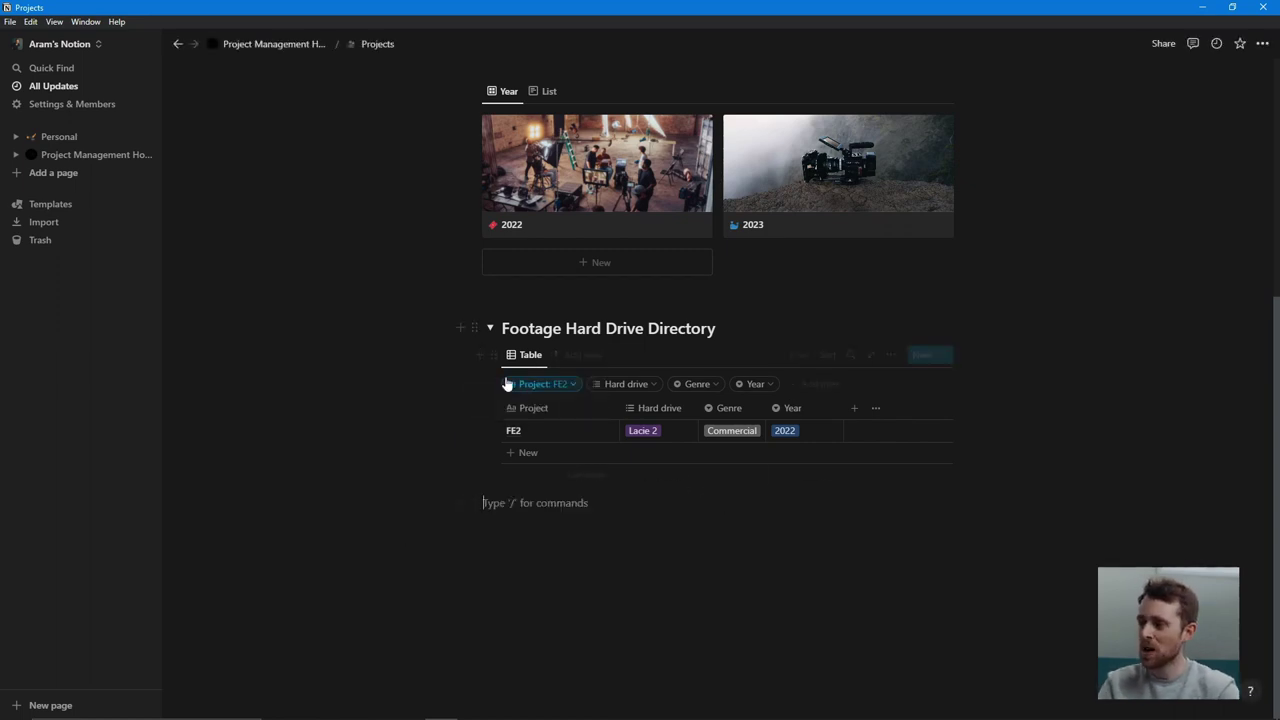
click(546, 395)
click(601, 428)
Step: Filter the Footage Hard Drive Directory to entries stored on the Lacie 2 hard drive
click(630, 392)
click(530, 470)
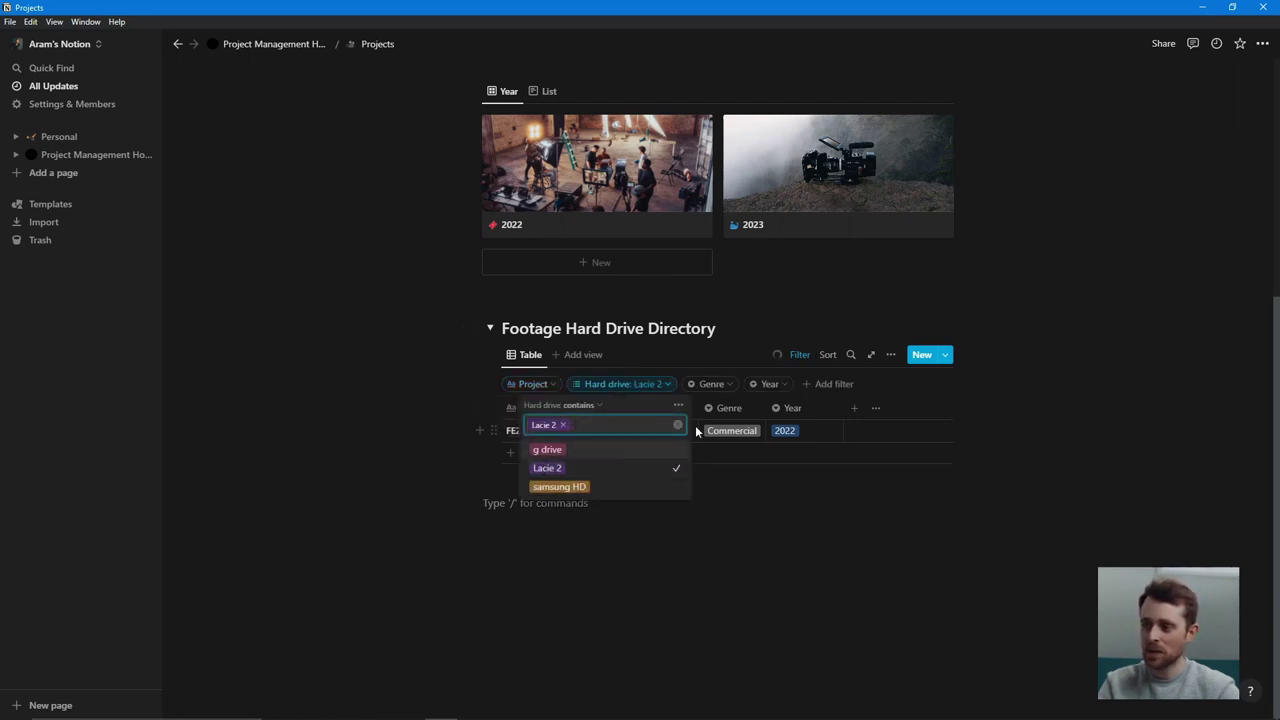
click(376, 437)
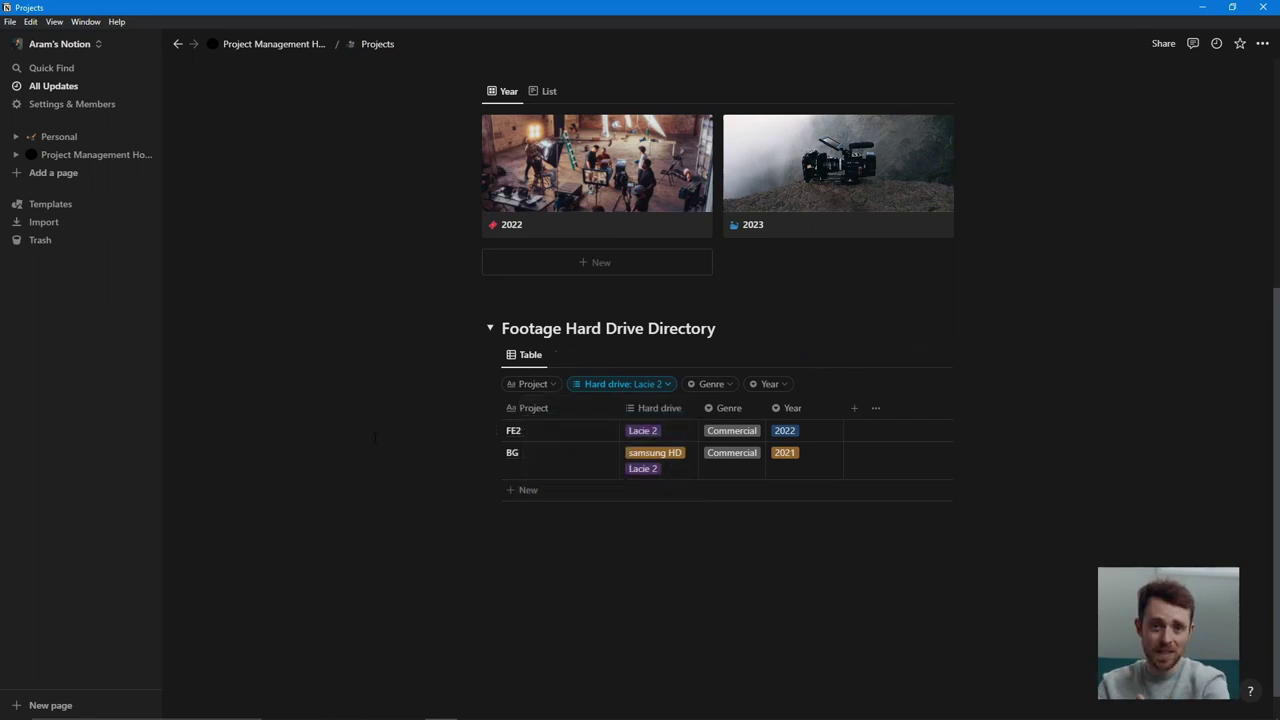
Step: Open the 2022 page from the year gallery and bring its project categories into view
scroll(600, 400, up, 3)
click(607, 376)
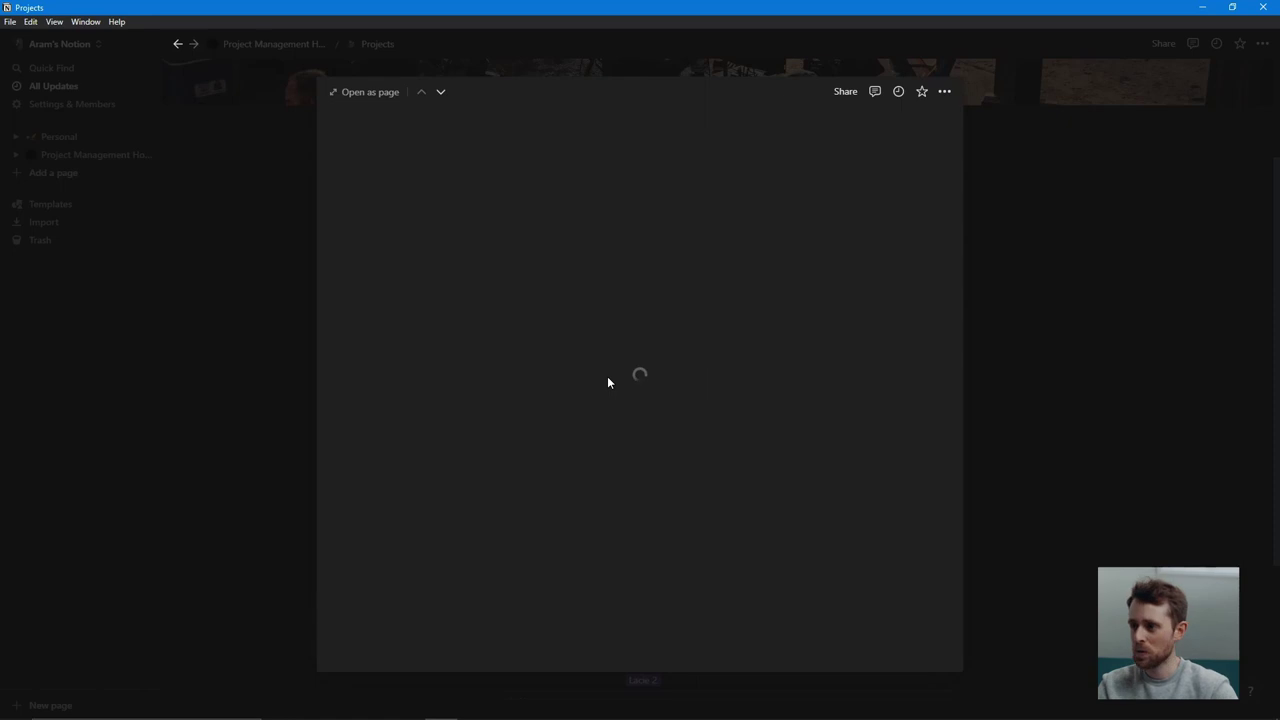
scroll(607, 376, down, 2)
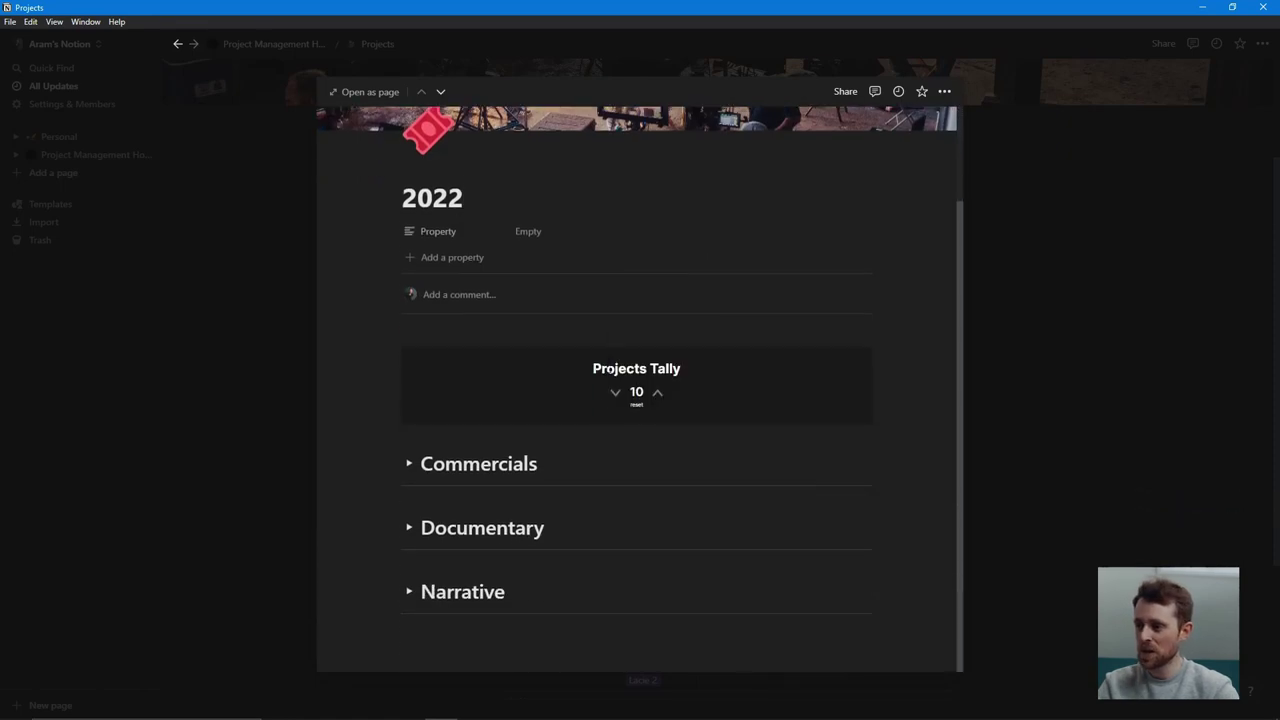
Step: Expand the Commercials section and open the Tree Legacy (Example) project from the Commercials 2022 gallery
click(409, 463)
scroll(409, 455, down, 1)
scroll(409, 530, down, 3)
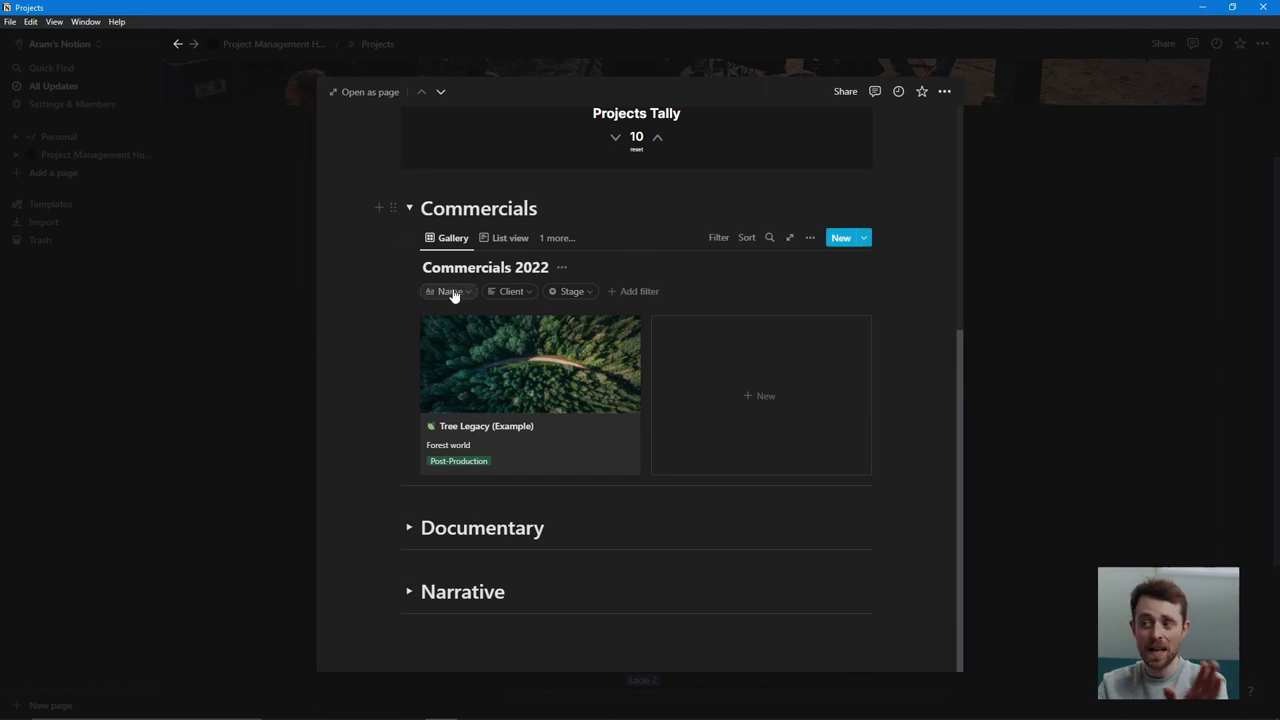
click(503, 379)
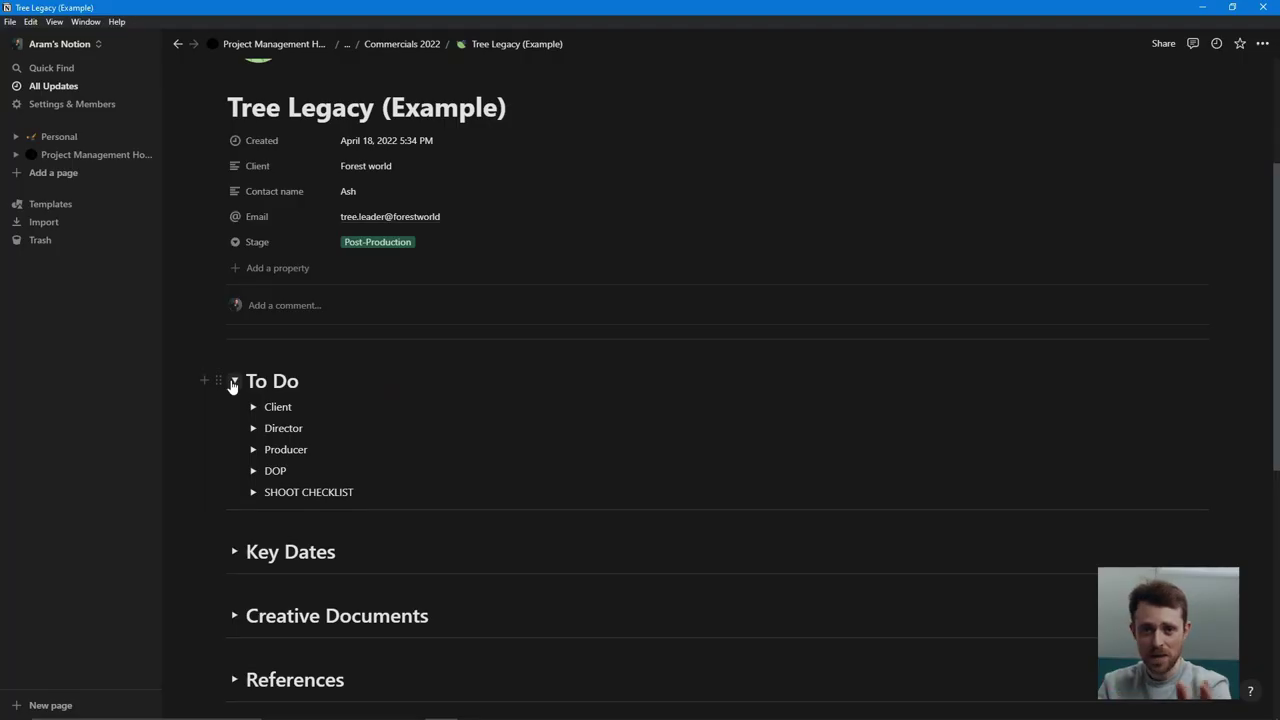
Step: Examine the Client, Producer and SHOOT CHECKLIST task lists under To Do, collapsing each one after viewing
click(253, 407)
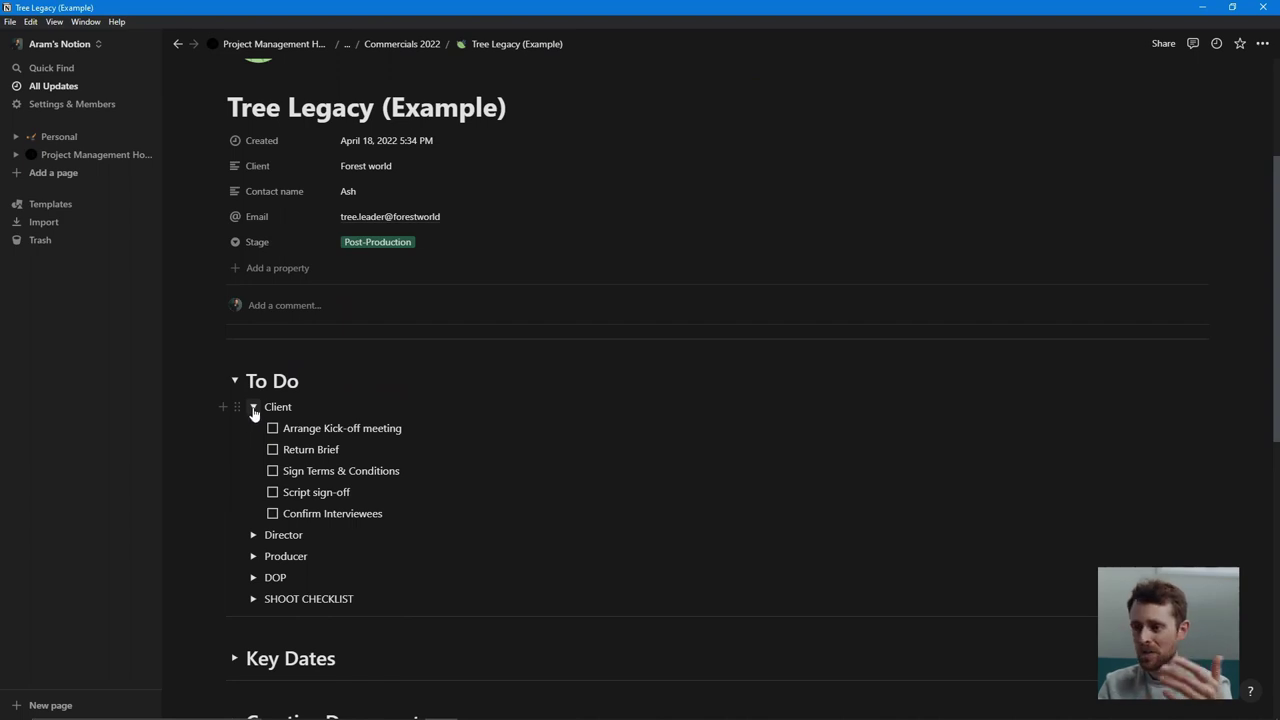
click(253, 407)
click(253, 450)
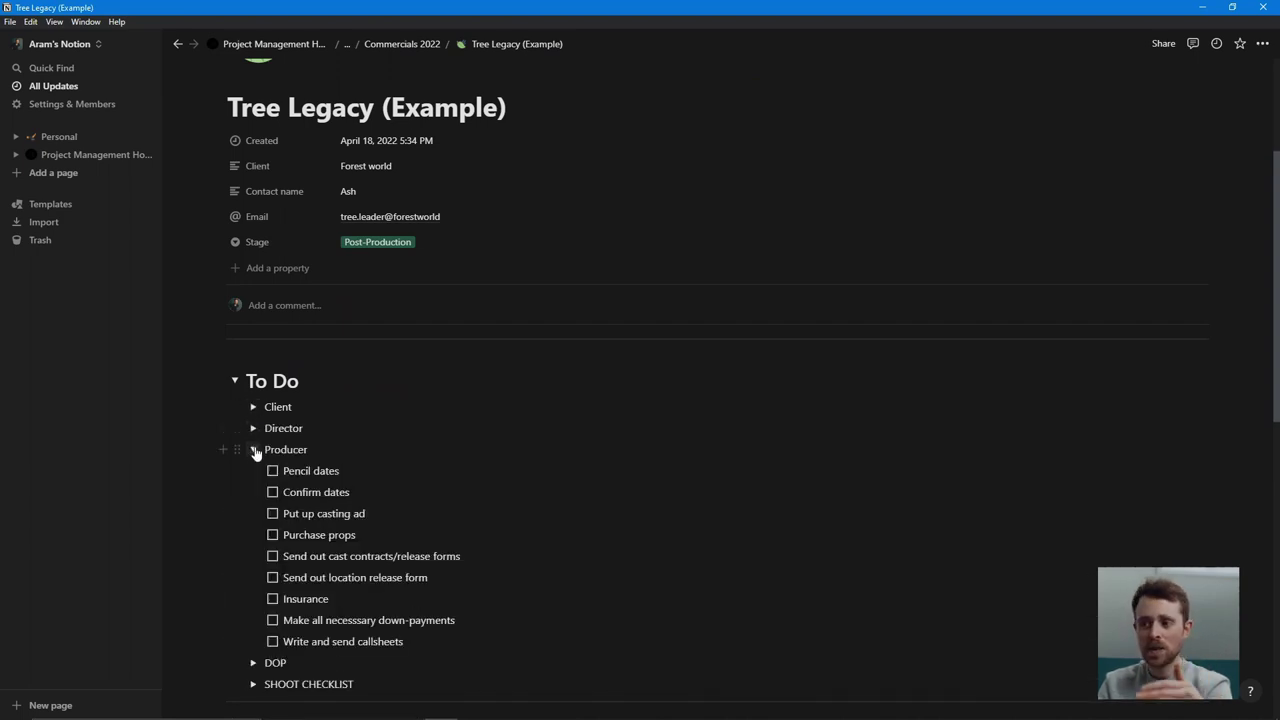
click(254, 450)
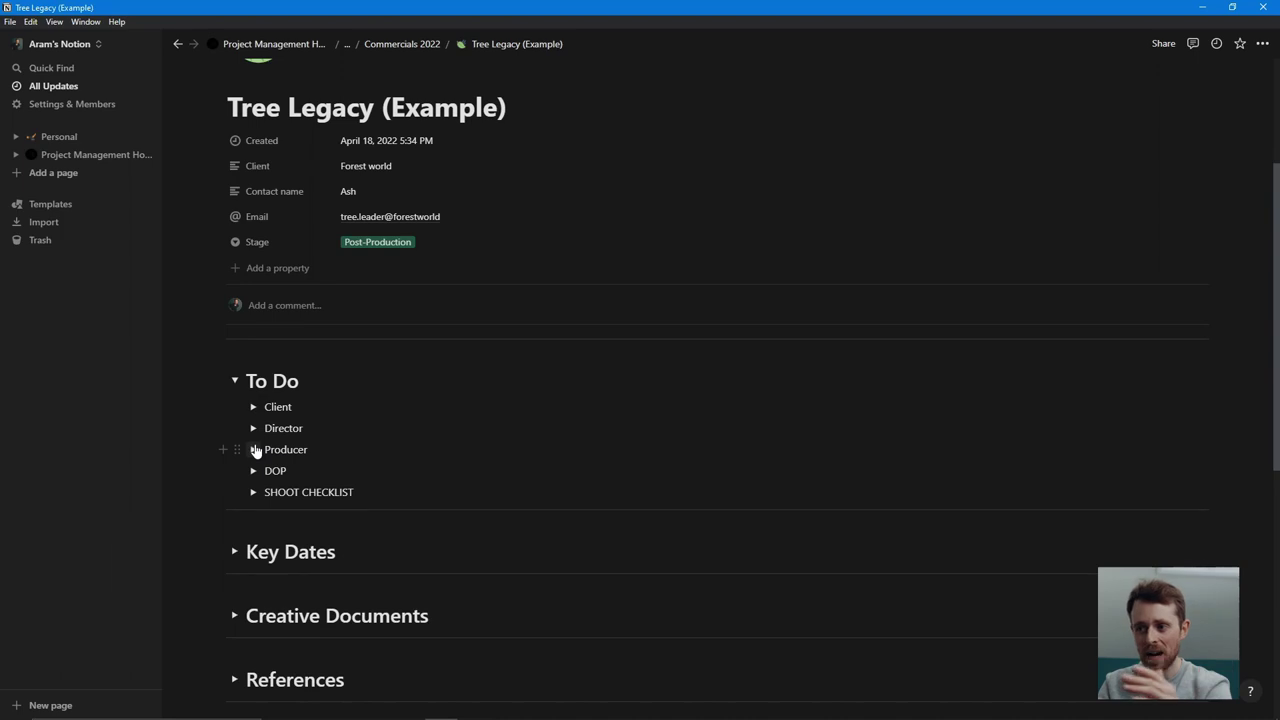
scroll(254, 447, down, 1)
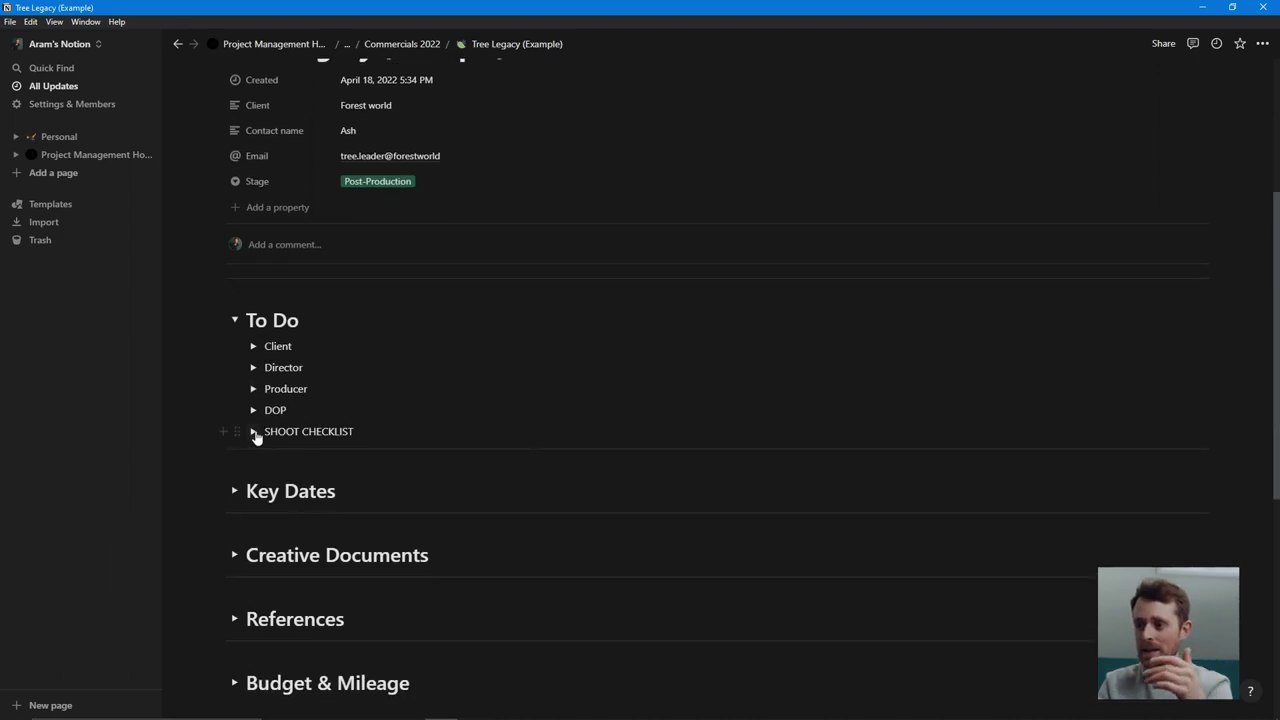
click(253, 432)
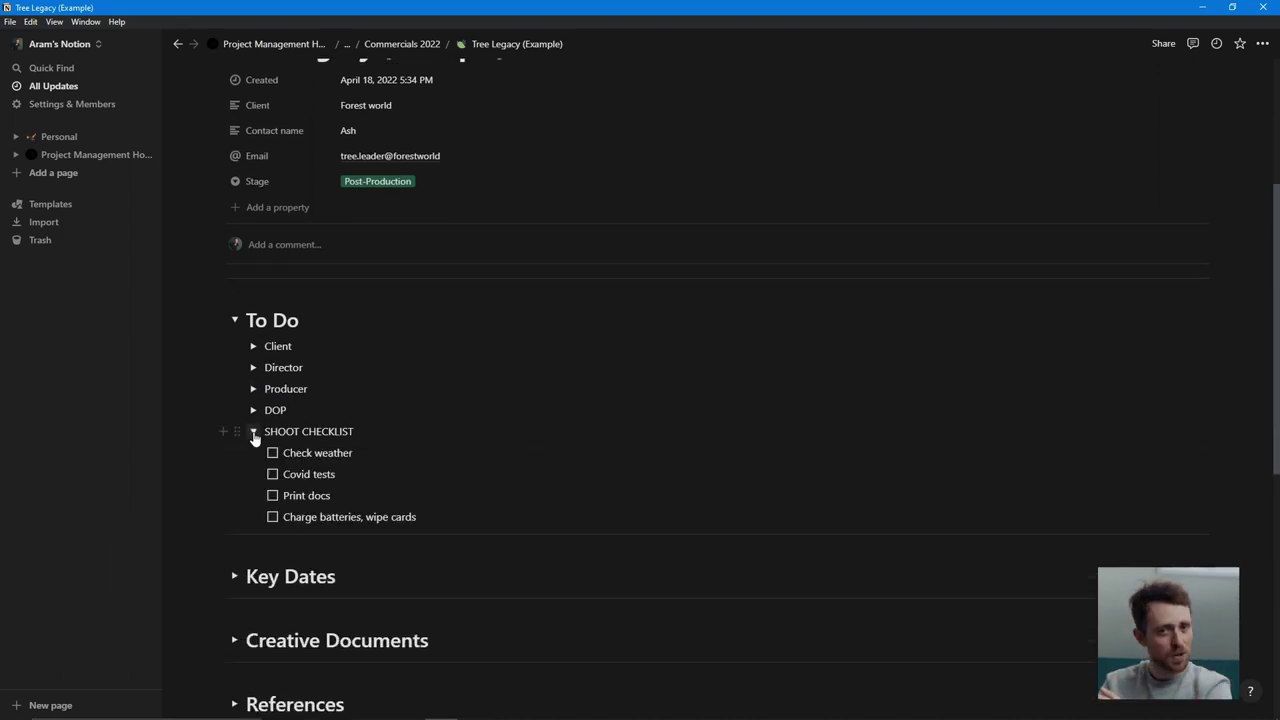
click(253, 432)
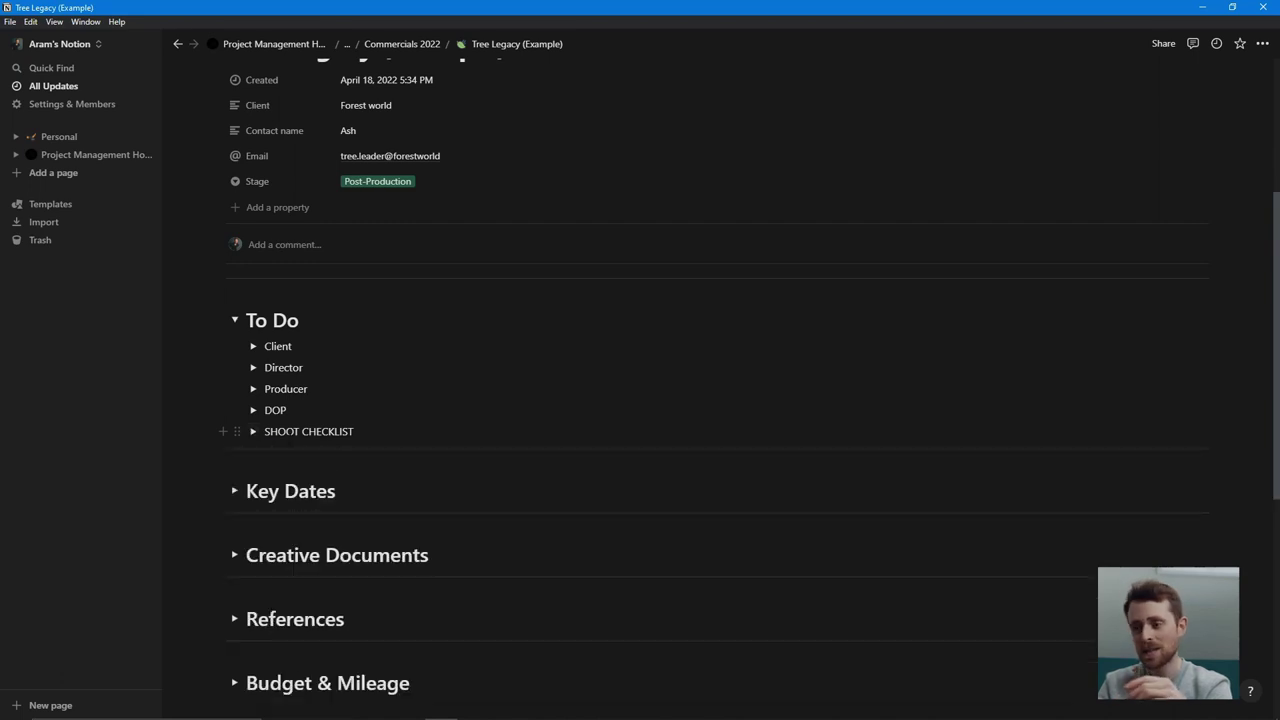
Step: Expand the Key Dates section and view its project calendar
scroll(348, 450, down, 2)
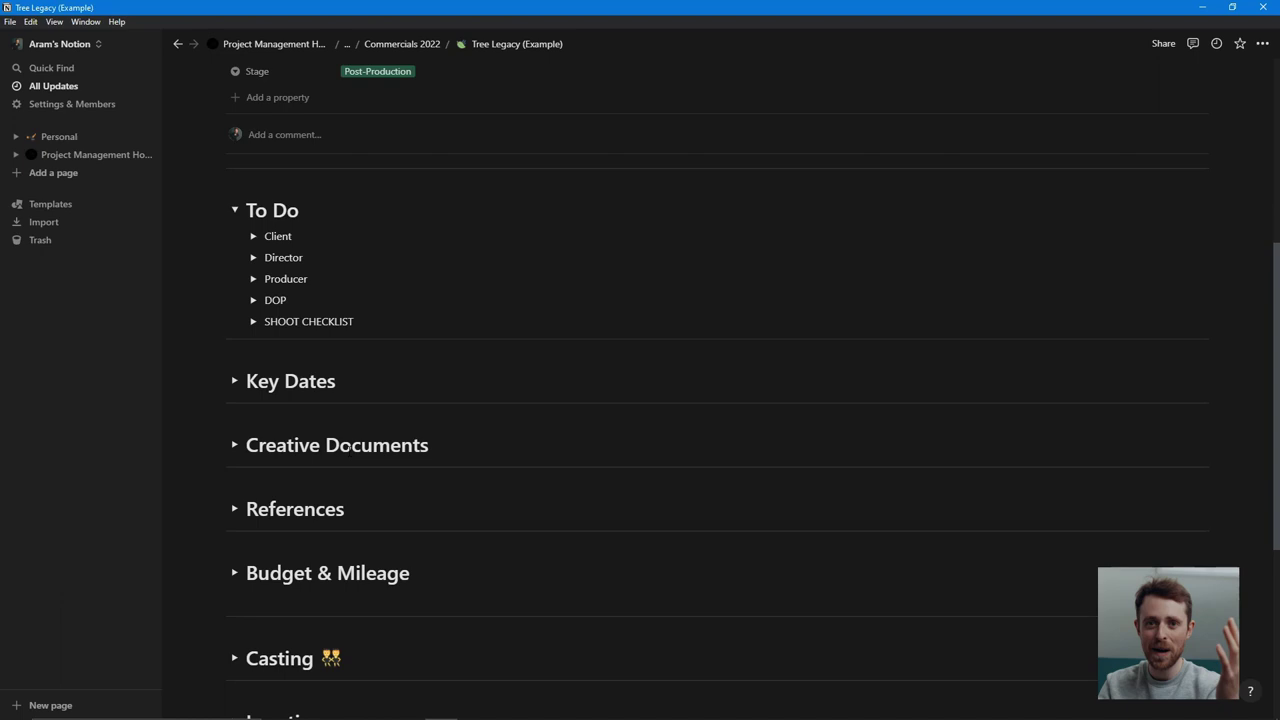
scroll(240, 380, down, 1)
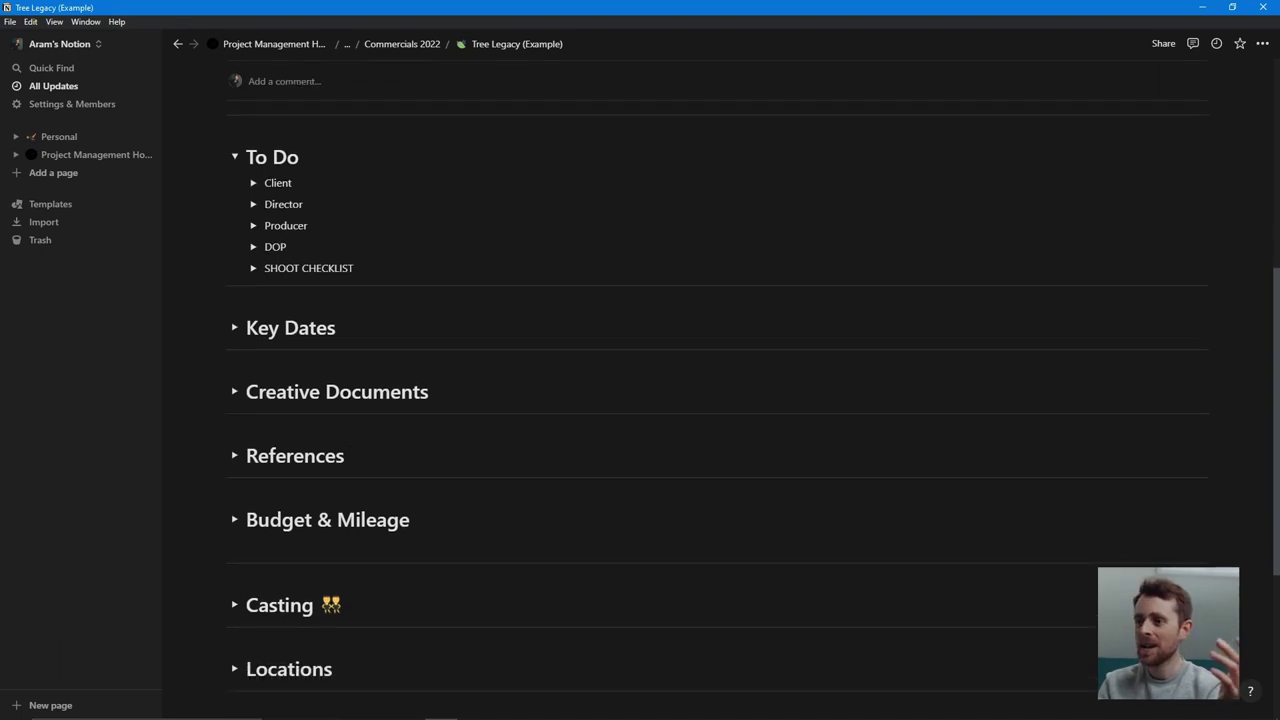
click(235, 328)
scroll(240, 335, down, 6)
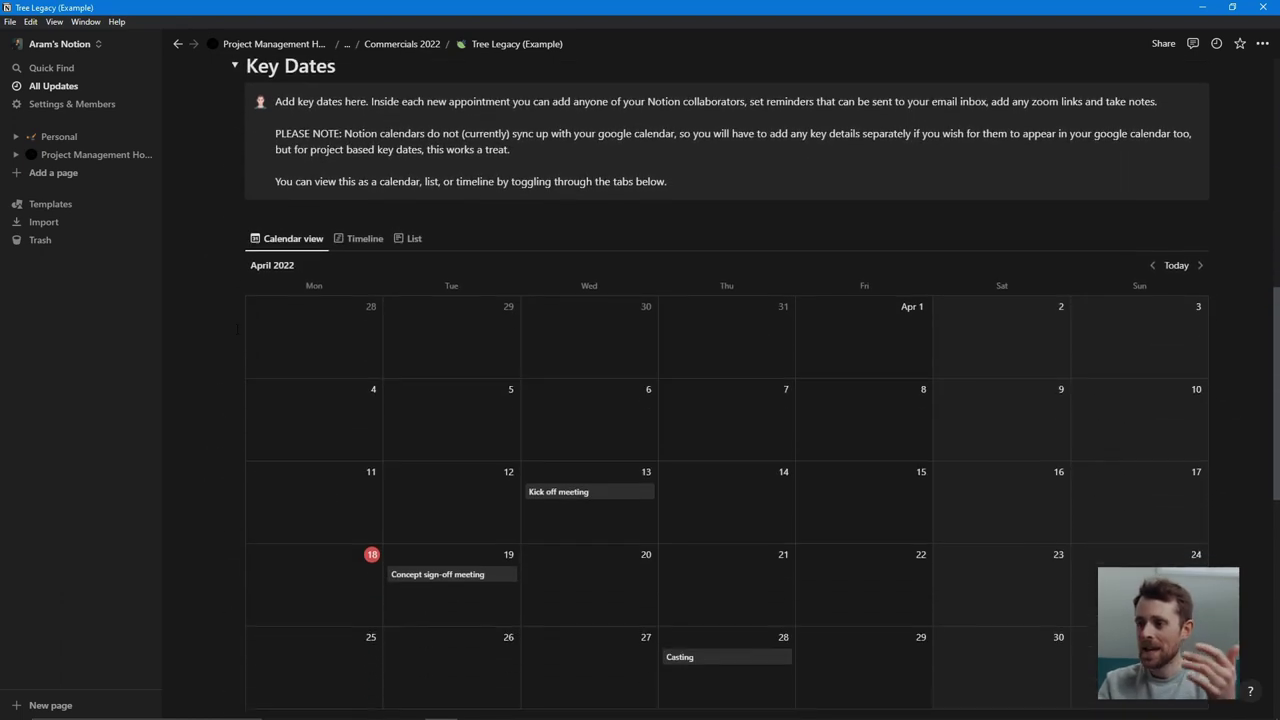
Step: View the key dates as a list, switch back to the calendar view and collapse the Key Dates section
click(405, 165)
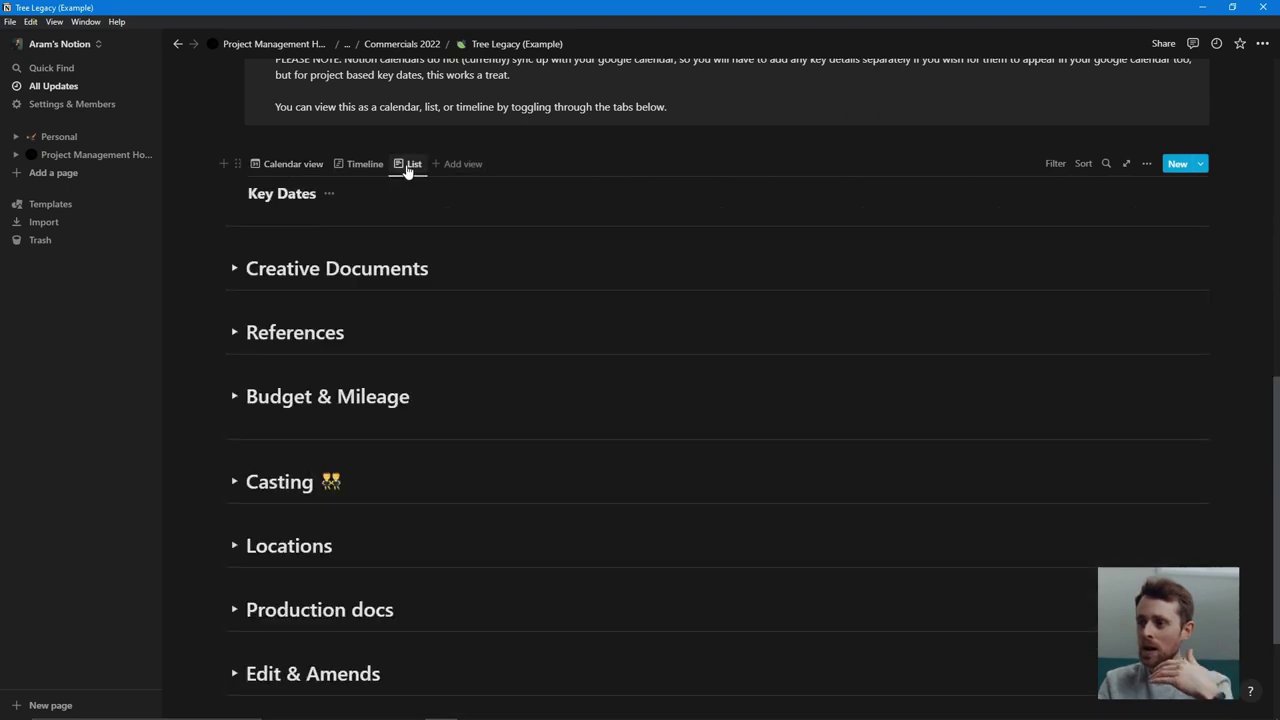
scroll(345, 224, up, 5)
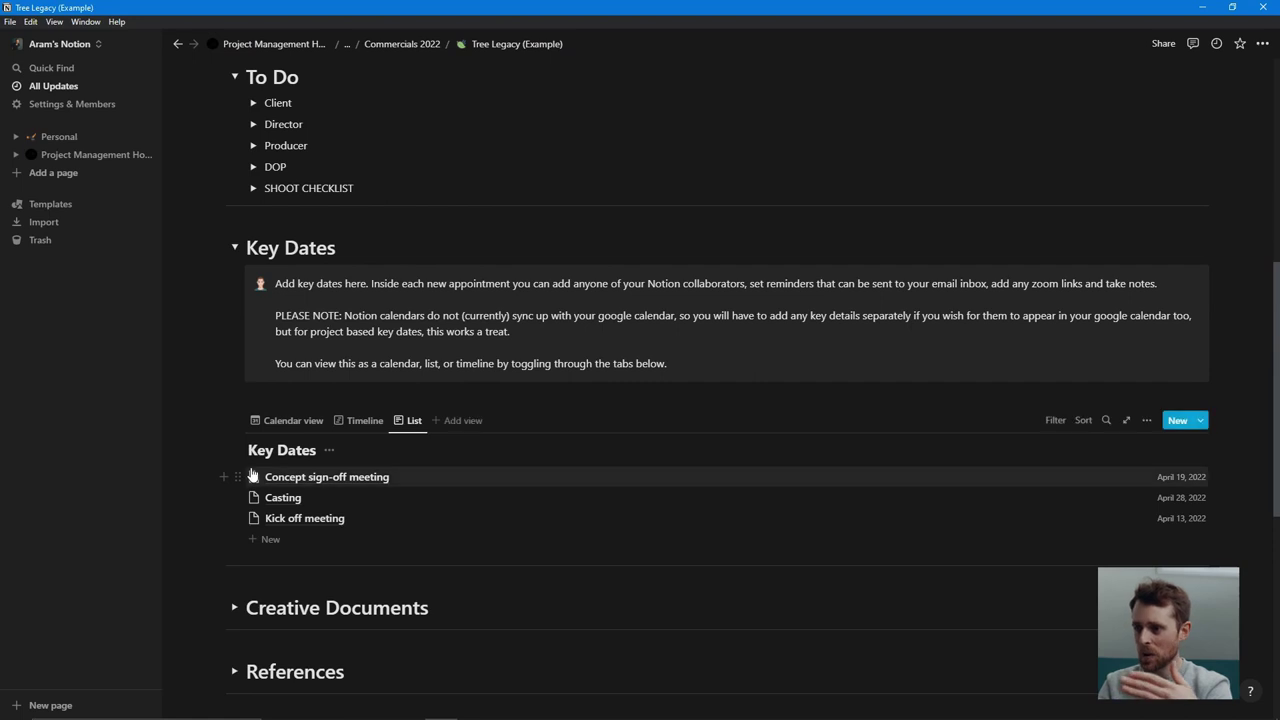
scroll(296, 203, down, 2)
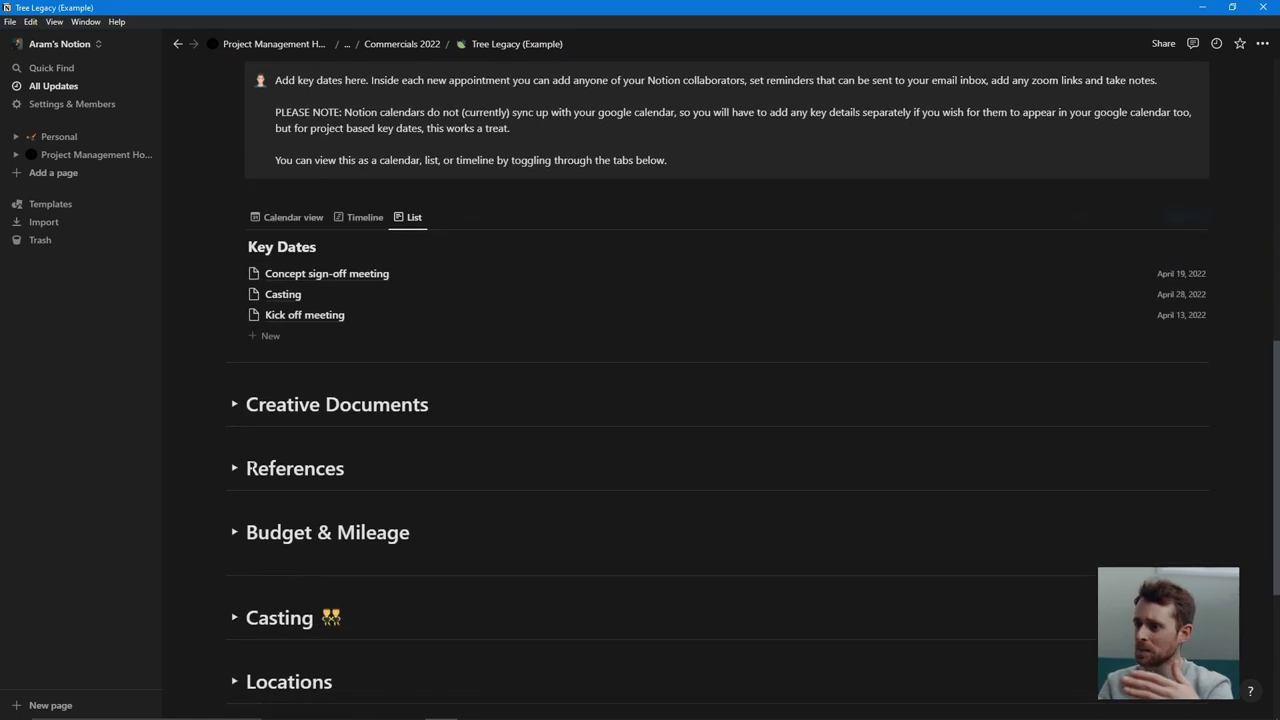
click(290, 218)
scroll(600, 185, up, 2)
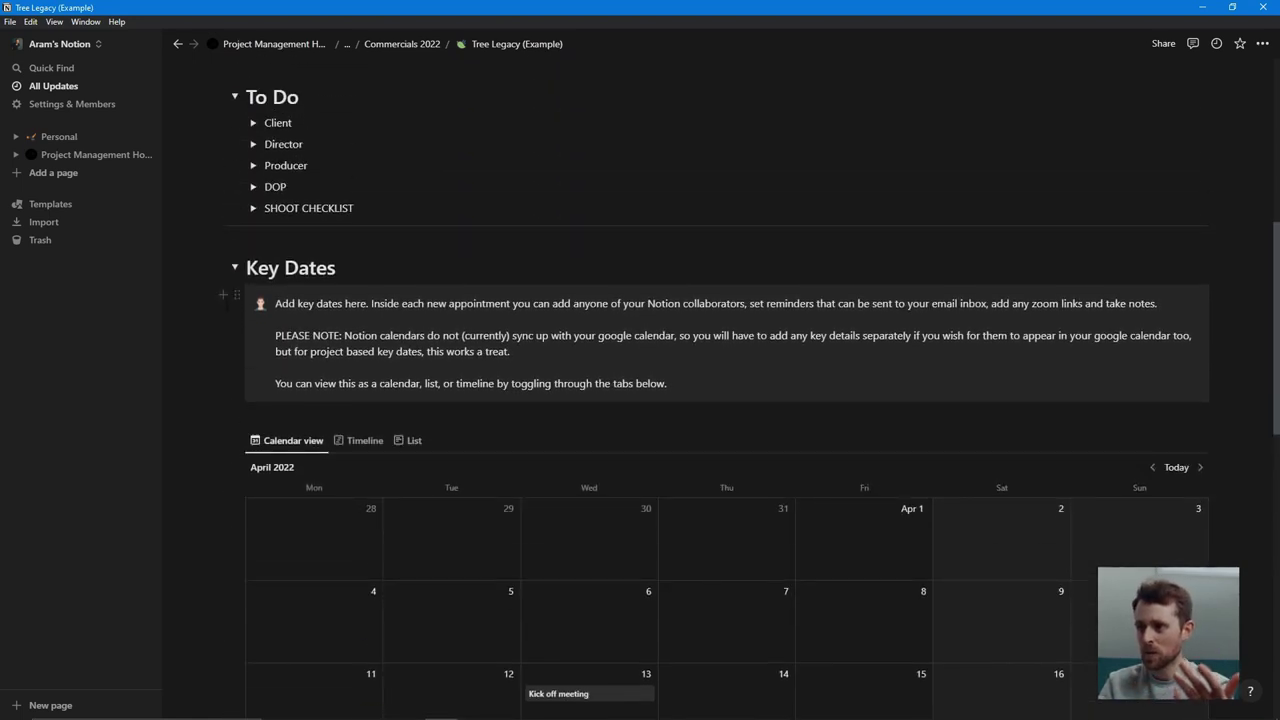
click(234, 268)
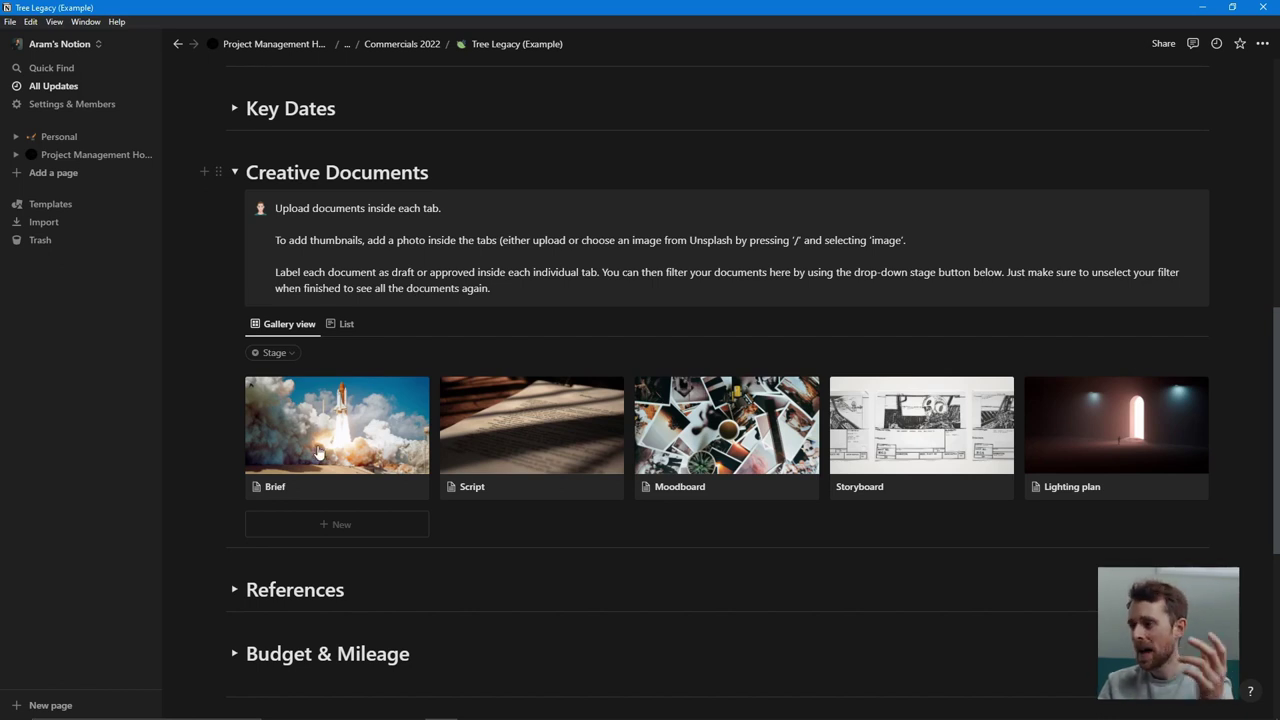
Step: Open the Brief card in Creative Documents, read through its embedded document and close it
click(352, 436)
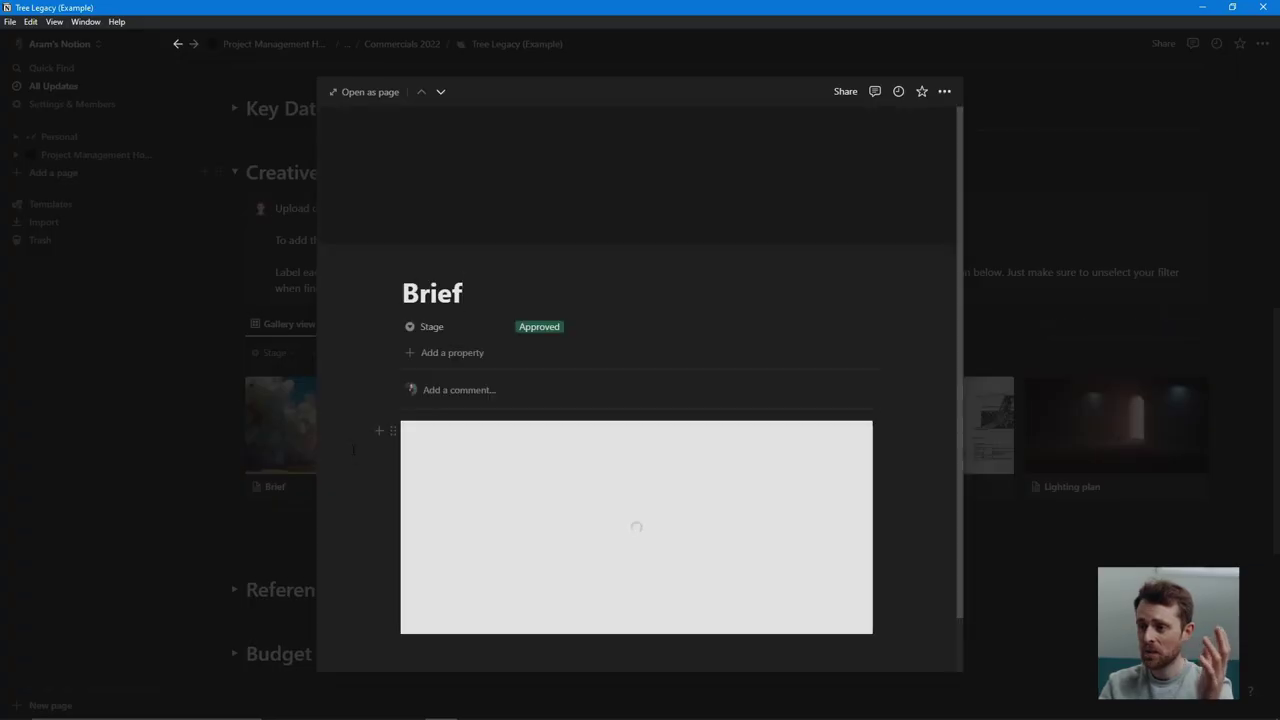
scroll(394, 486, down, 1)
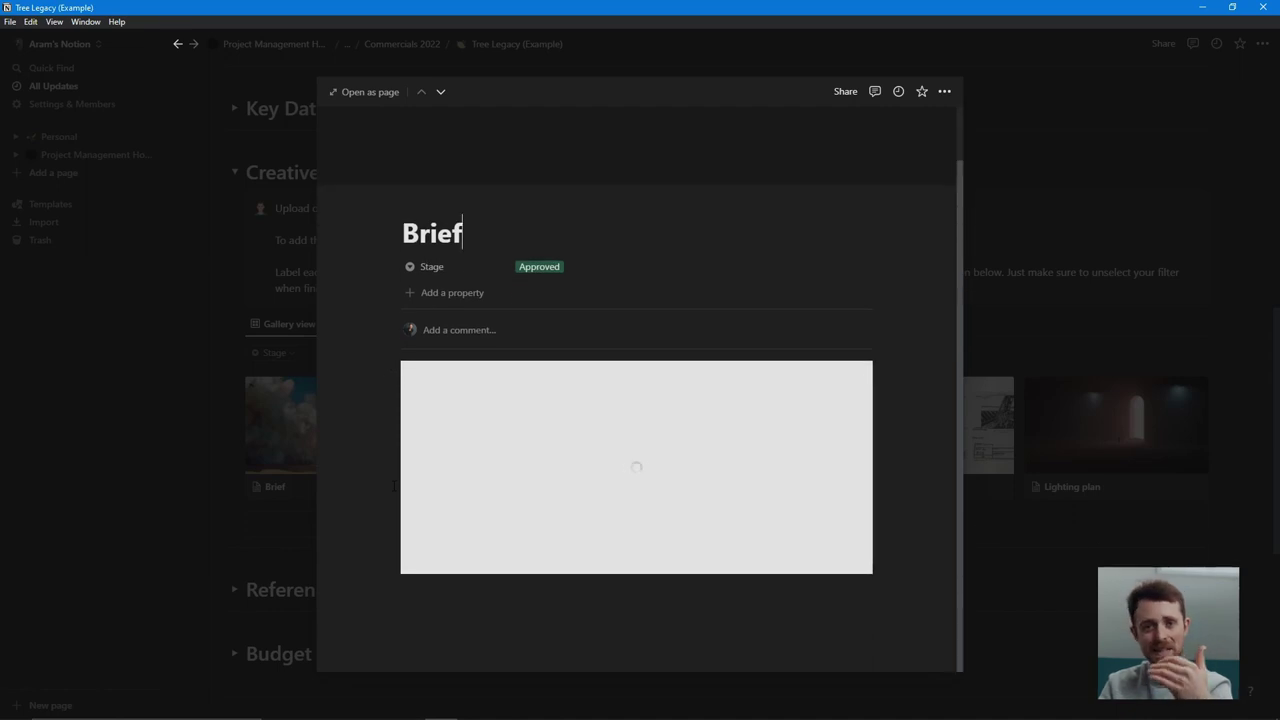
scroll(424, 514, down, 3)
scroll(424, 514, down, 5)
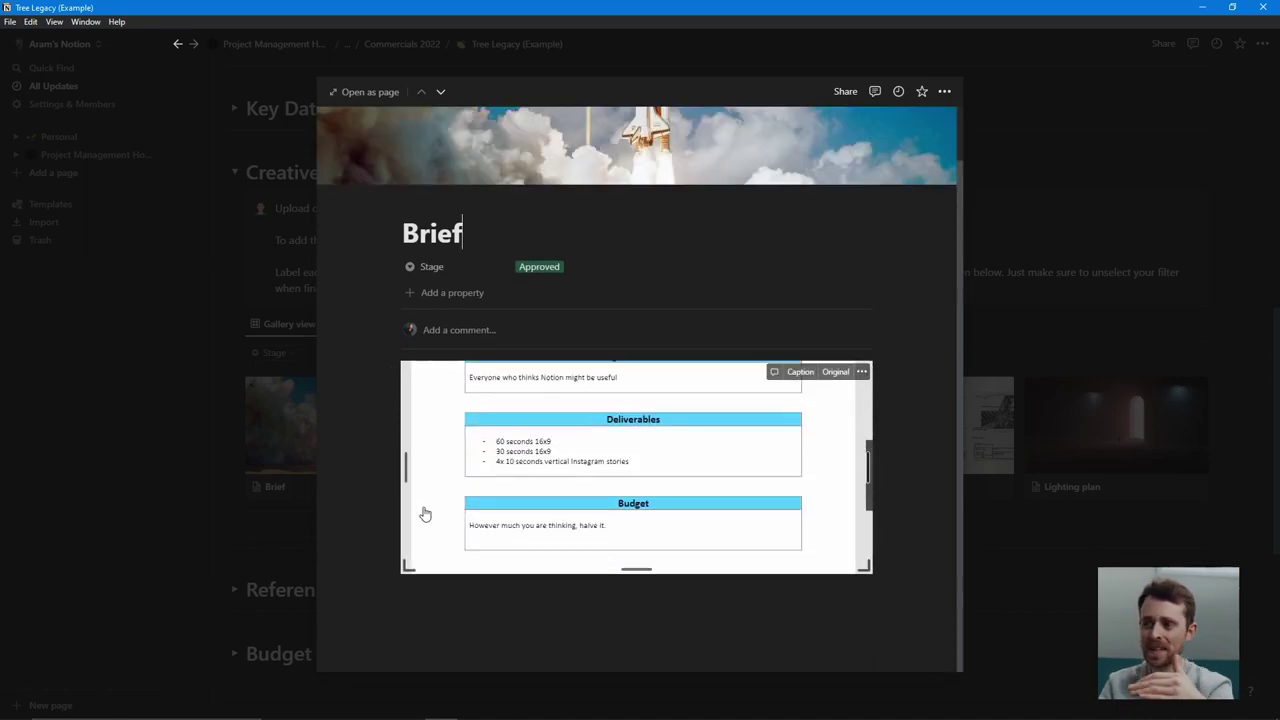
click(209, 474)
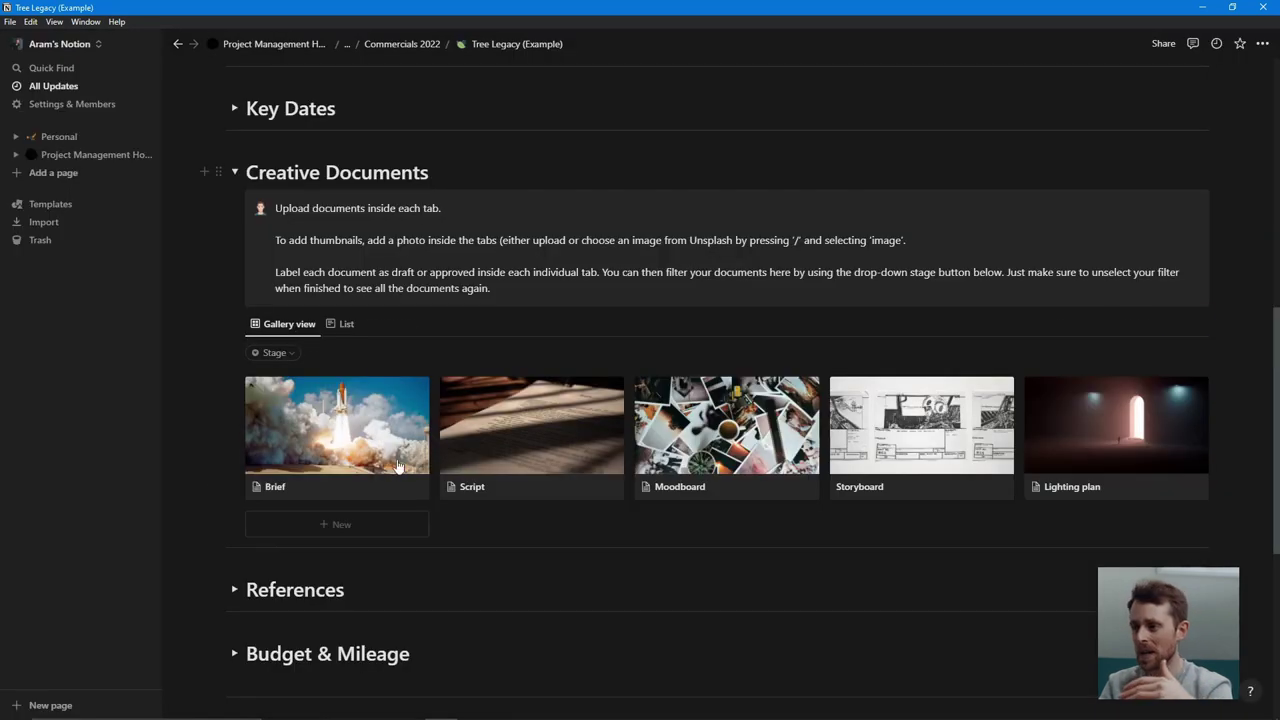
Step: Open the Script card in Creative Documents, read through the embedded screenplay pages and close it
click(499, 384)
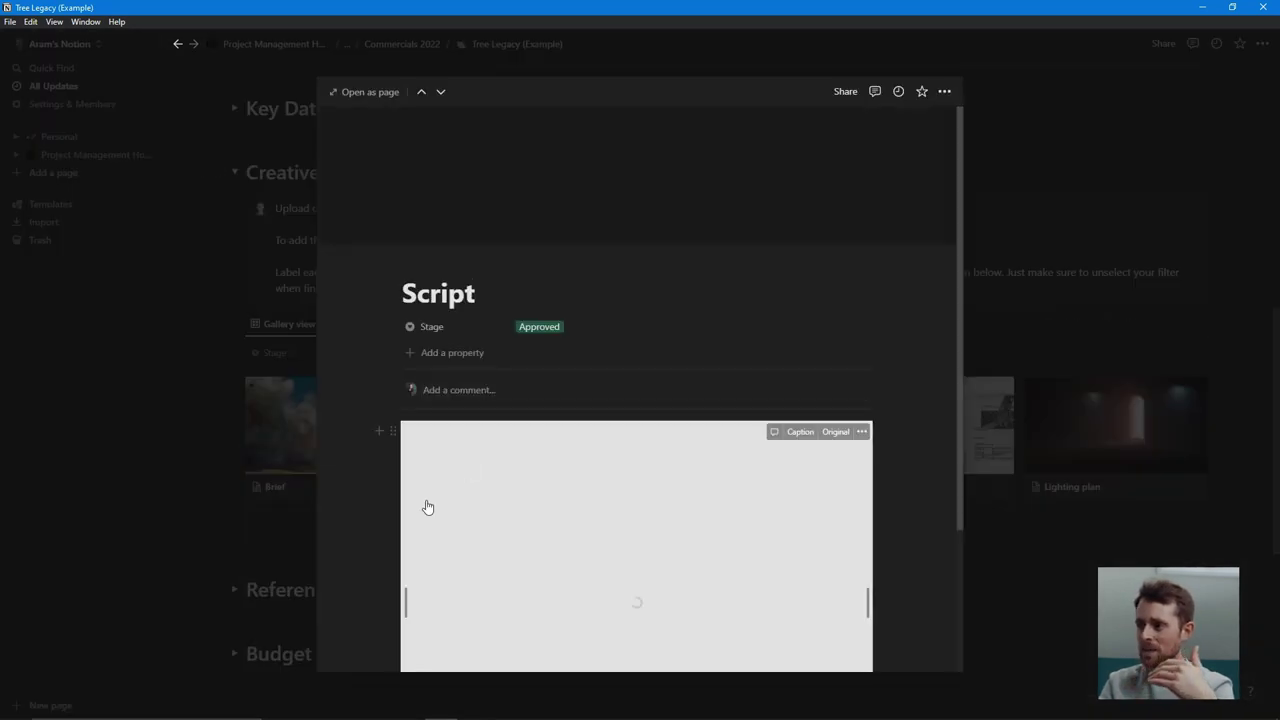
scroll(423, 506, down, 3)
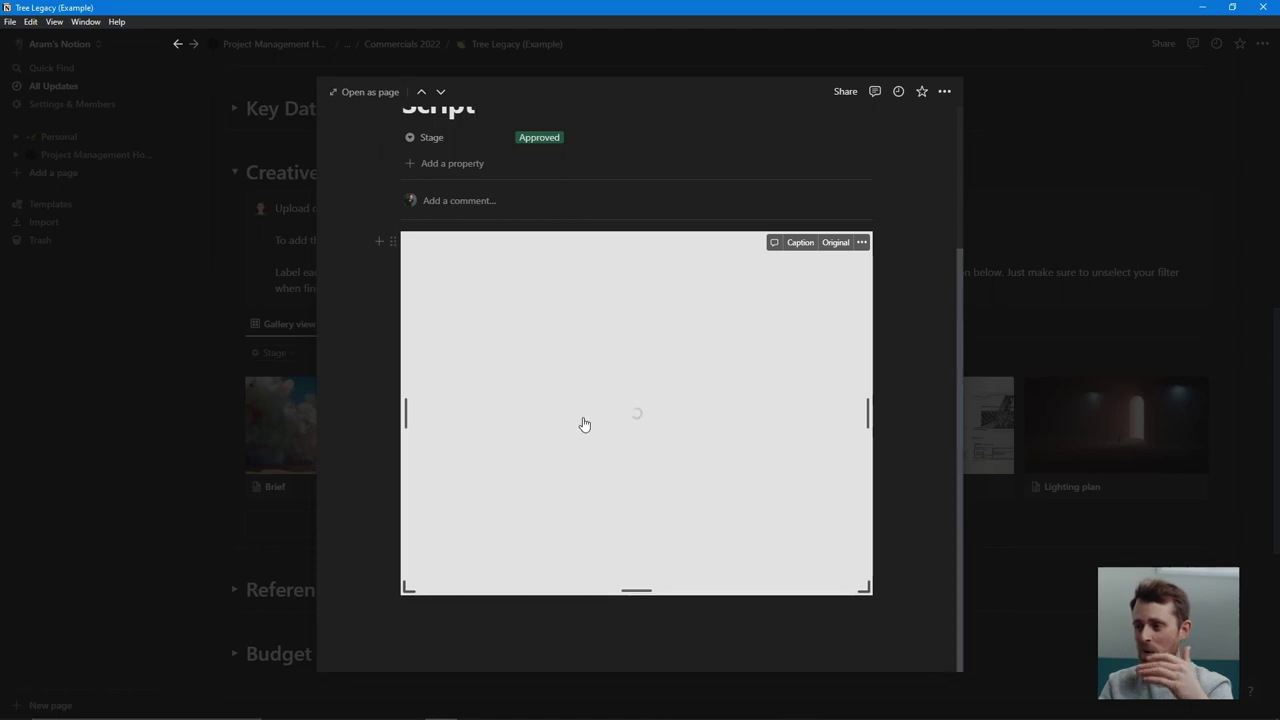
scroll(585, 425, down, 3)
scroll(585, 425, down, 10)
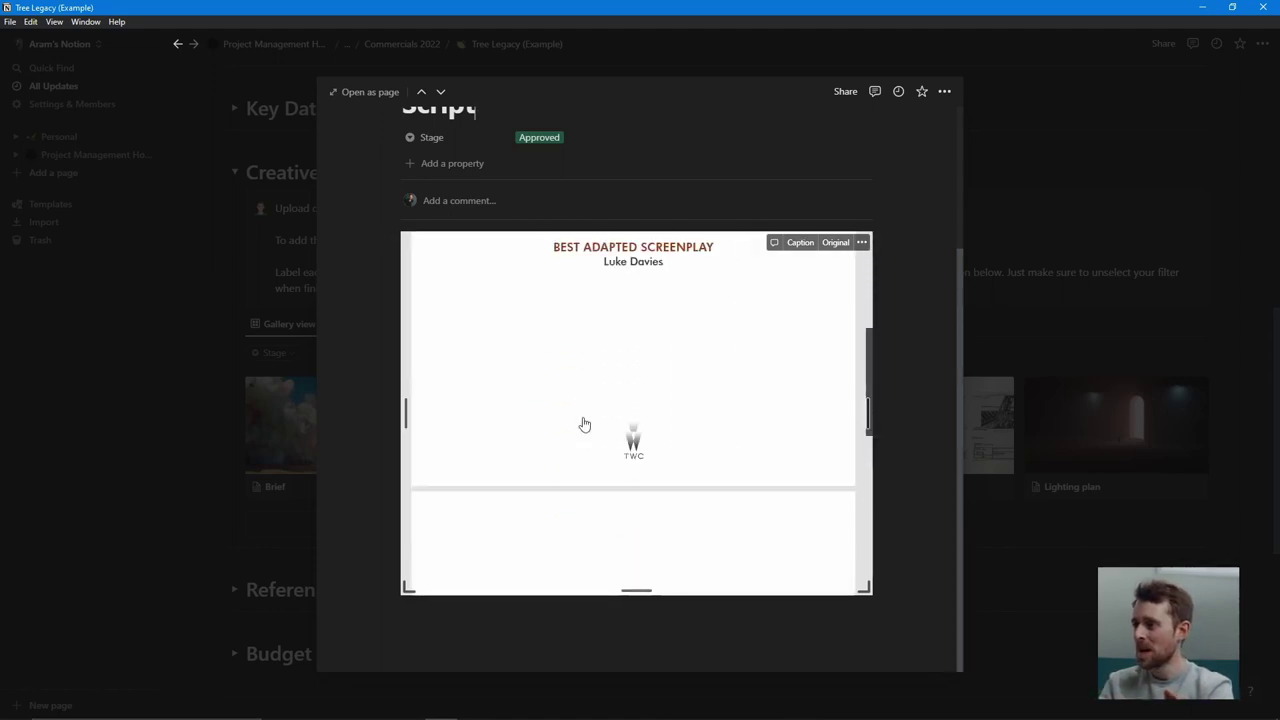
scroll(585, 425, down, 15)
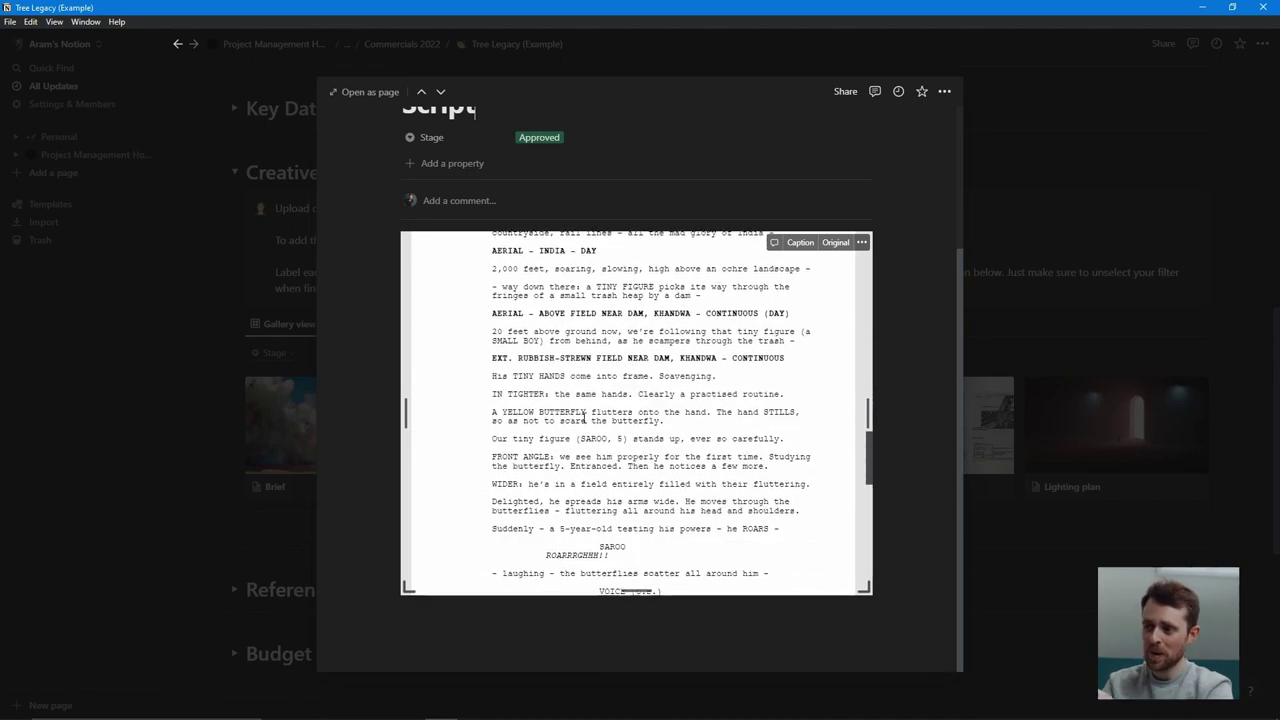
scroll(585, 425, down, 4)
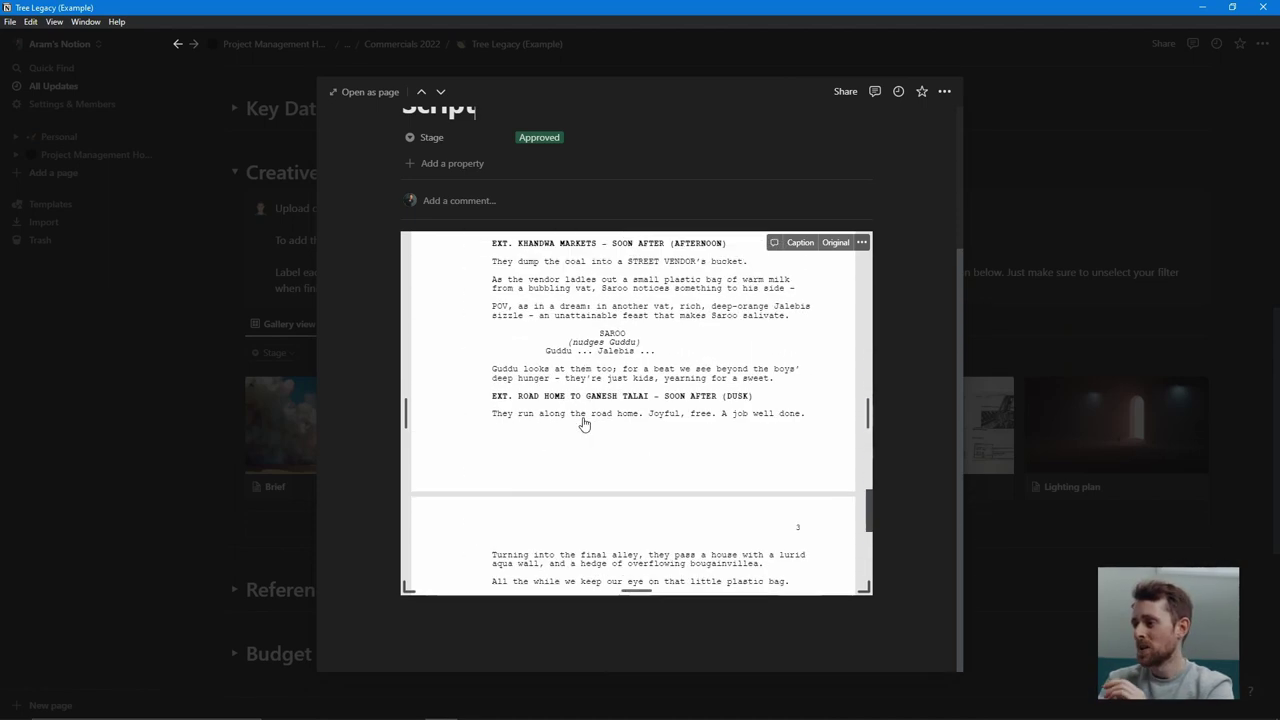
scroll(585, 420, down, 3)
scroll(585, 418, down, 1)
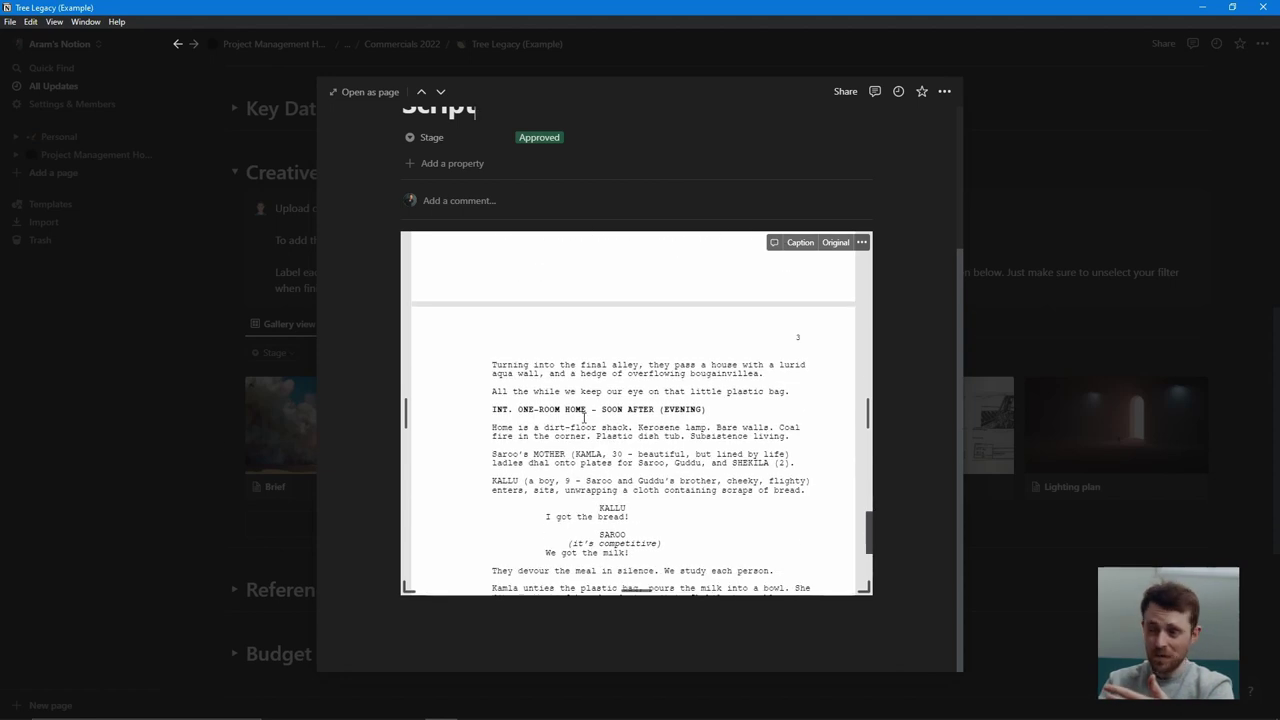
click(1040, 387)
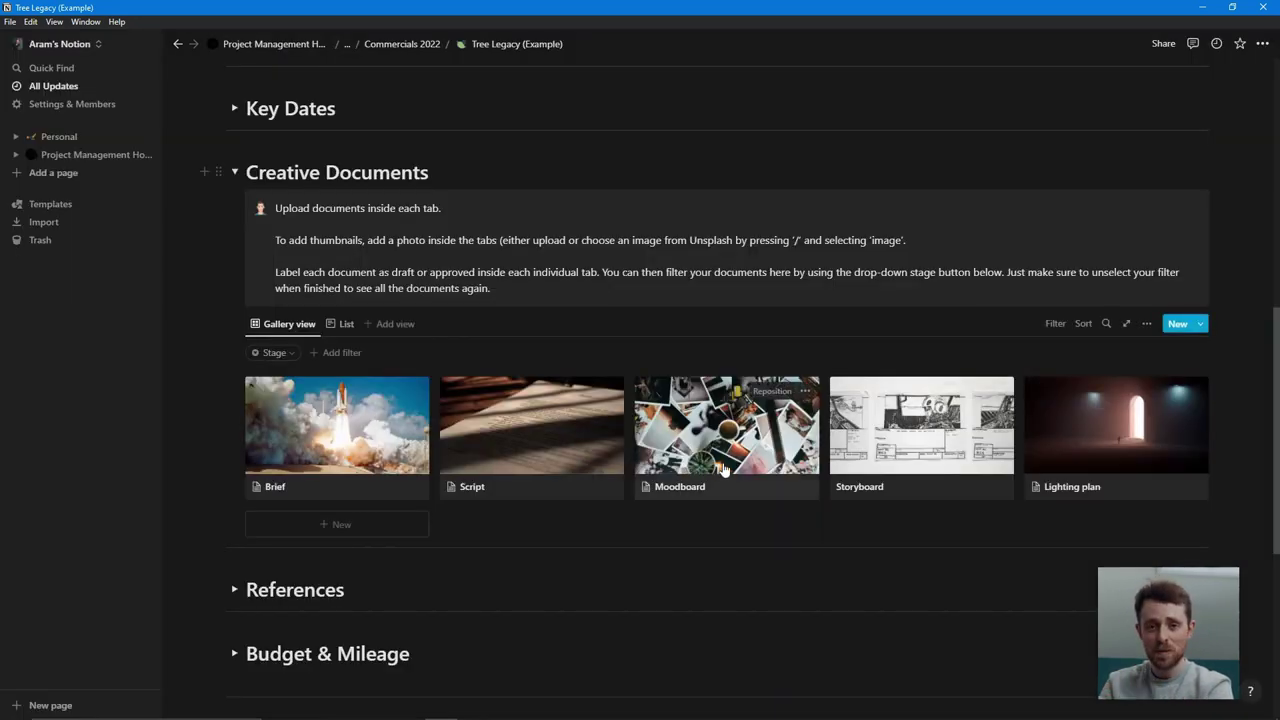
Step: Look over the Creative Documents gallery cards and collapse the section
scroll(330, 400, down, 3)
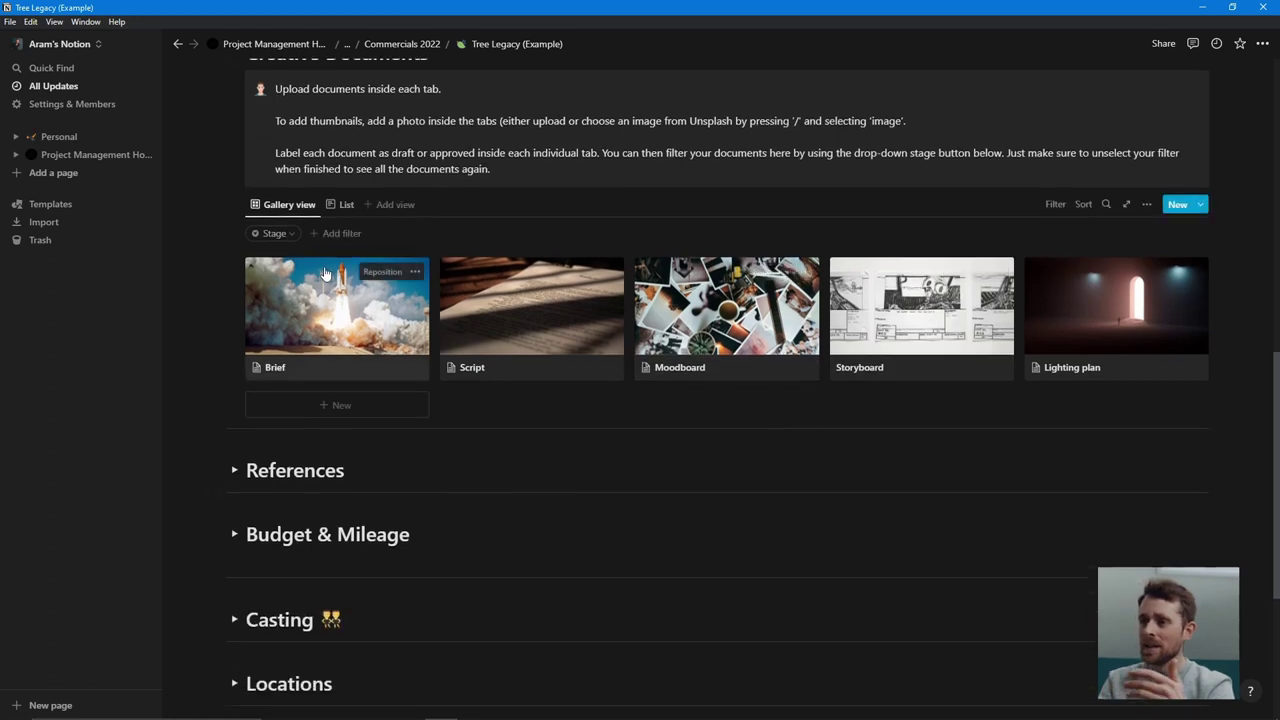
scroll(324, 273, up, 3)
click(234, 181)
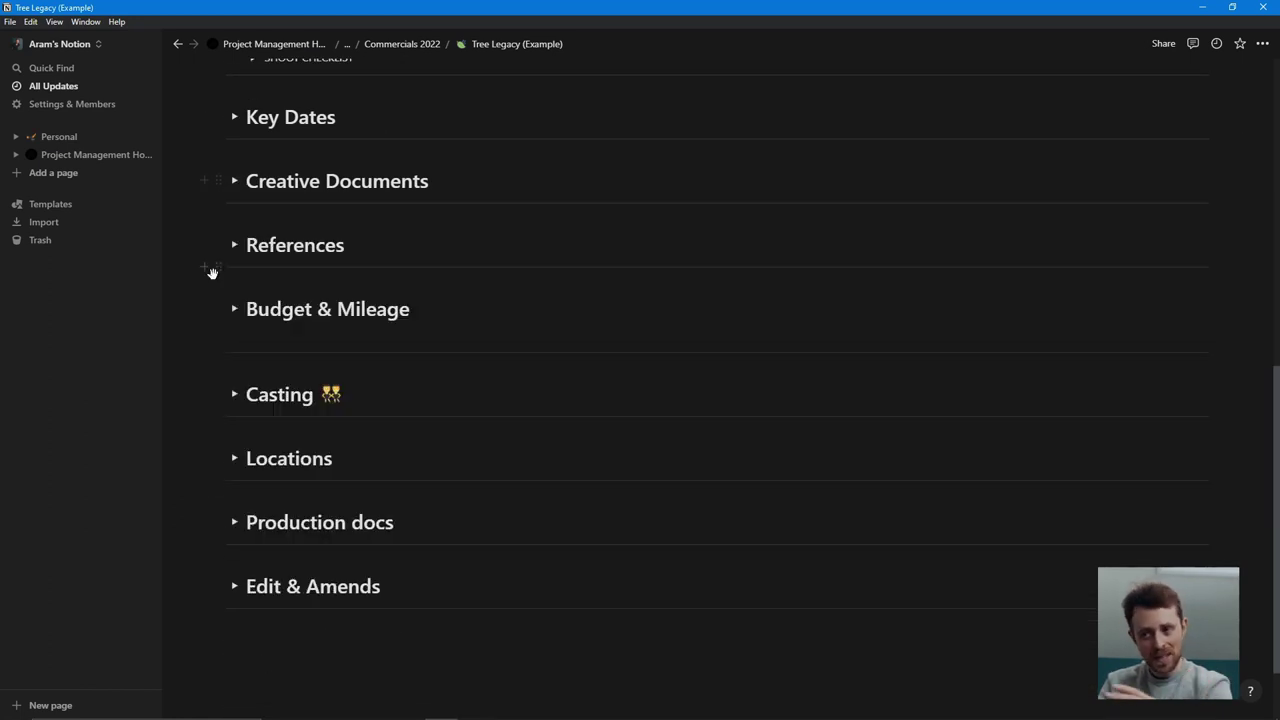
Step: Expand the References section and its forest film entry to view the embedded video and the feedback notes beneath it
click(236, 248)
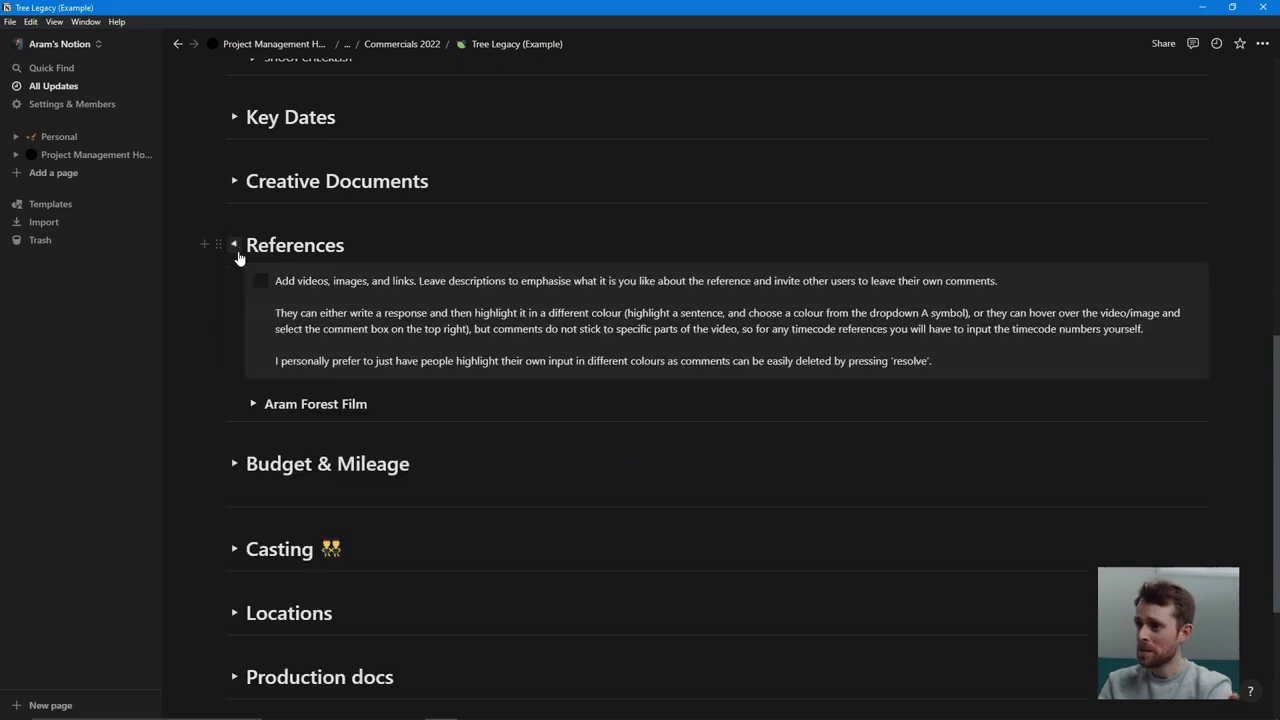
click(253, 404)
scroll(253, 404, down, 2)
scroll(253, 484, down, 3)
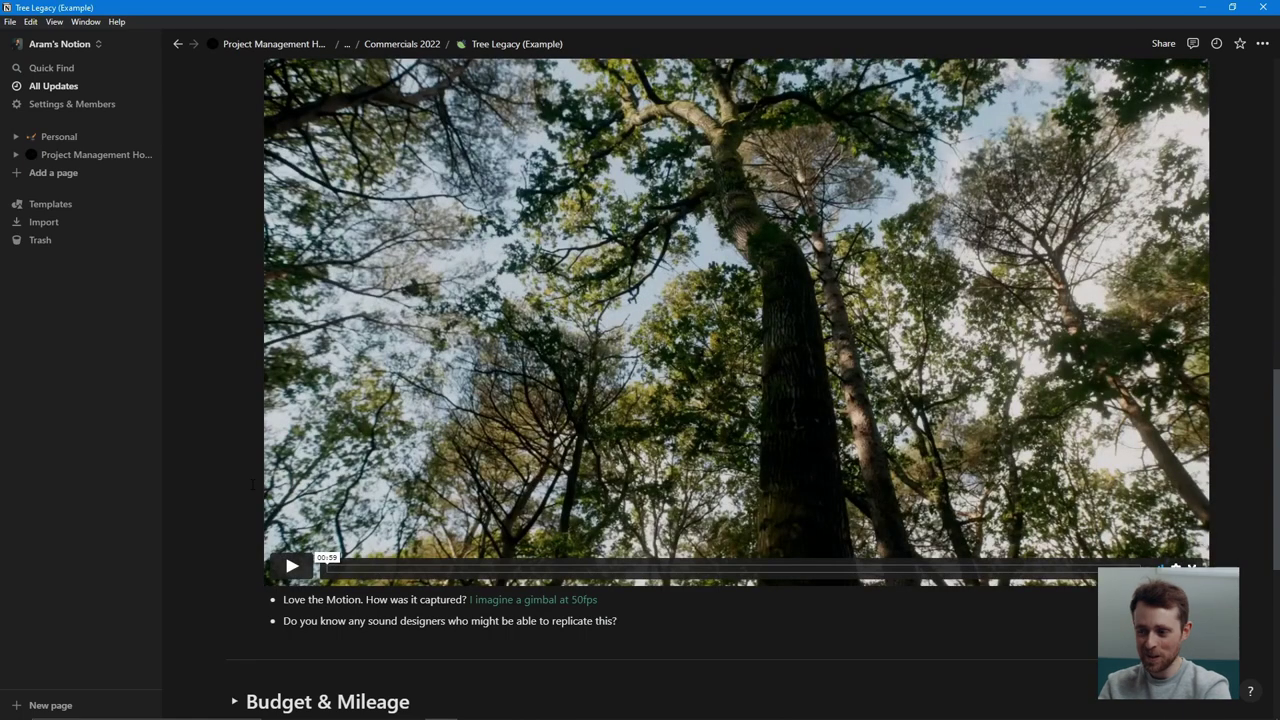
scroll(270, 490, up, 1)
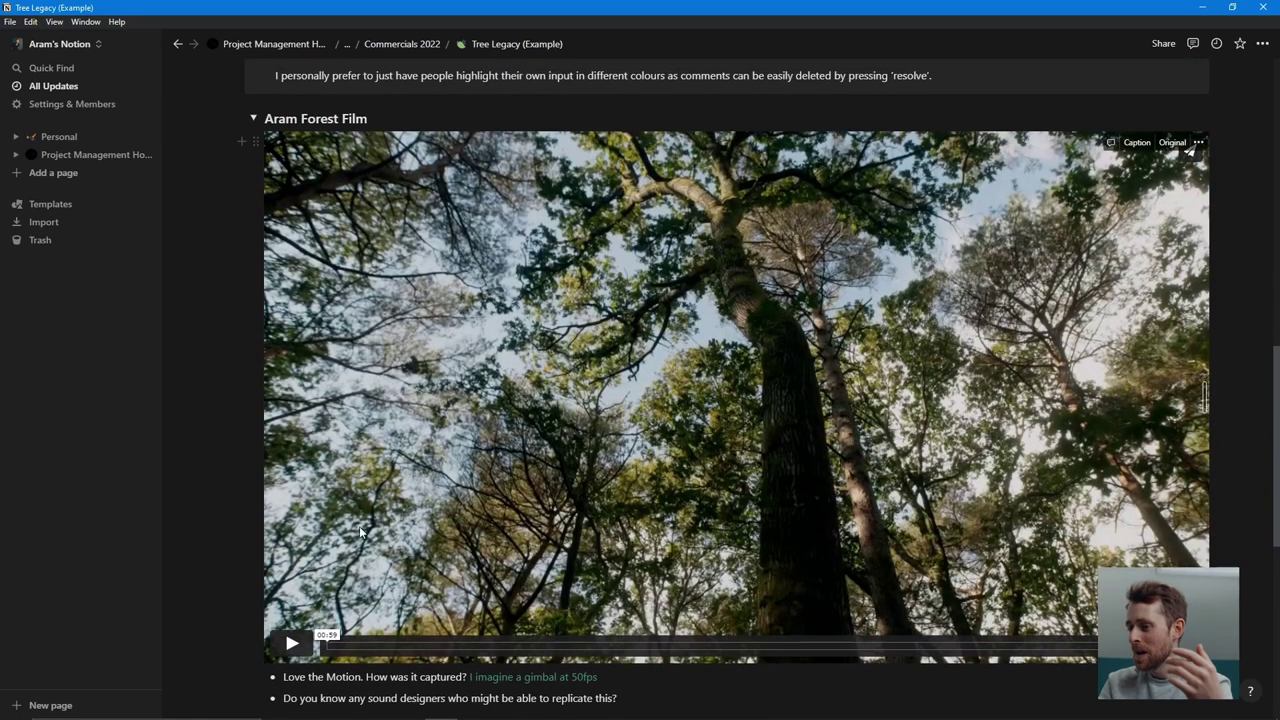
scroll(367, 535, down, 1)
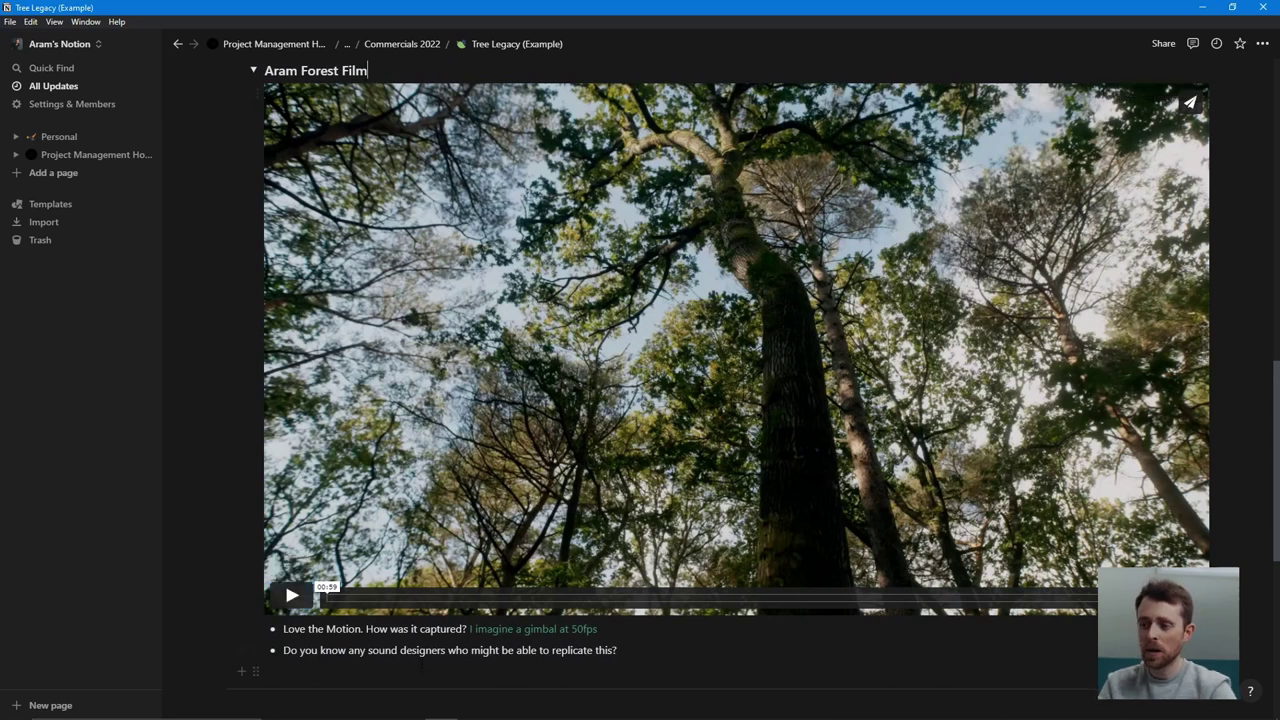
Step: Start a comment on the word "designers" in the second feedback note and dismiss it empty
double_click(422, 650)
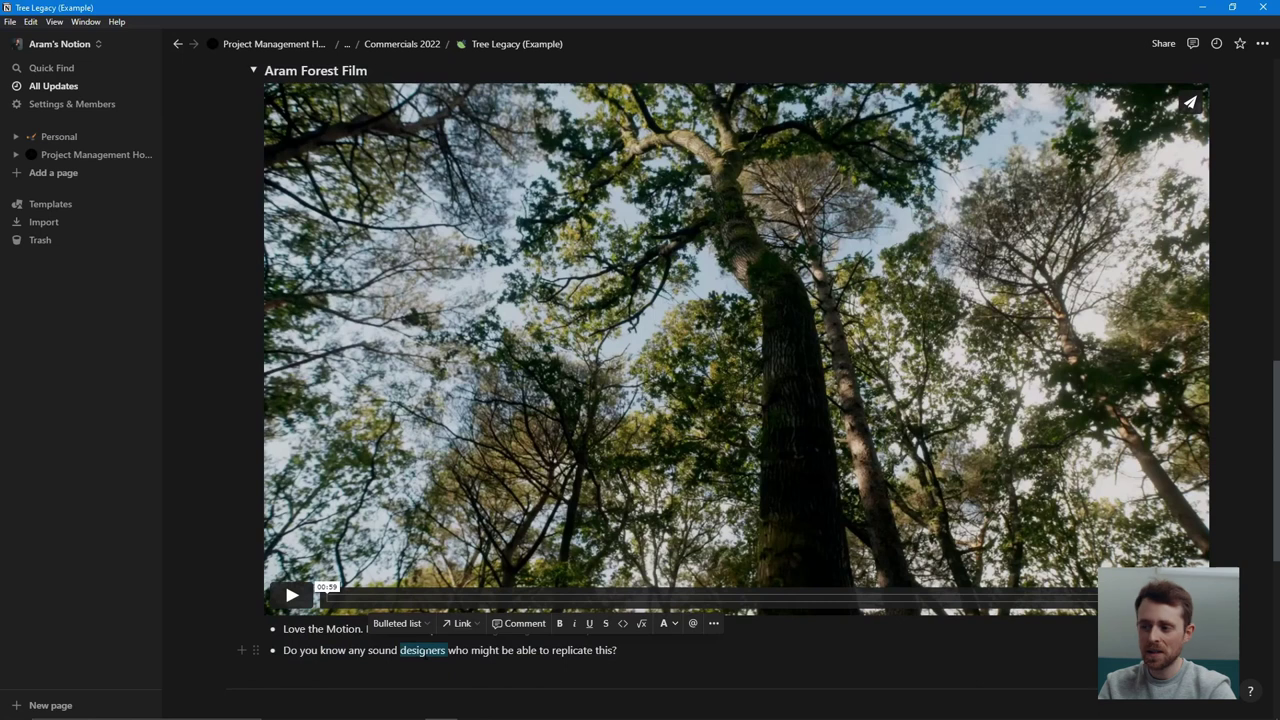
click(520, 623)
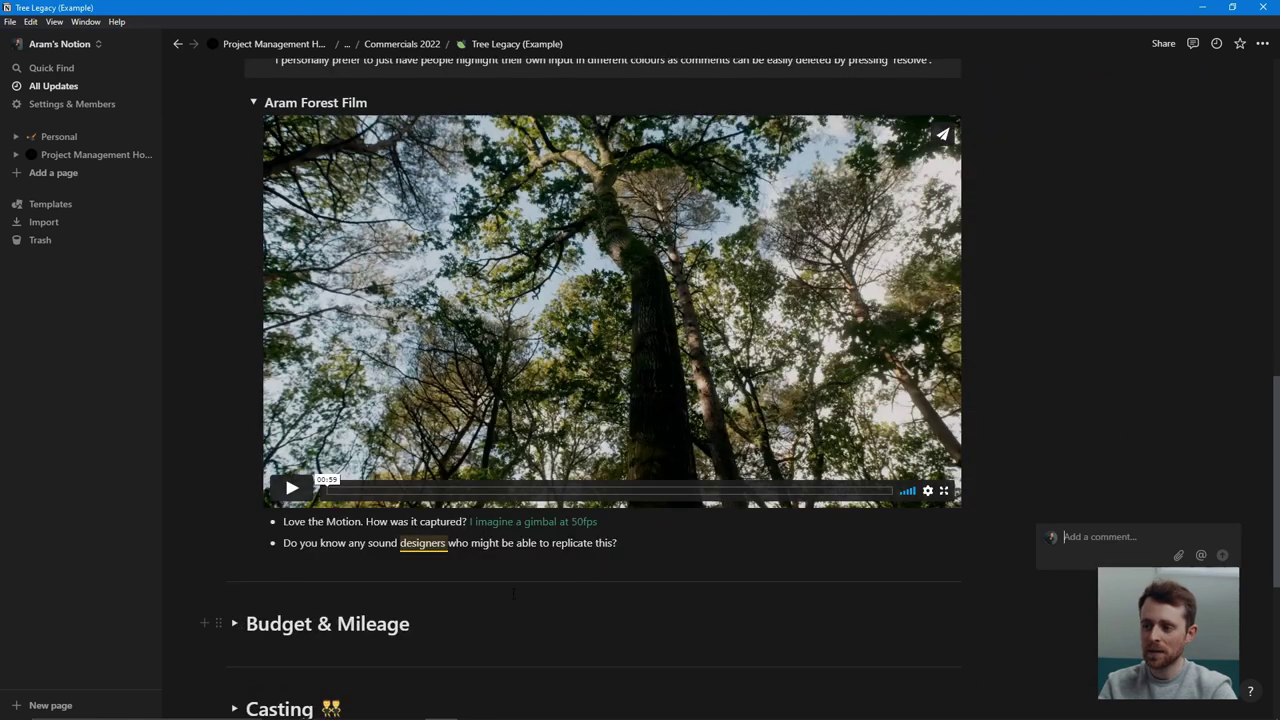
click(199, 376)
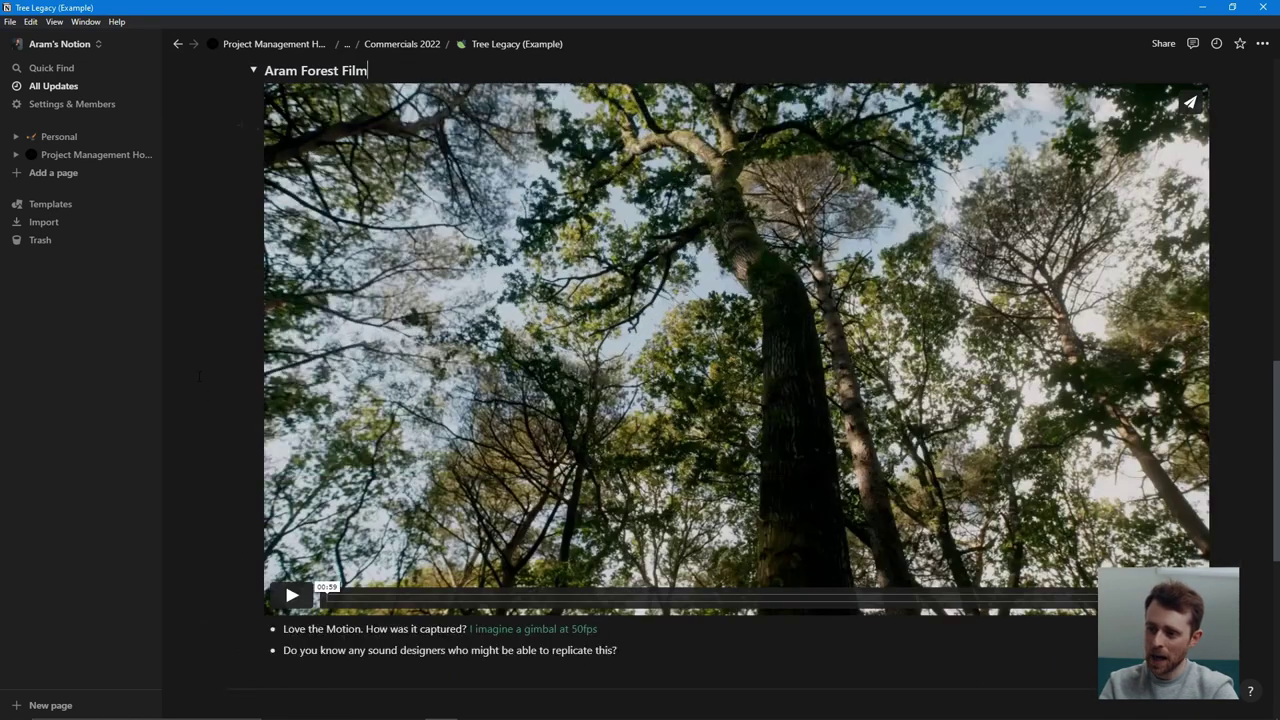
Step: Collapse the References section and expand the Budget & Mileage section
scroll(263, 329, up, 2)
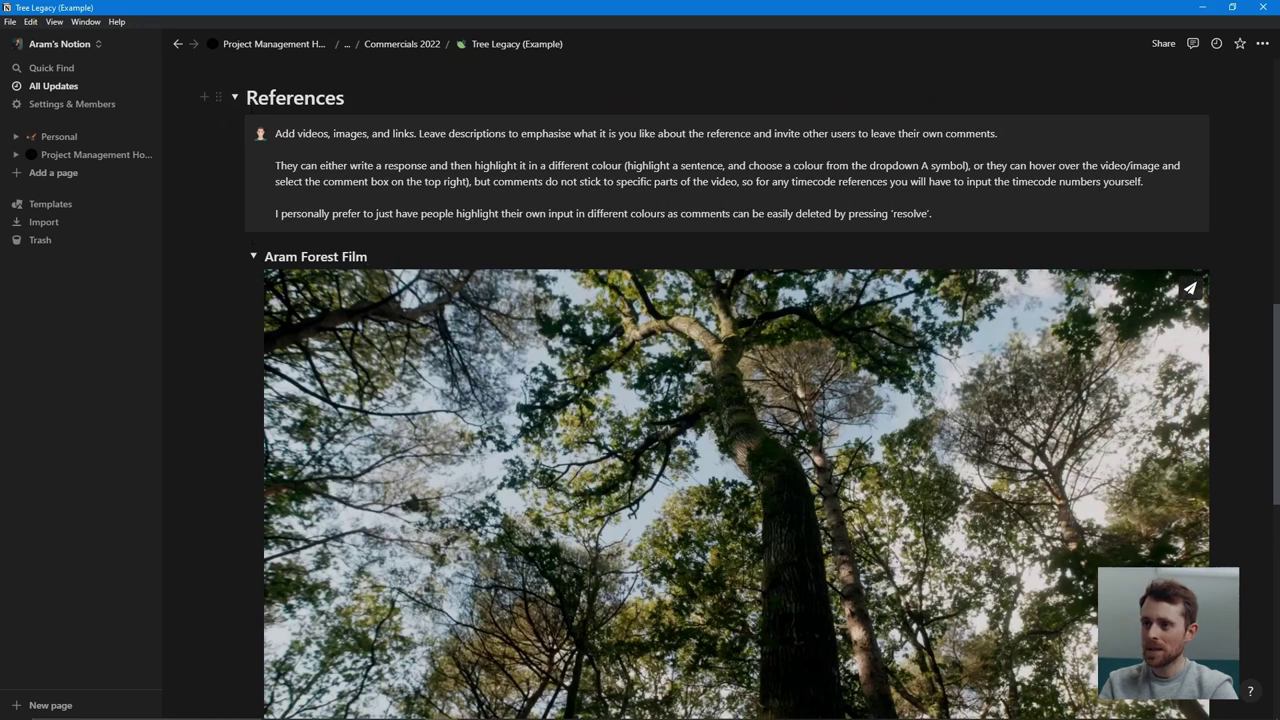
click(236, 100)
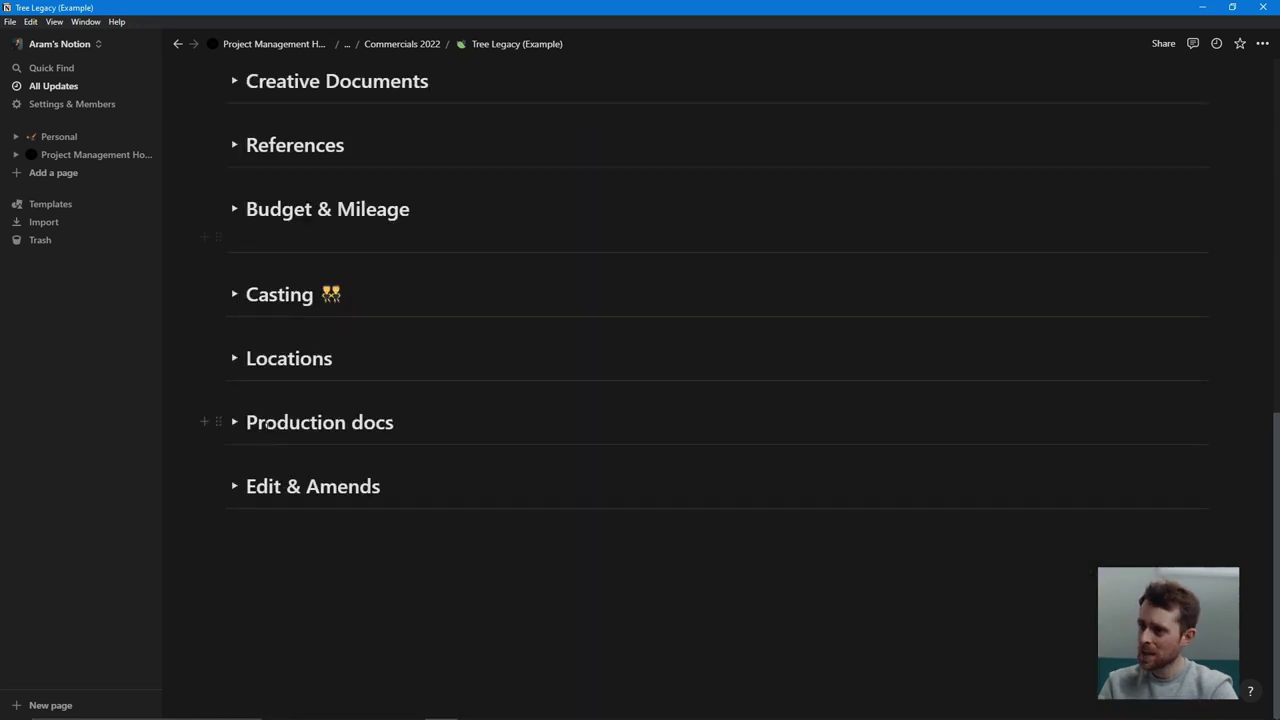
click(235, 212)
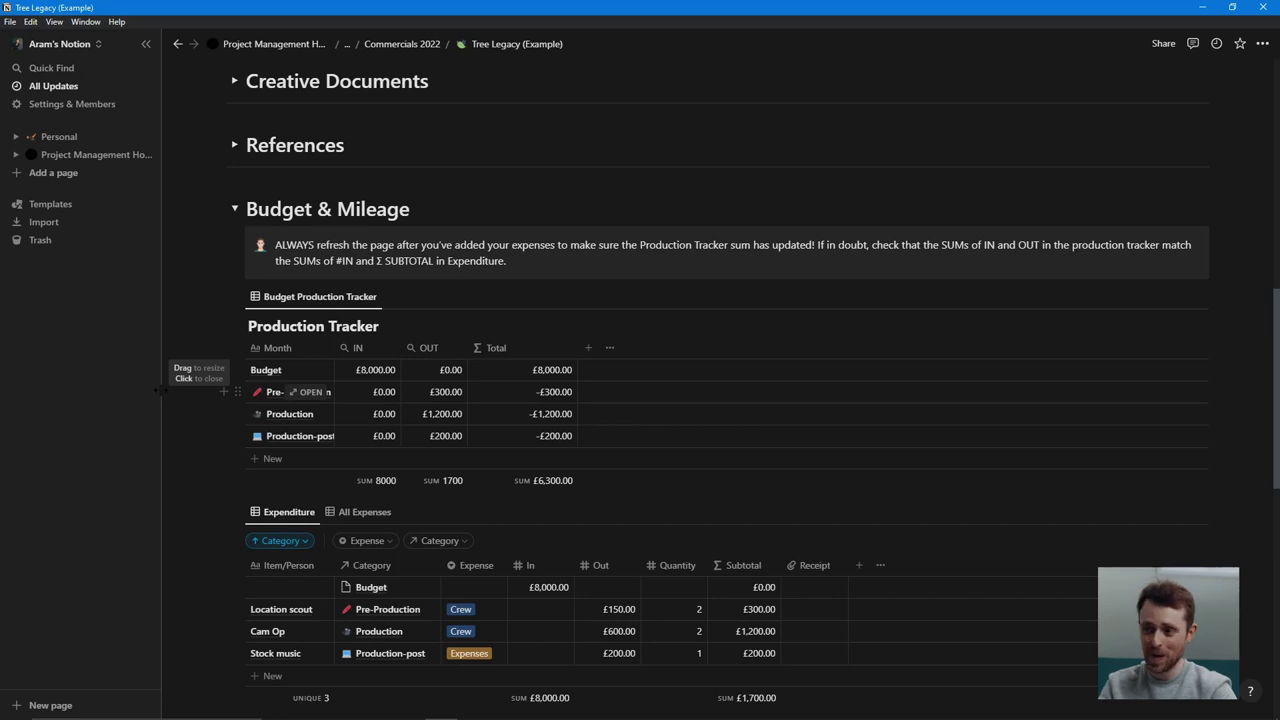
Step: Examine the Production Tracker and Expenditure tables, the Expense filter options and the Mileage table
scroll(207, 444, down, 2)
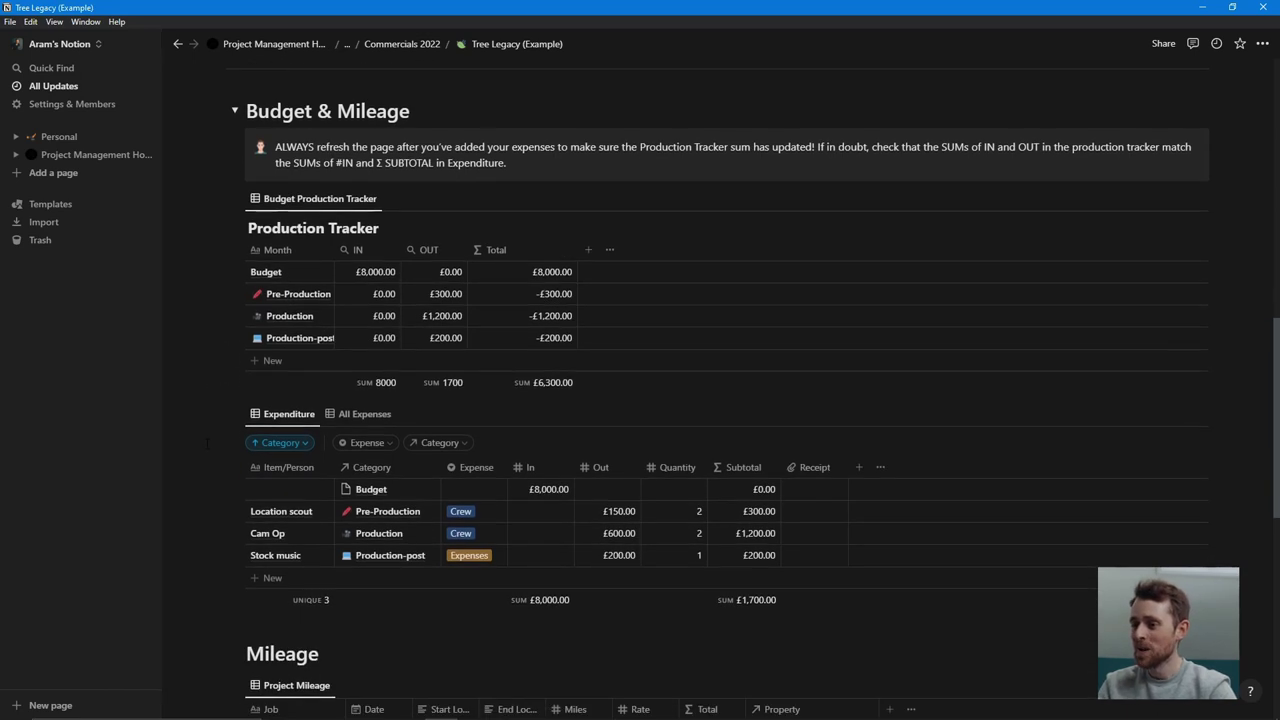
scroll(207, 444, down, 1)
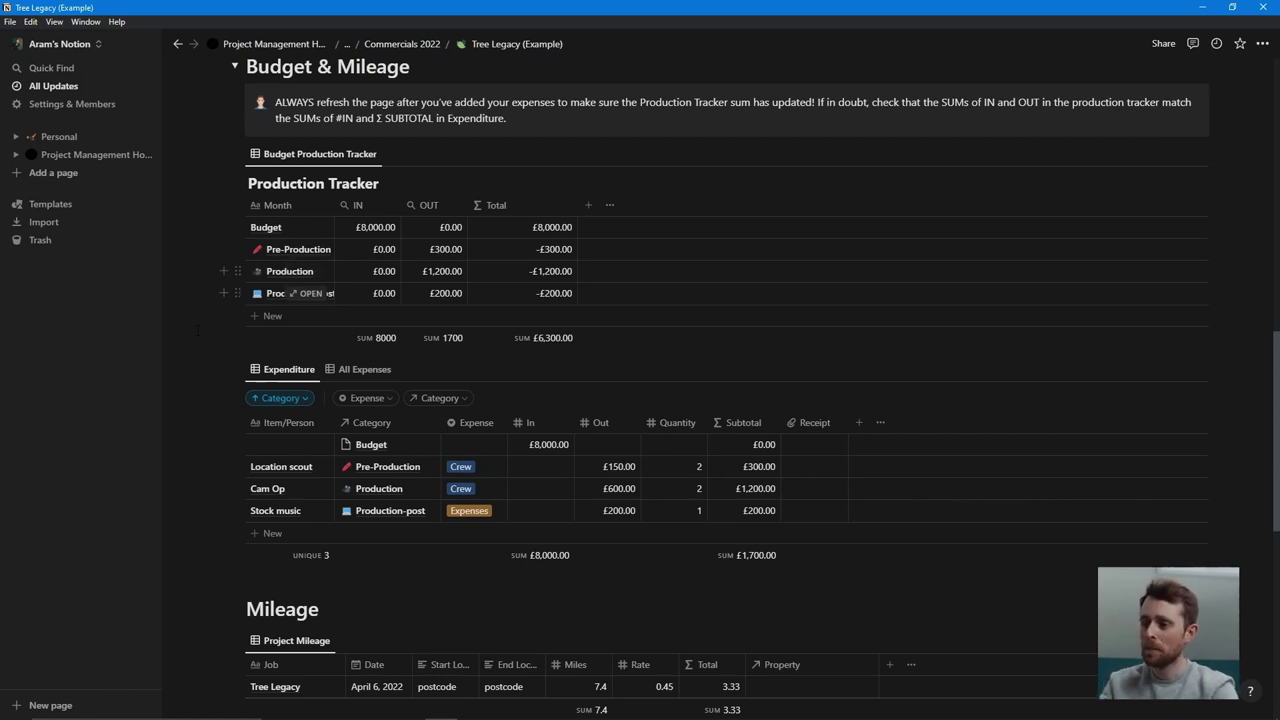
scroll(199, 372, down, 1)
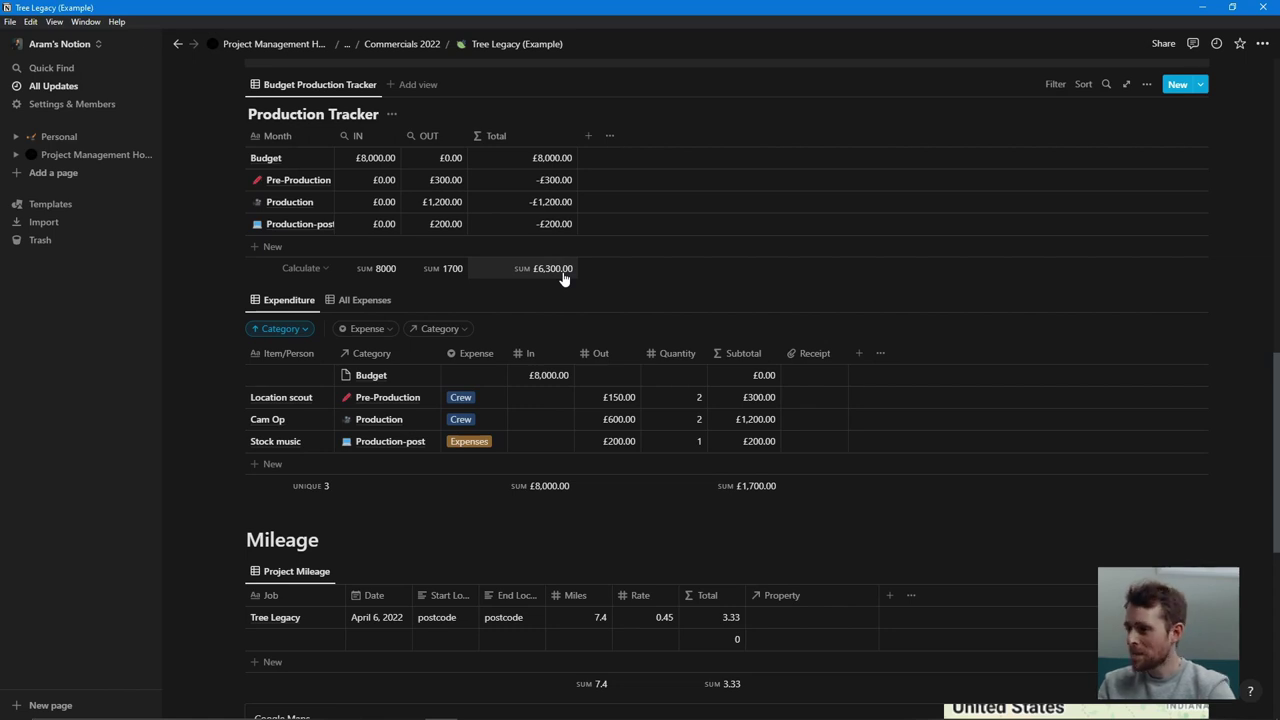
click(366, 329)
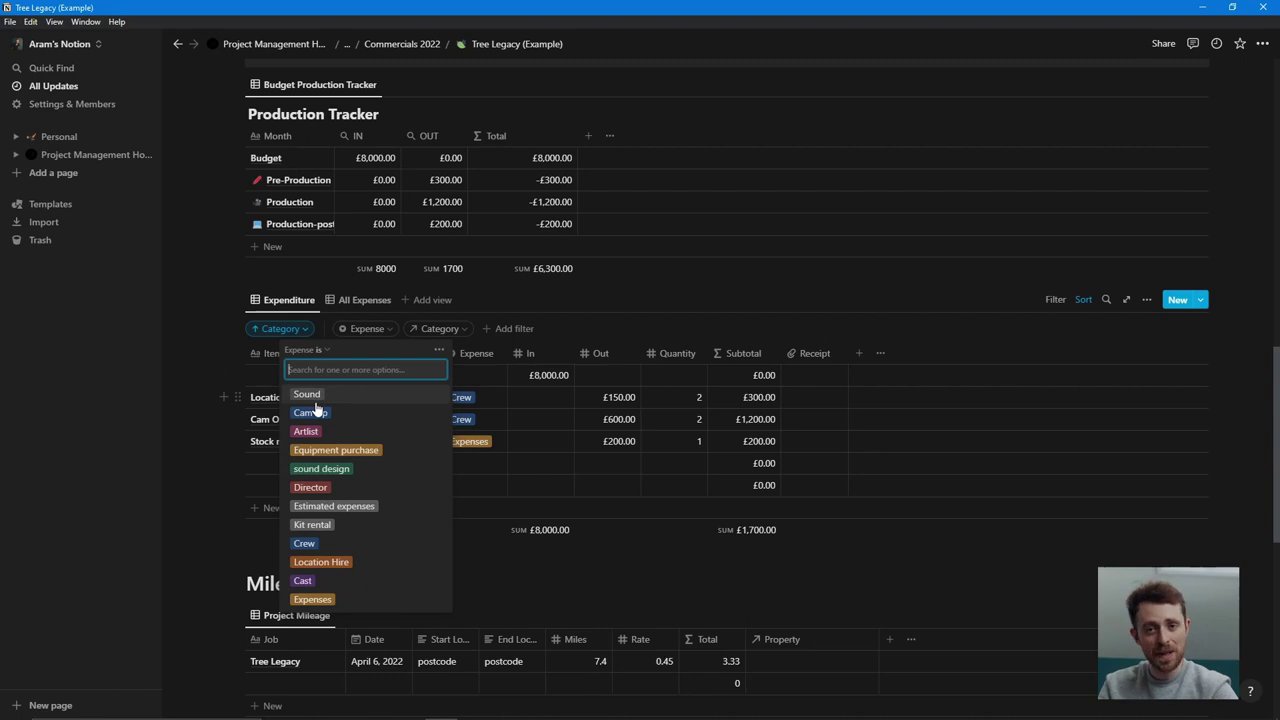
click(178, 437)
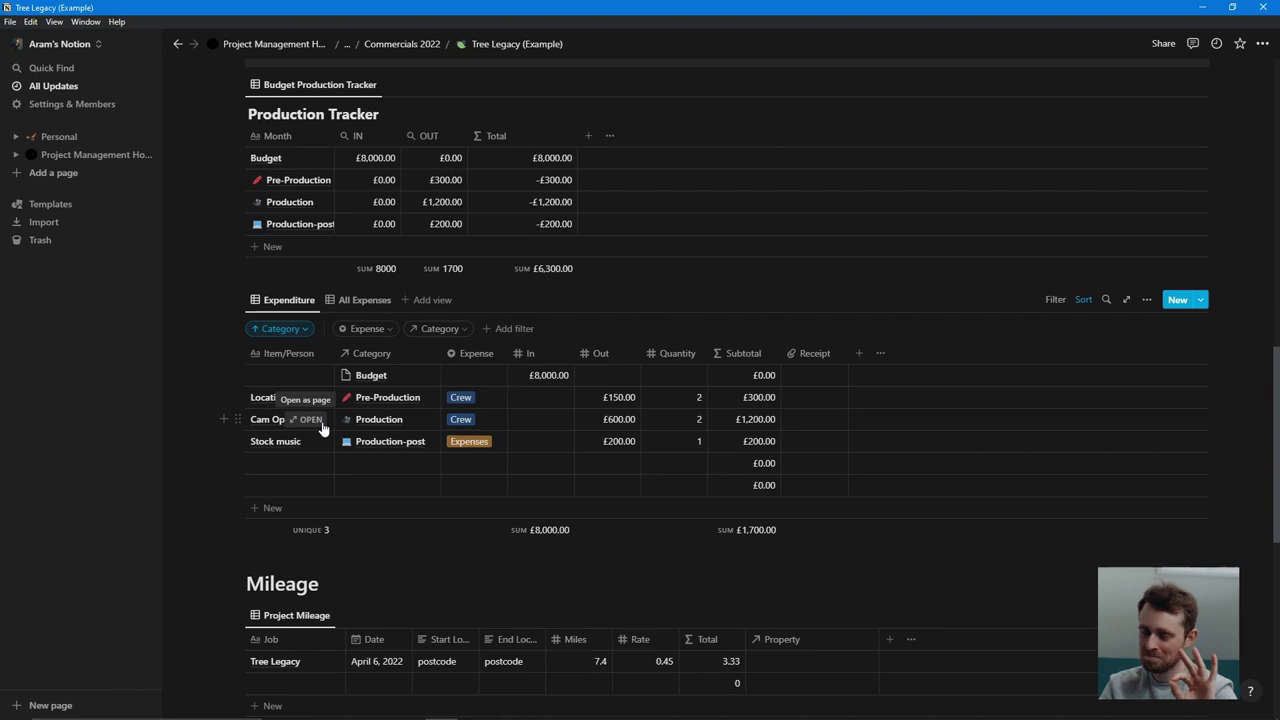
scroll(323, 428, down, 4)
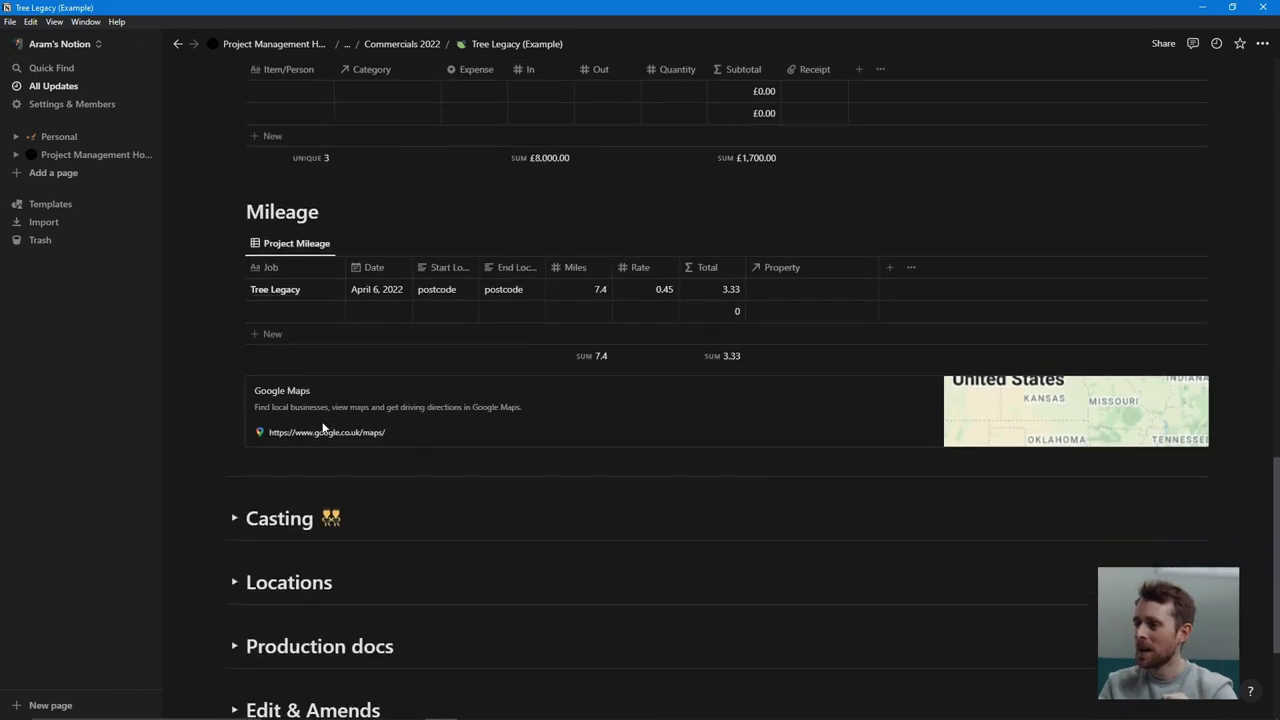
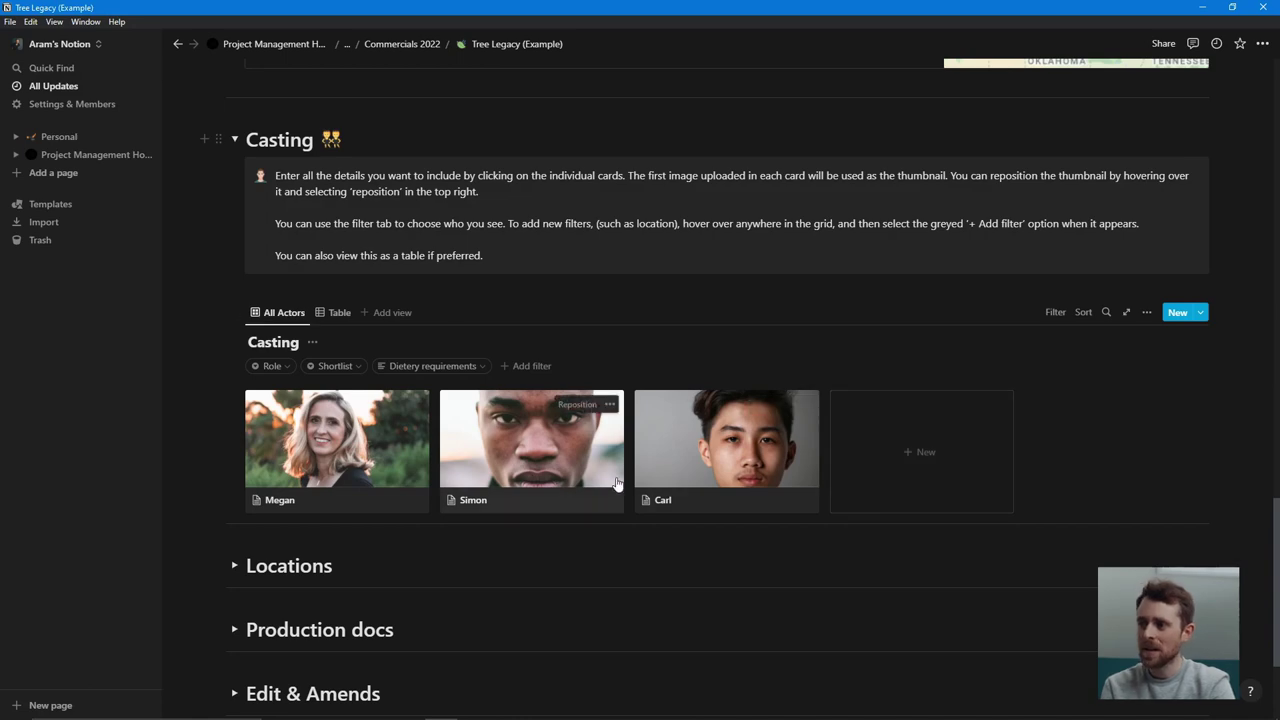
Step: View the third actor's card in the Casting gallery, and filter the gallery to actors with Shortlist set to Yes
click(666, 457)
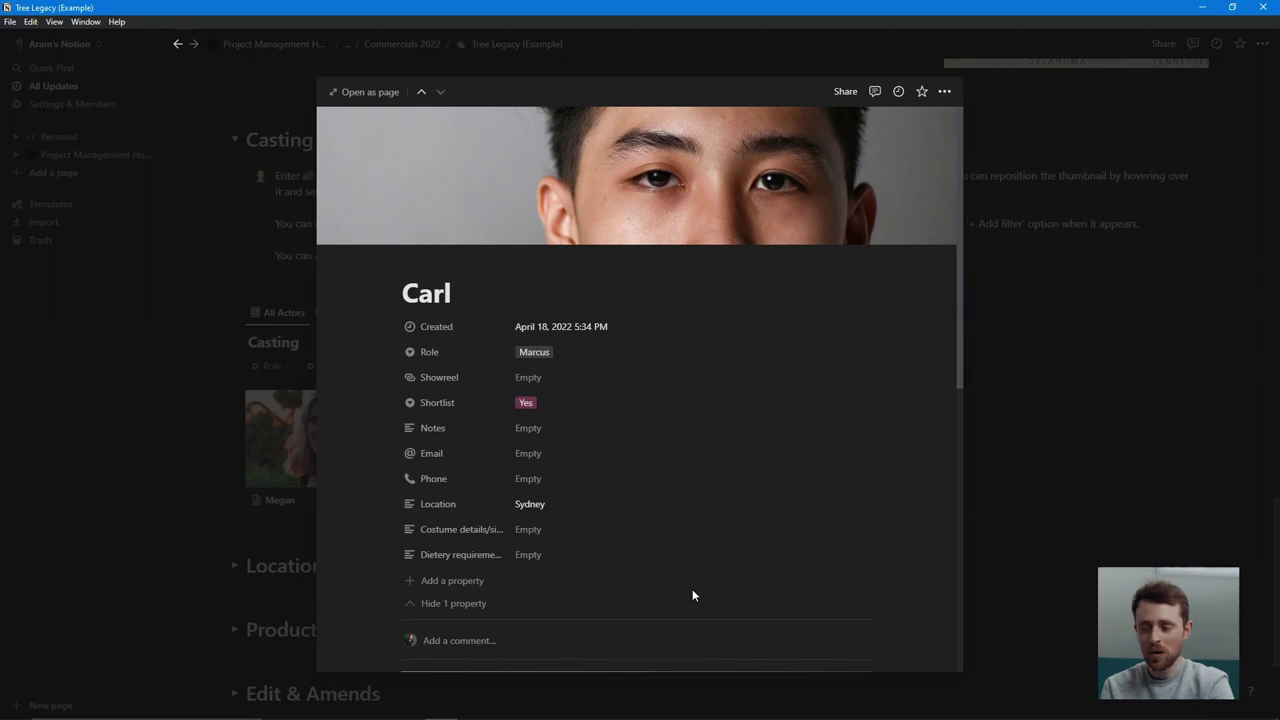
click(1001, 458)
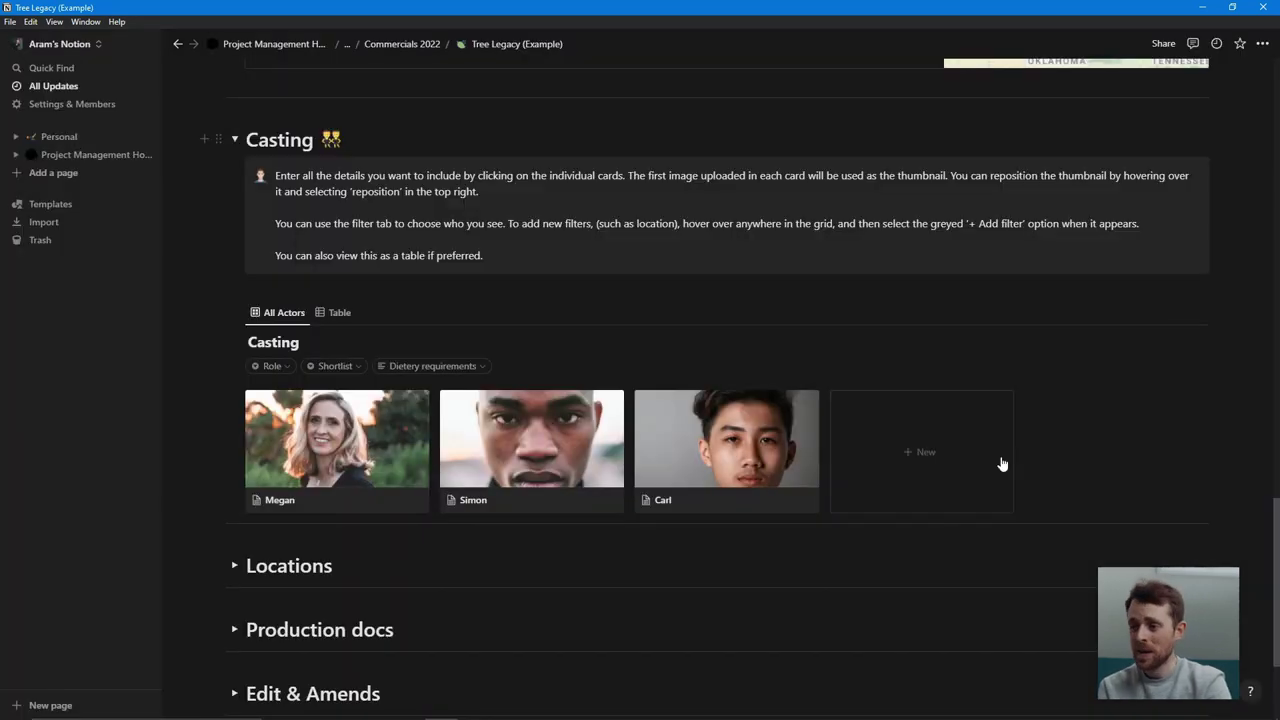
click(276, 372)
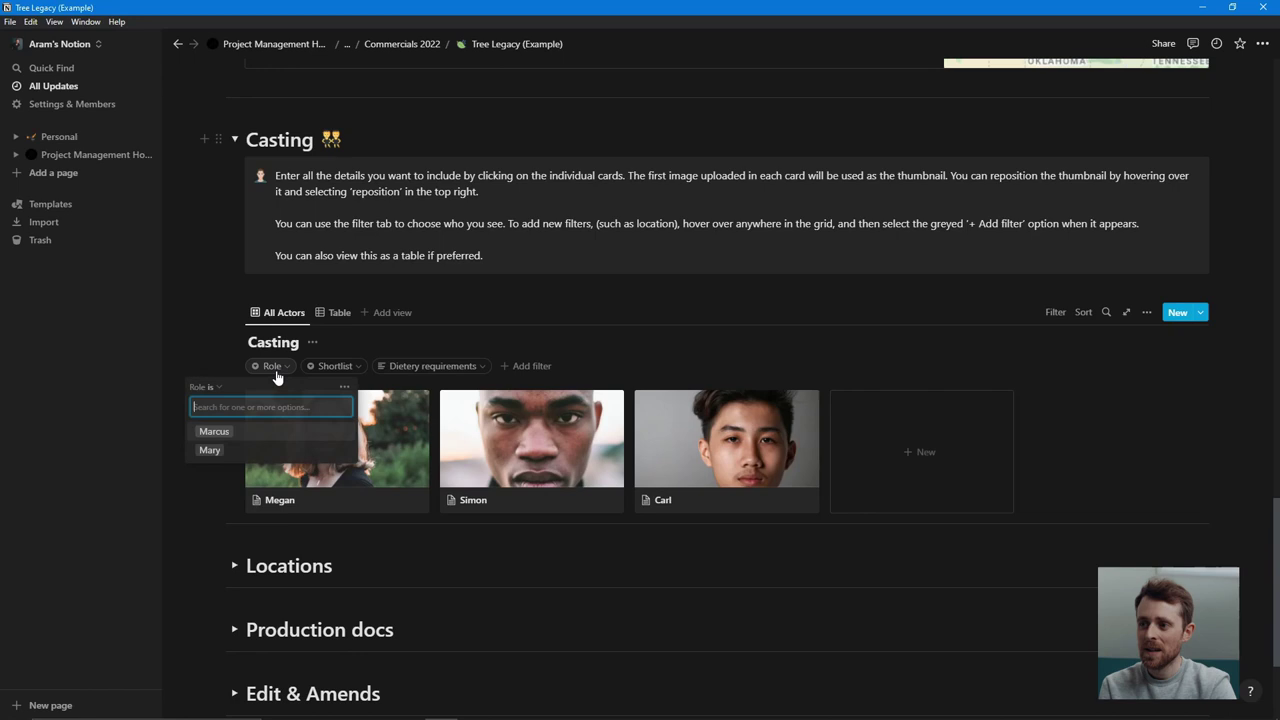
click(334, 370)
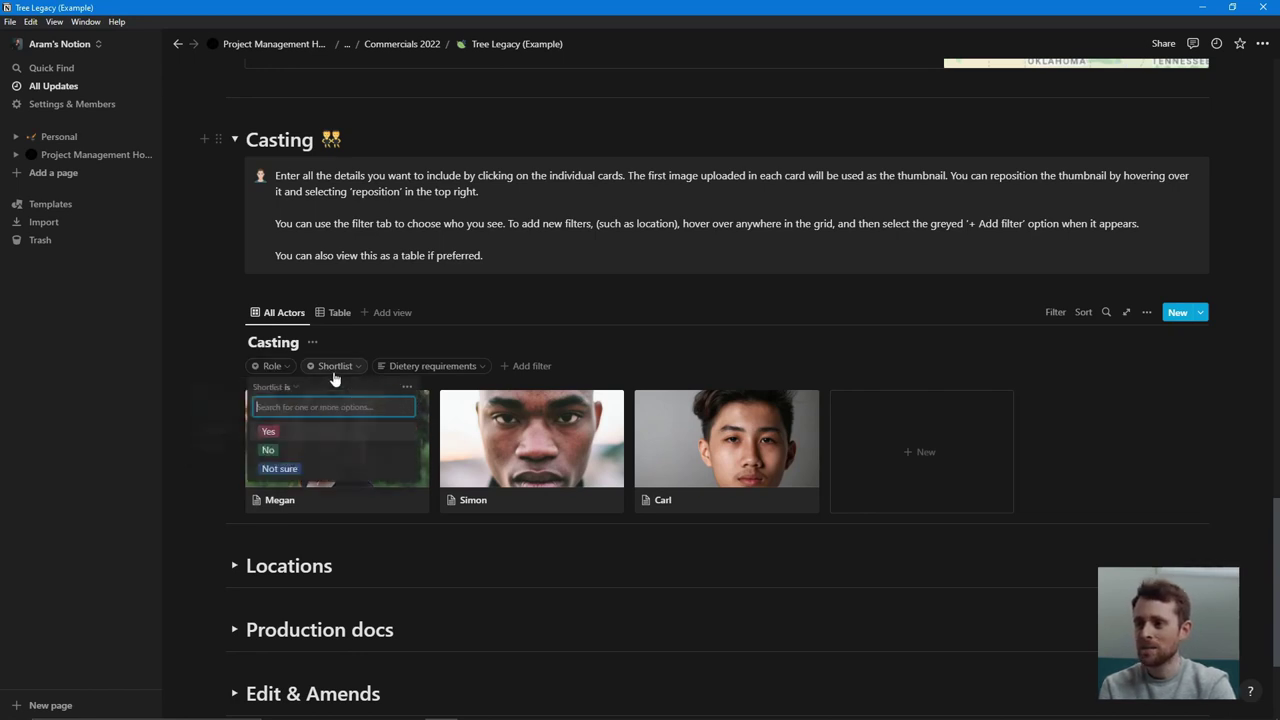
click(268, 431)
click(185, 410)
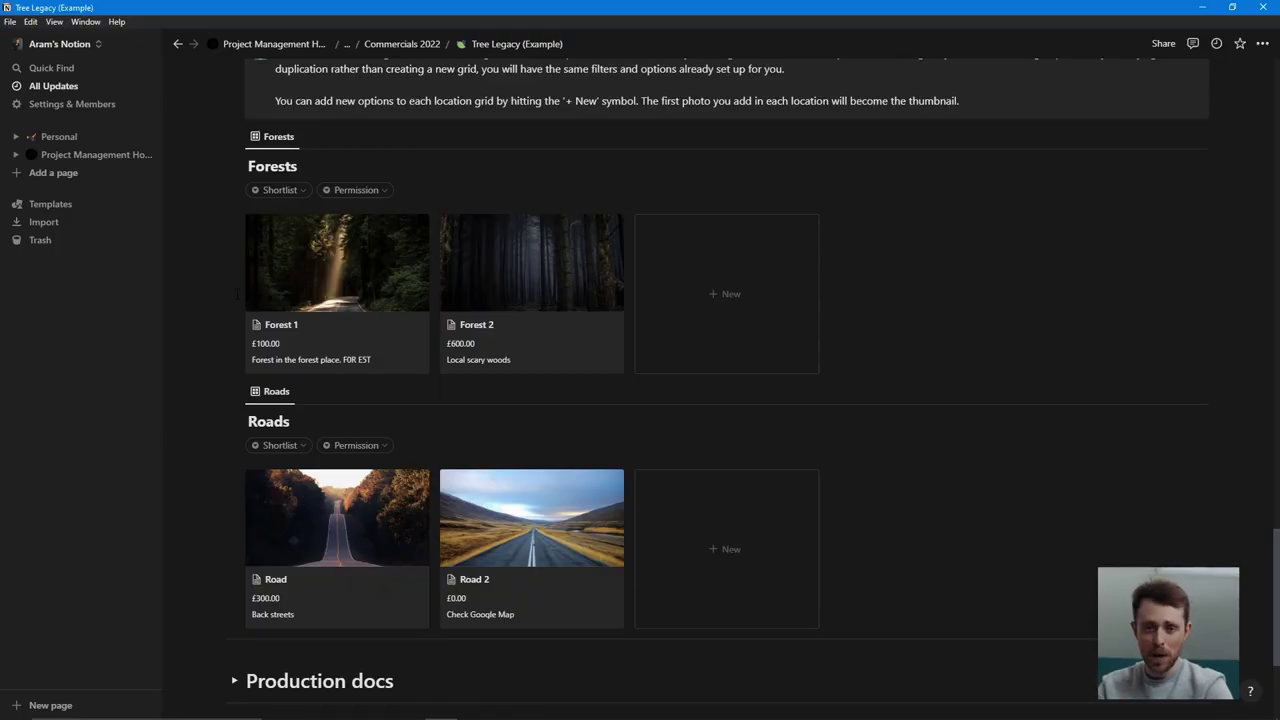
Step: Check the Permission filter options of the Forests gallery and view the details on the Forest 1 location card
click(380, 197)
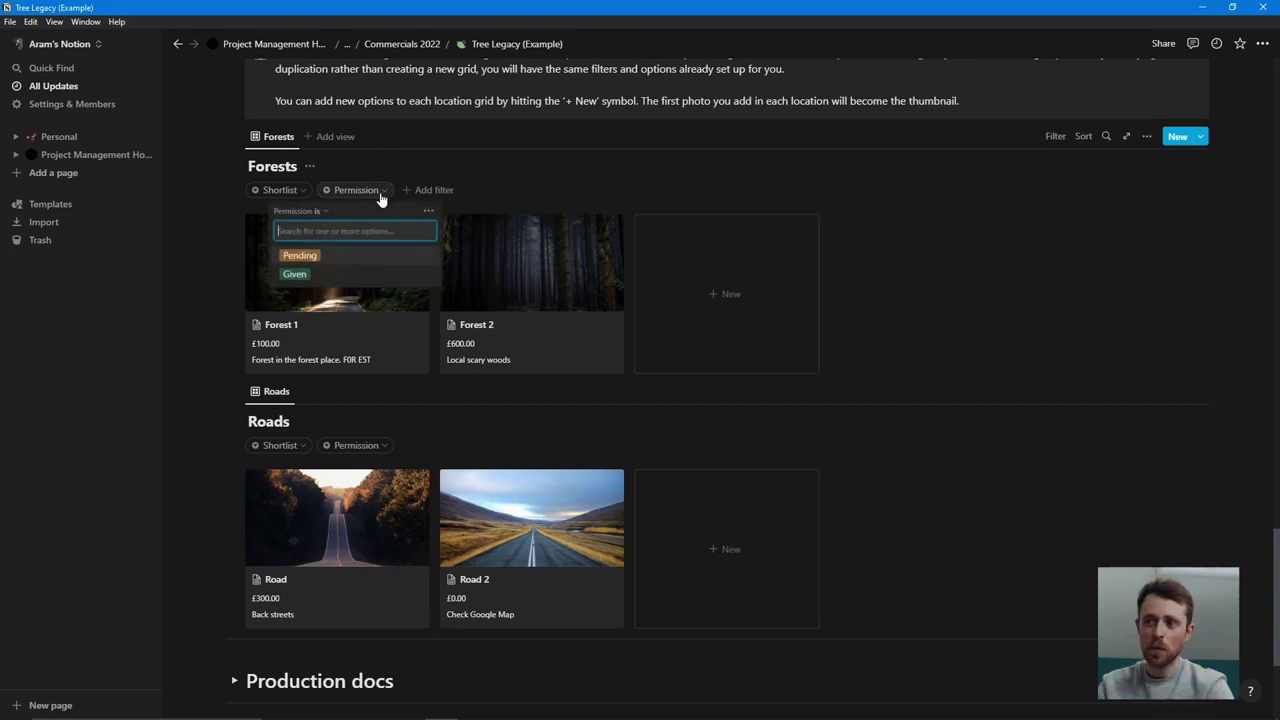
click(380, 197)
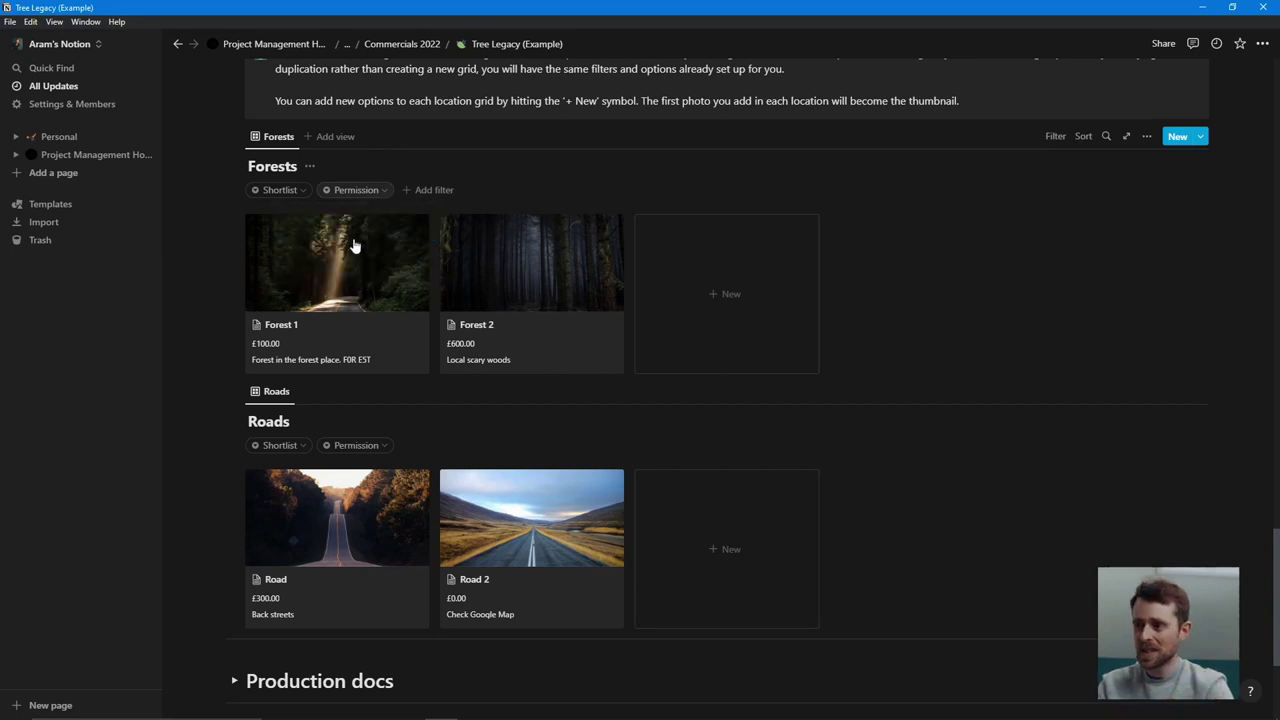
click(337, 306)
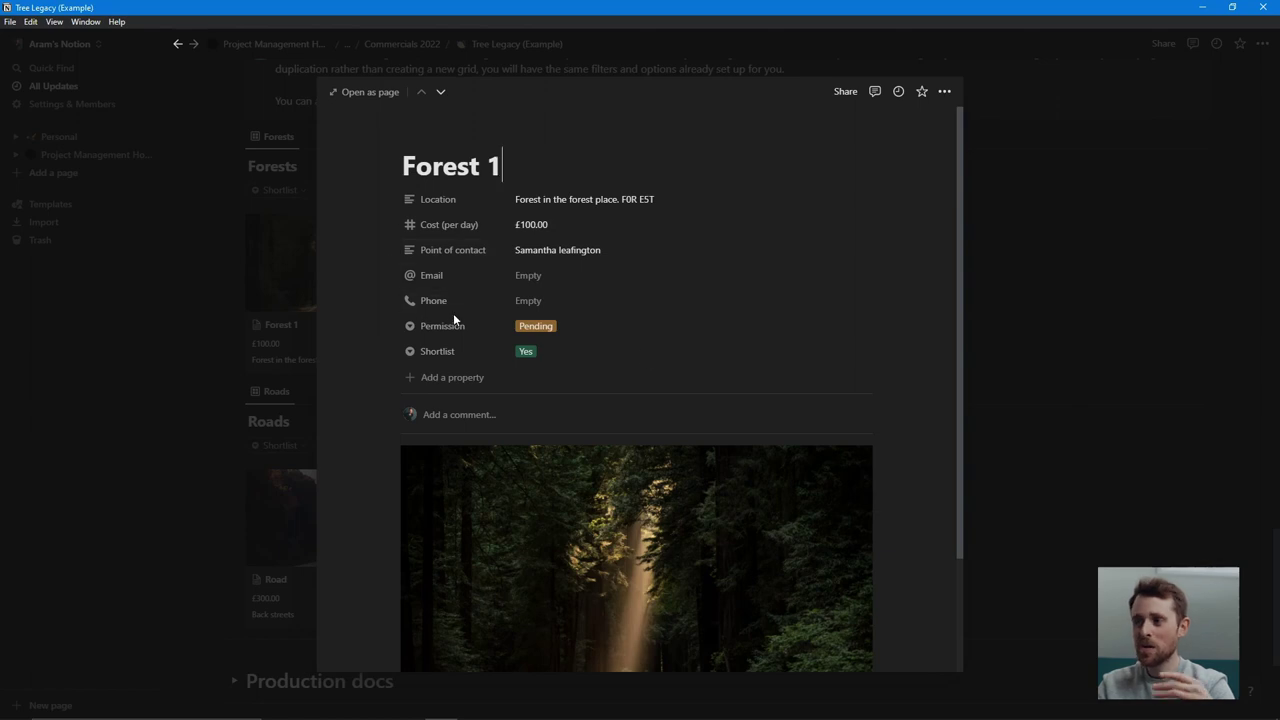
click(1035, 429)
Step: Expand Callsheets under Production docs and examine the Day 1 callsheet's contact details, call table and location maps
scroll(304, 380, down, 5)
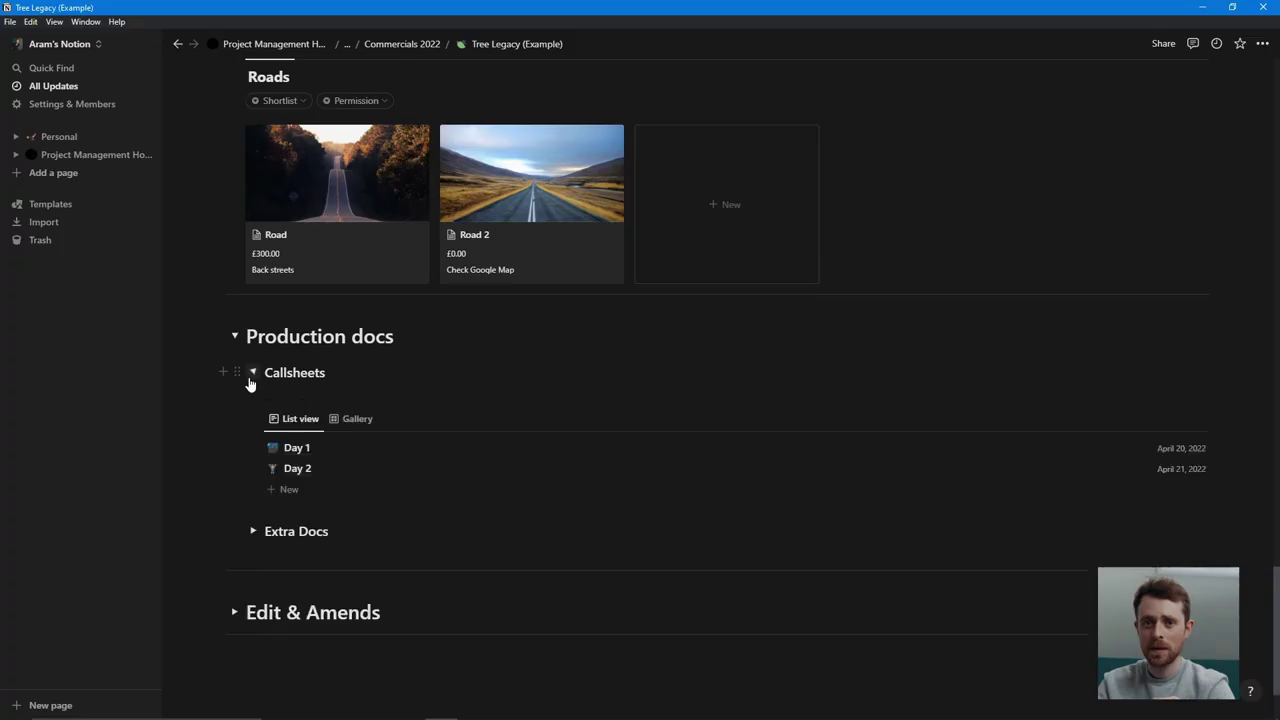
scroll(320, 440, down, 1)
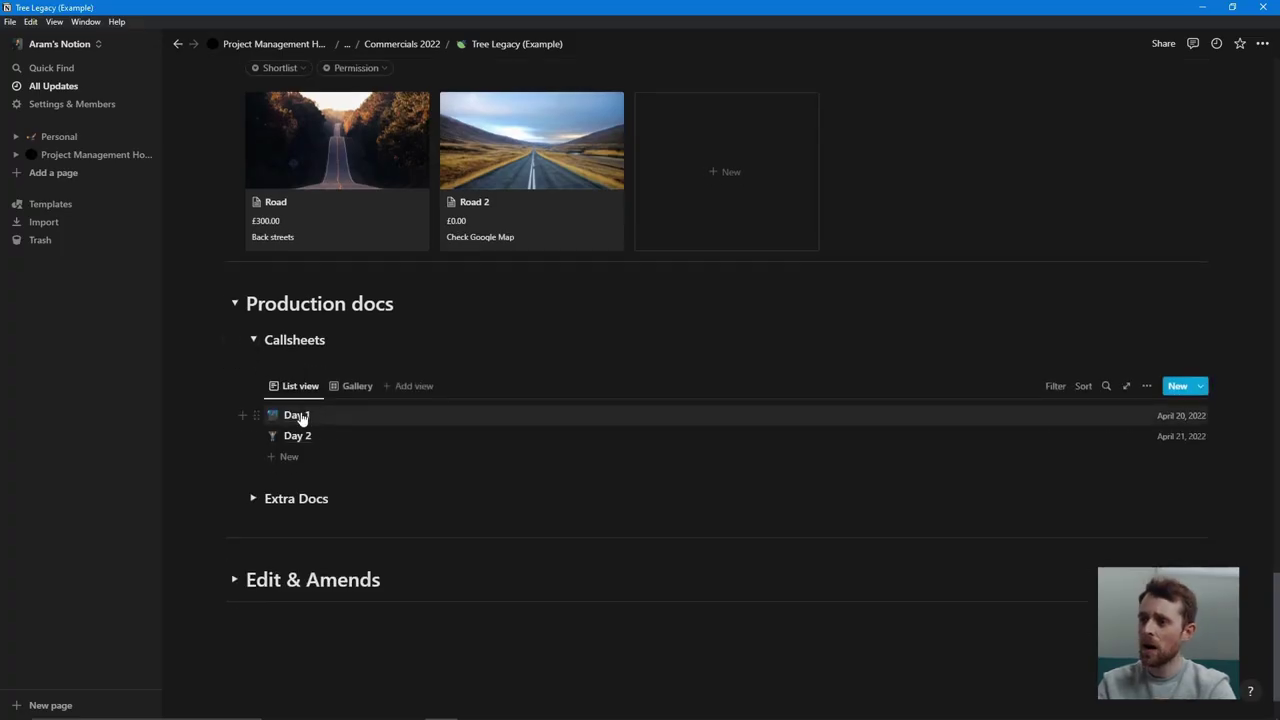
click(301, 417)
scroll(518, 489, down, 3)
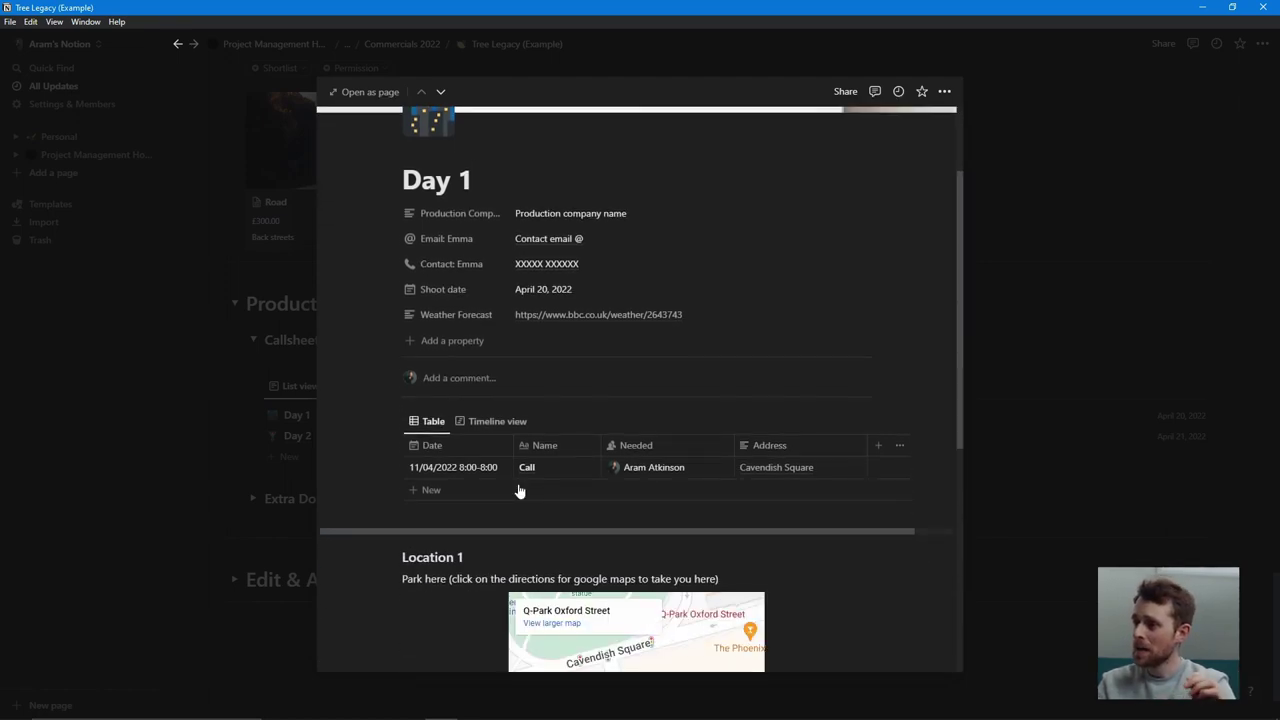
scroll(518, 489, down, 2)
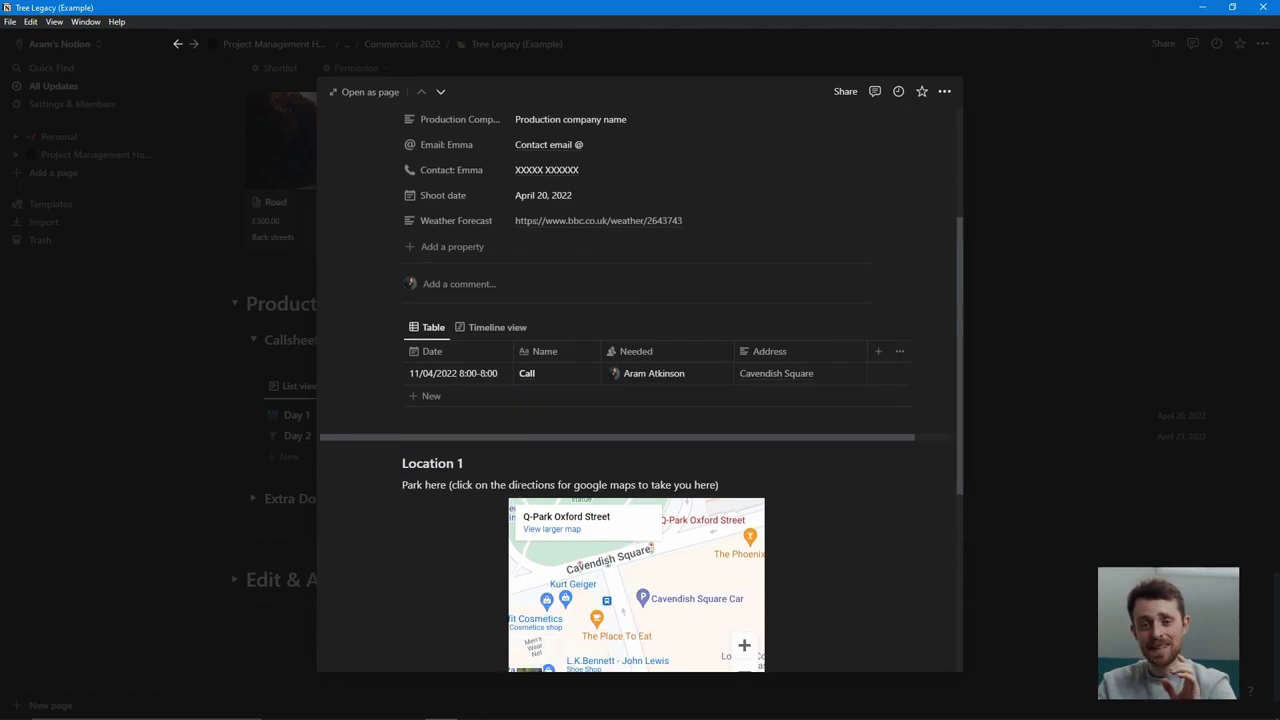
scroll(472, 412, down, 1)
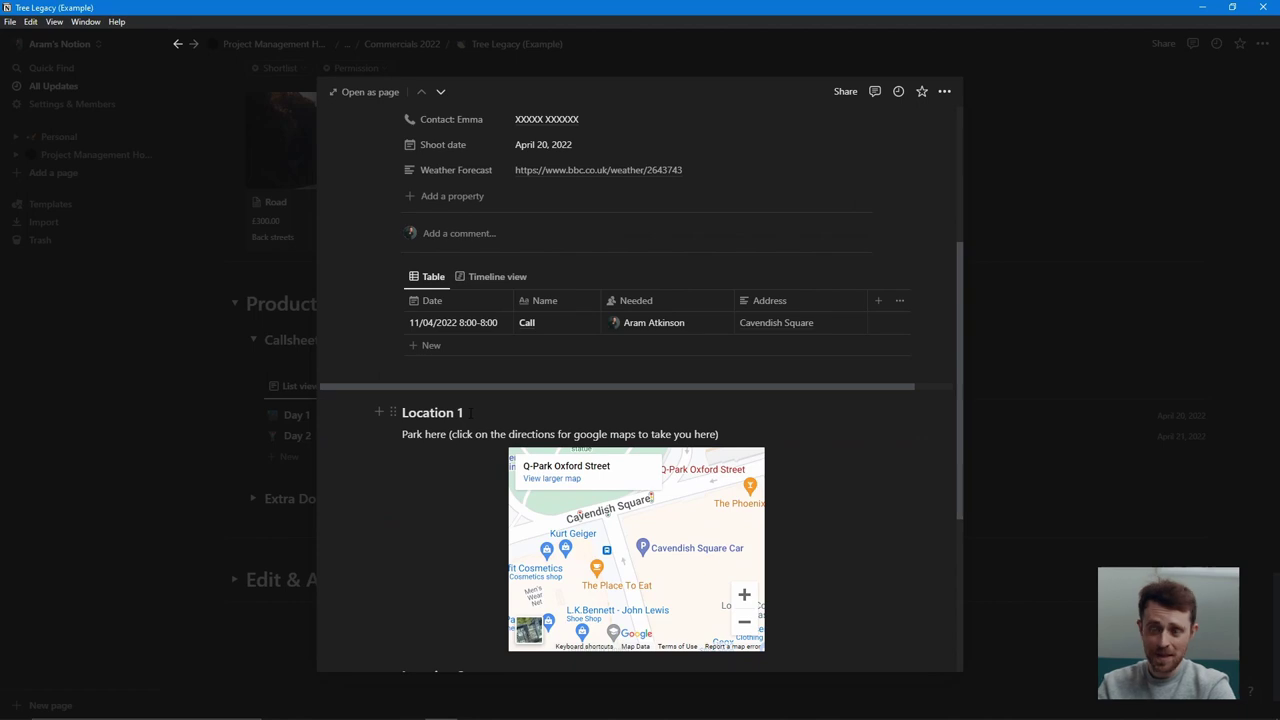
scroll(472, 412, down, 6)
scroll(470, 412, up, 2)
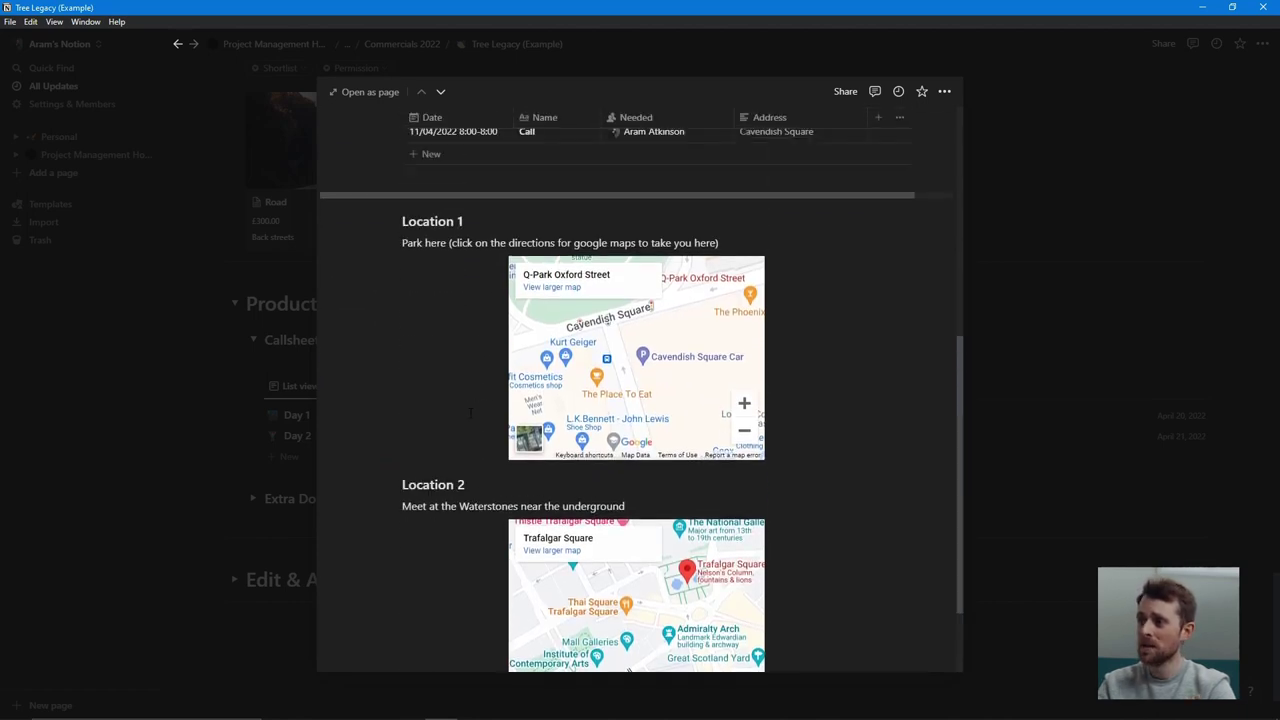
scroll(455, 390, up, 8)
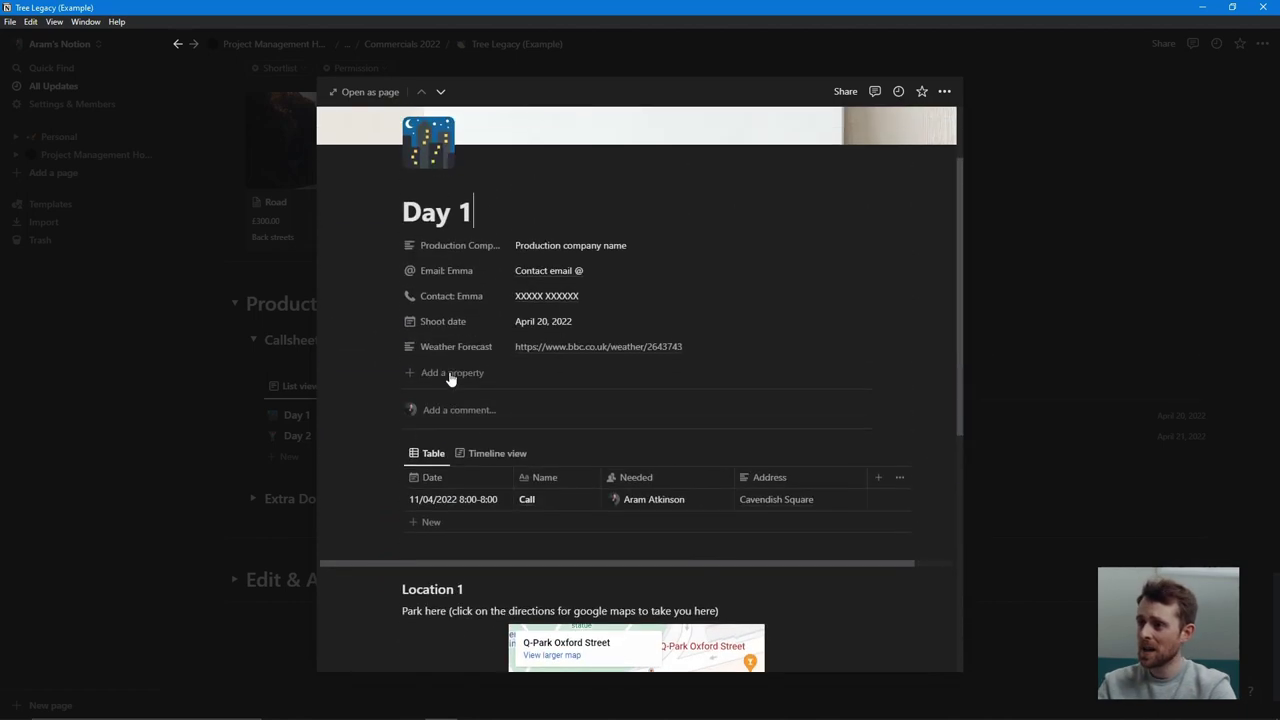
scroll(450, 378, up, 1)
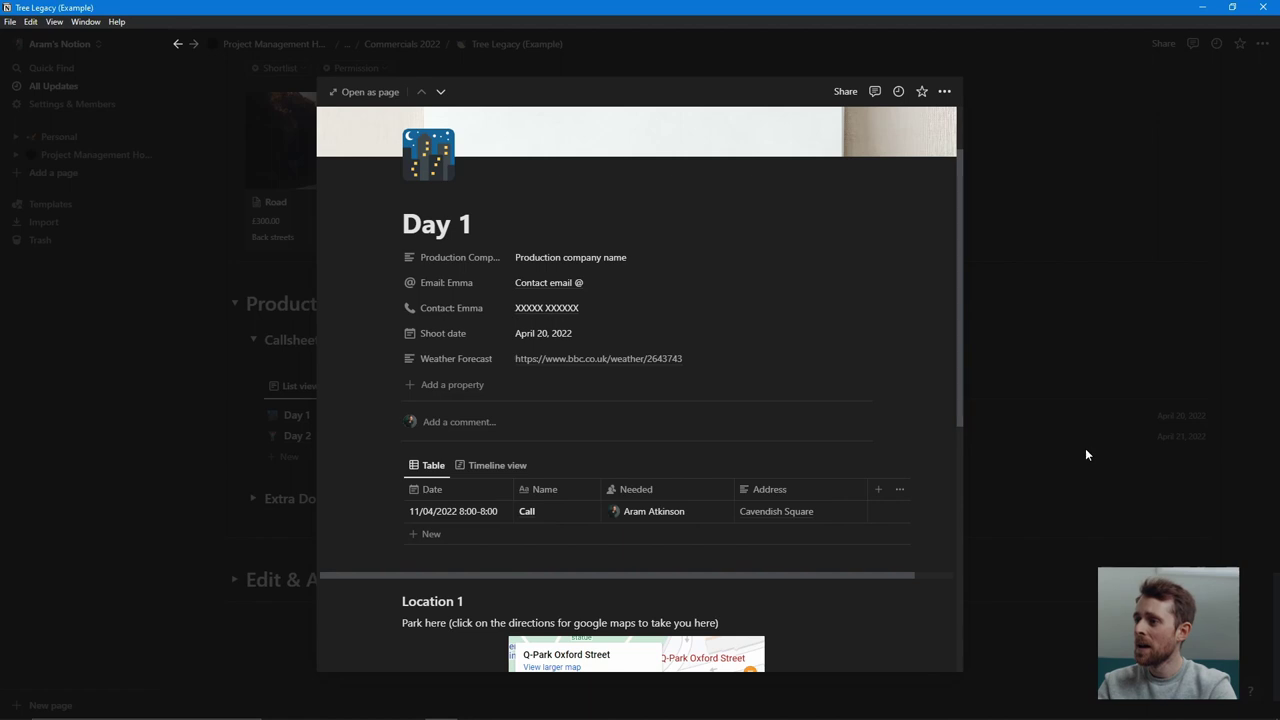
click(1040, 417)
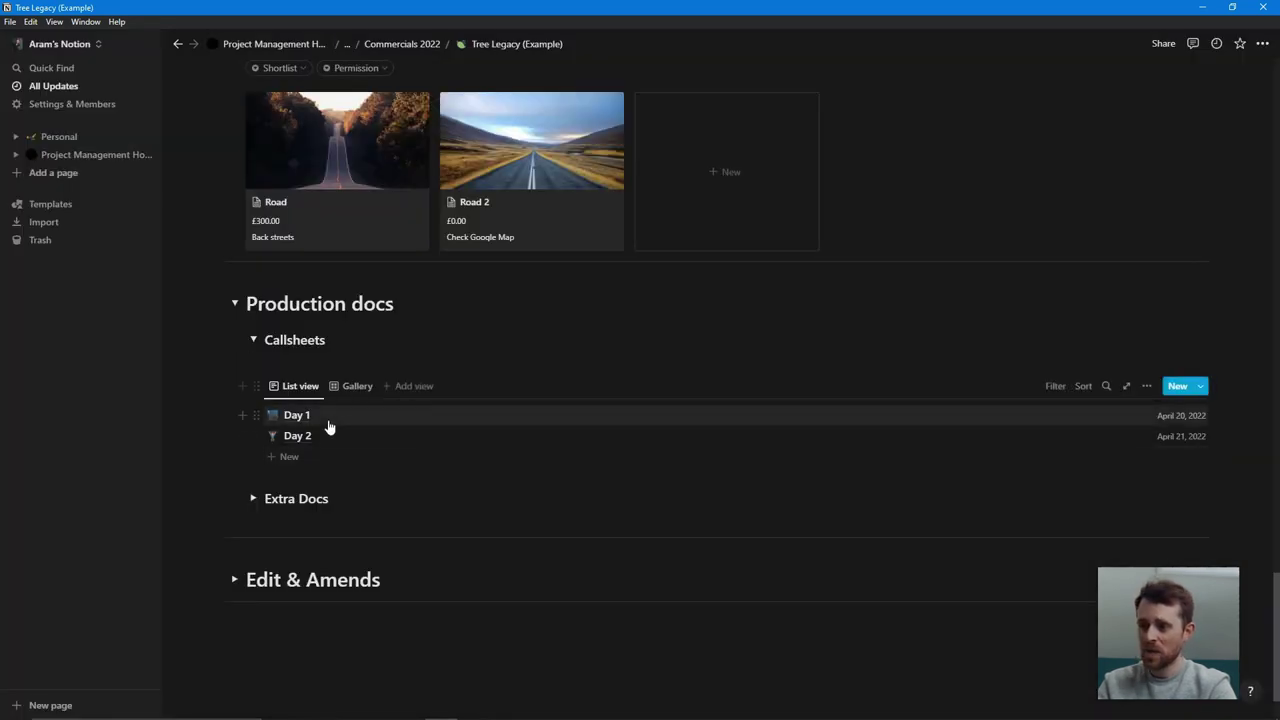
Step: Open the Day 2 callsheet and look through its embedded call sheet document
click(290, 436)
scroll(566, 518, down, 3)
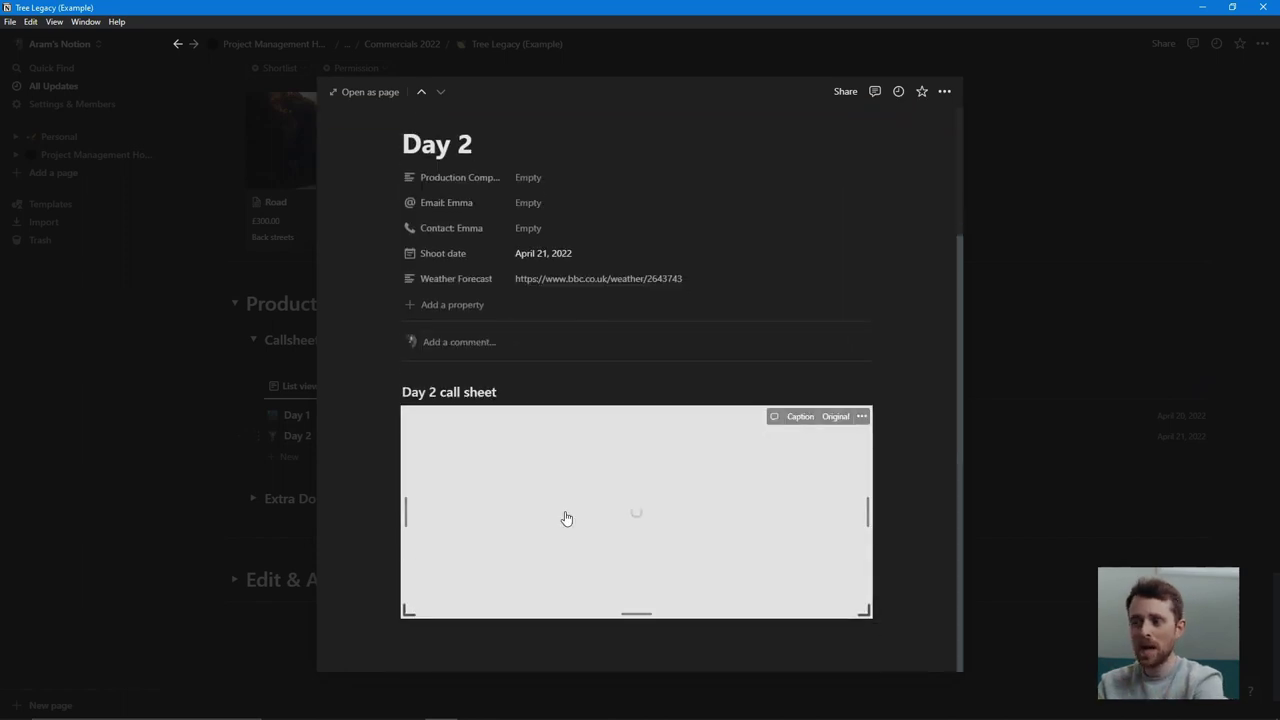
scroll(566, 518, down, 5)
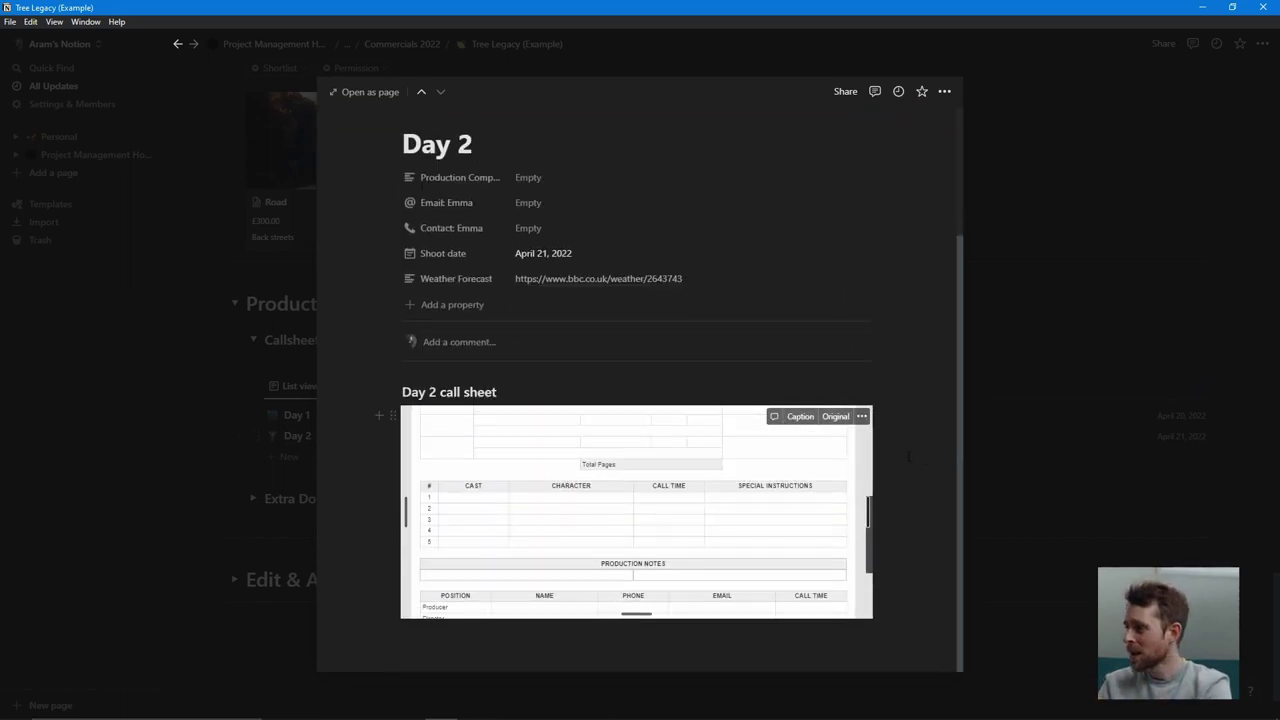
click(999, 462)
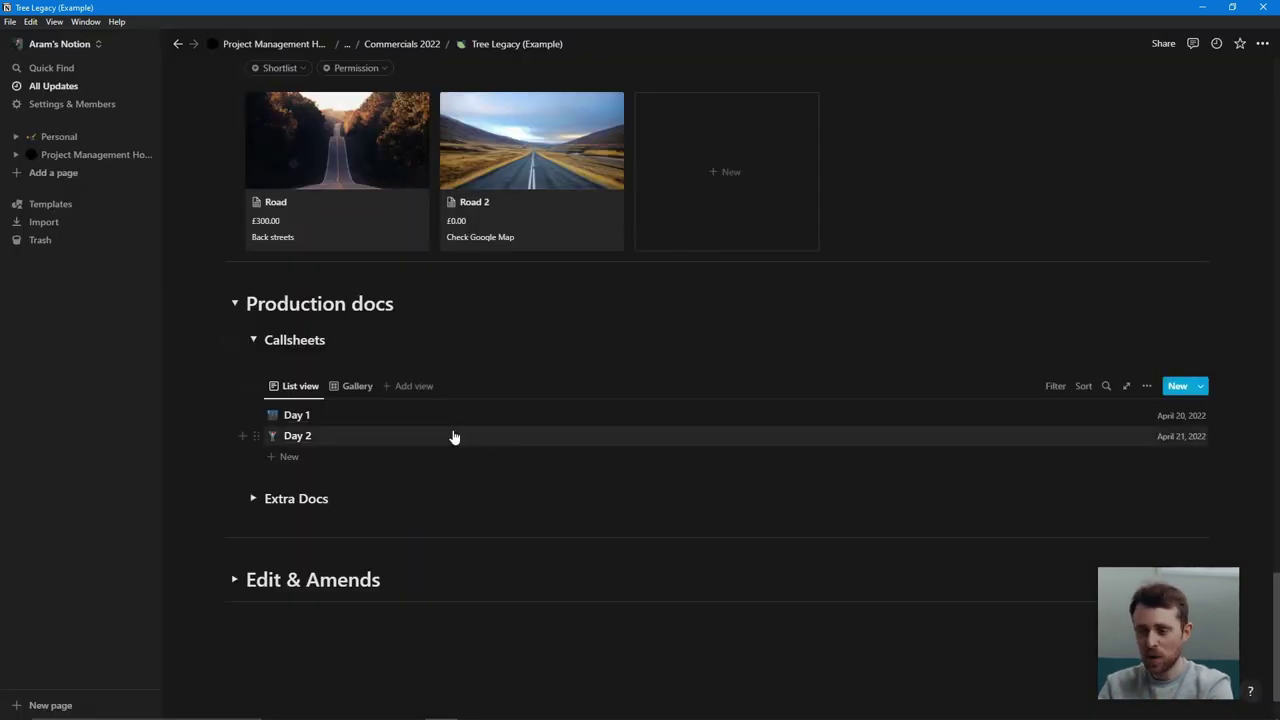
Step: Expand Extra Docs and open its Shot list to view the shots table and the page's export option
click(253, 498)
scroll(258, 500, down, 1)
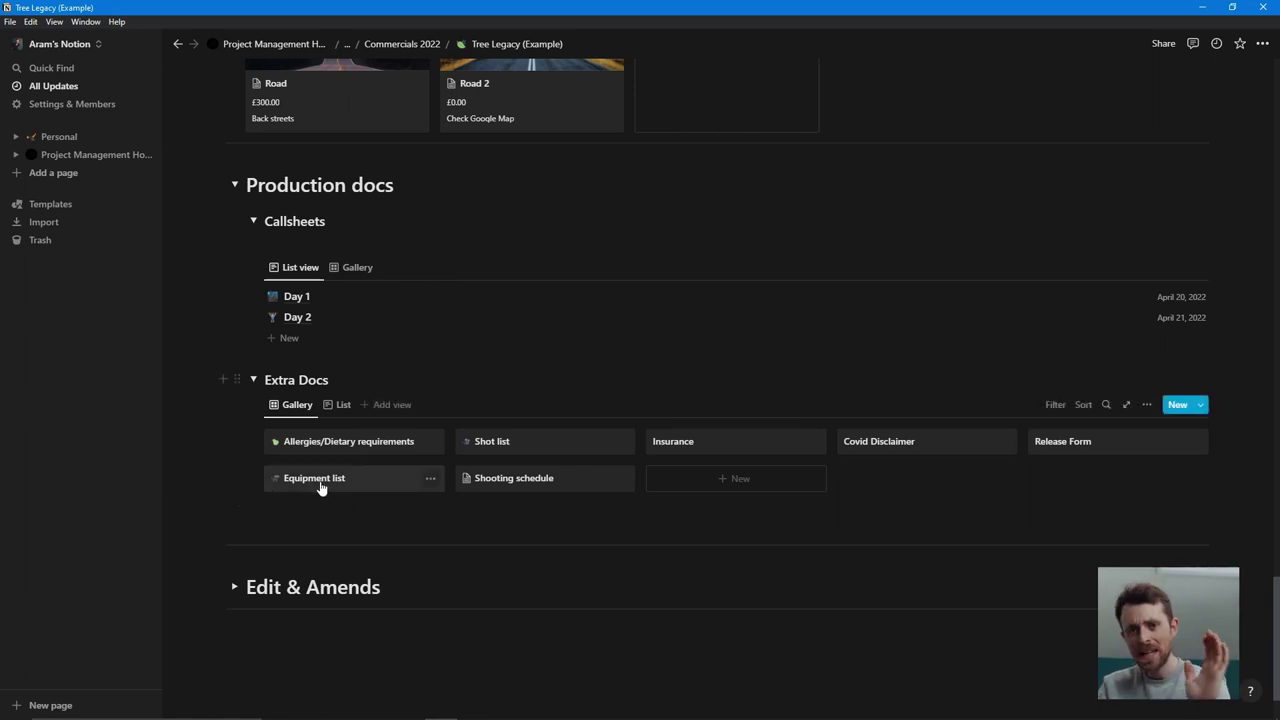
click(517, 449)
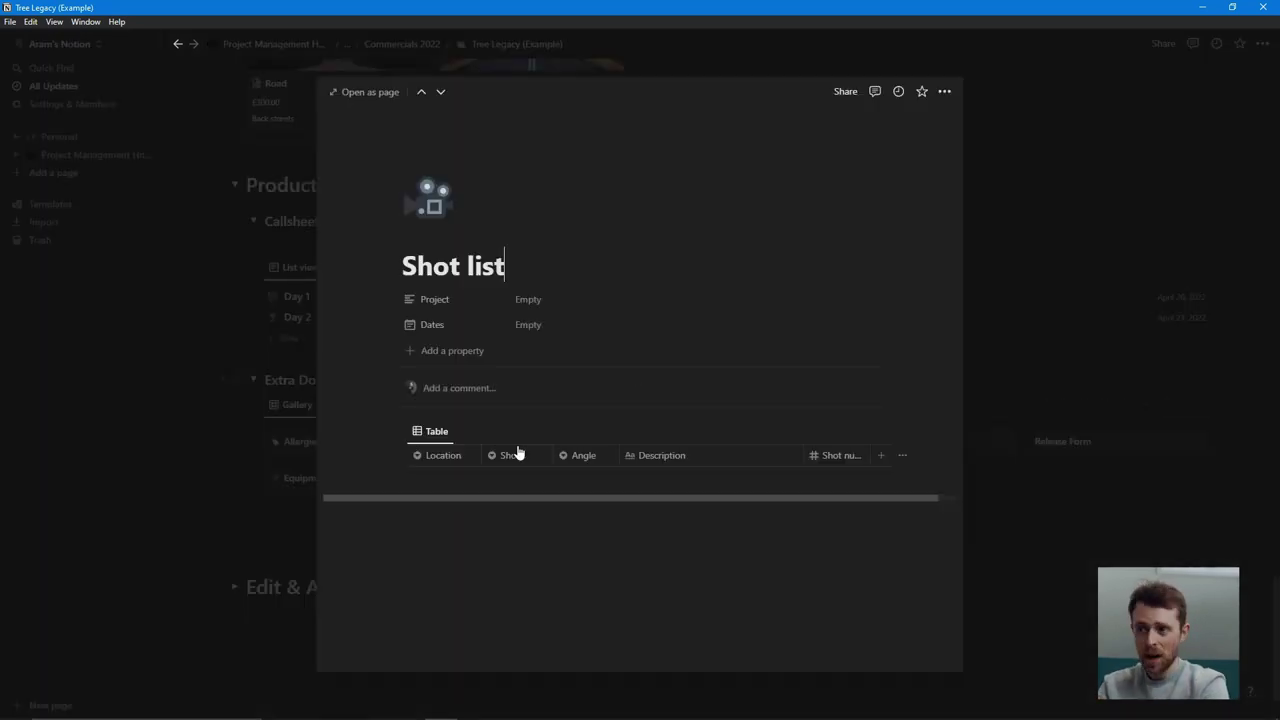
scroll(510, 402, down, 2)
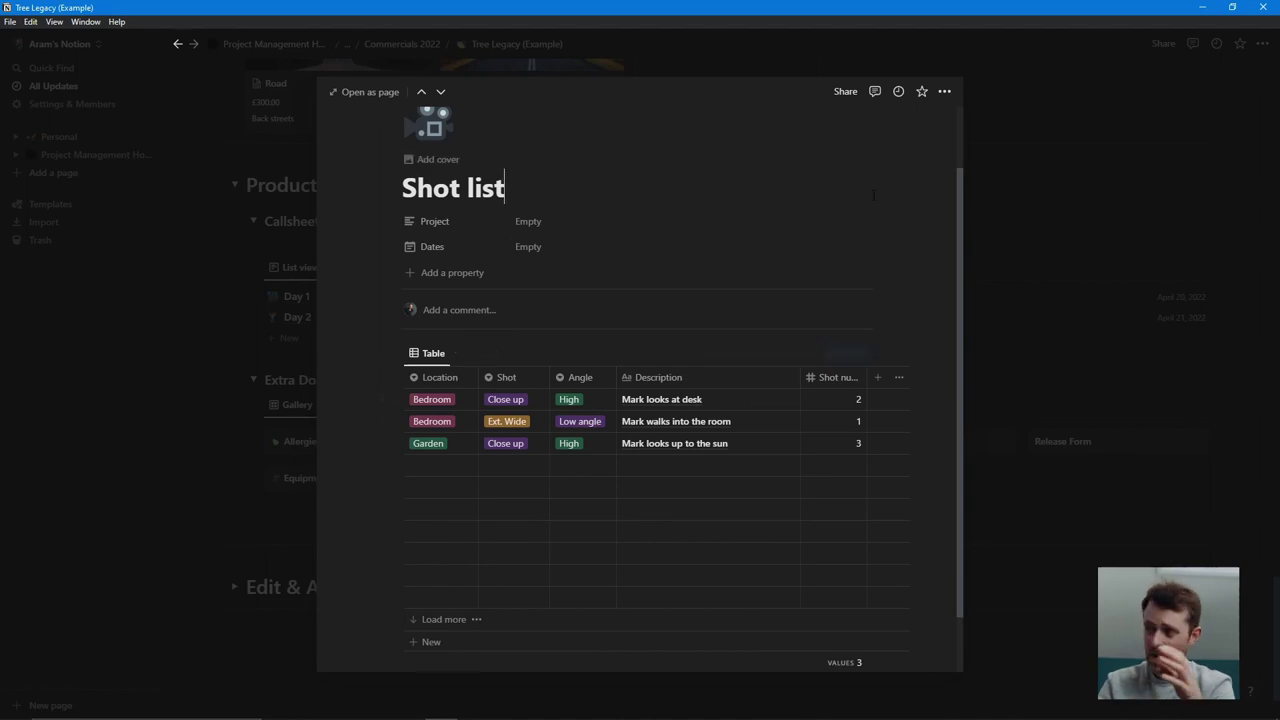
click(944, 91)
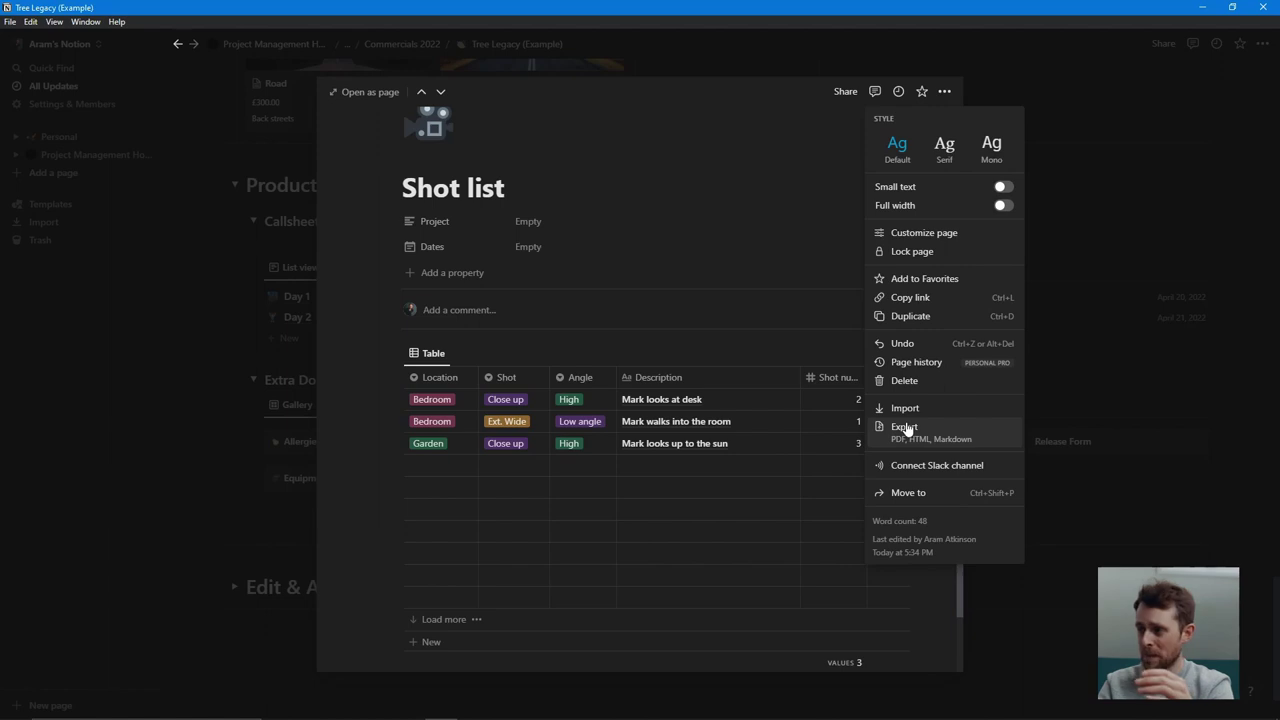
click(745, 298)
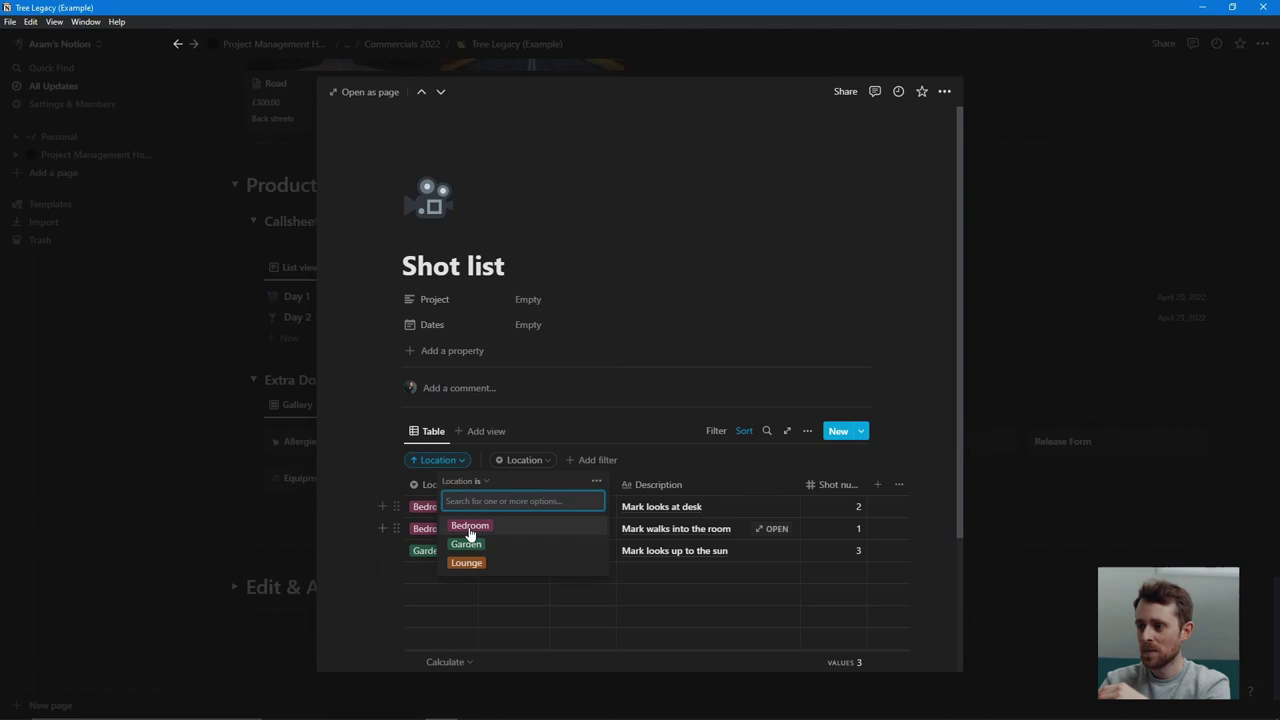
Step: Filter the shot list table to the Bedroom location, and clear that filter again before leaving the page
click(466, 525)
click(325, 498)
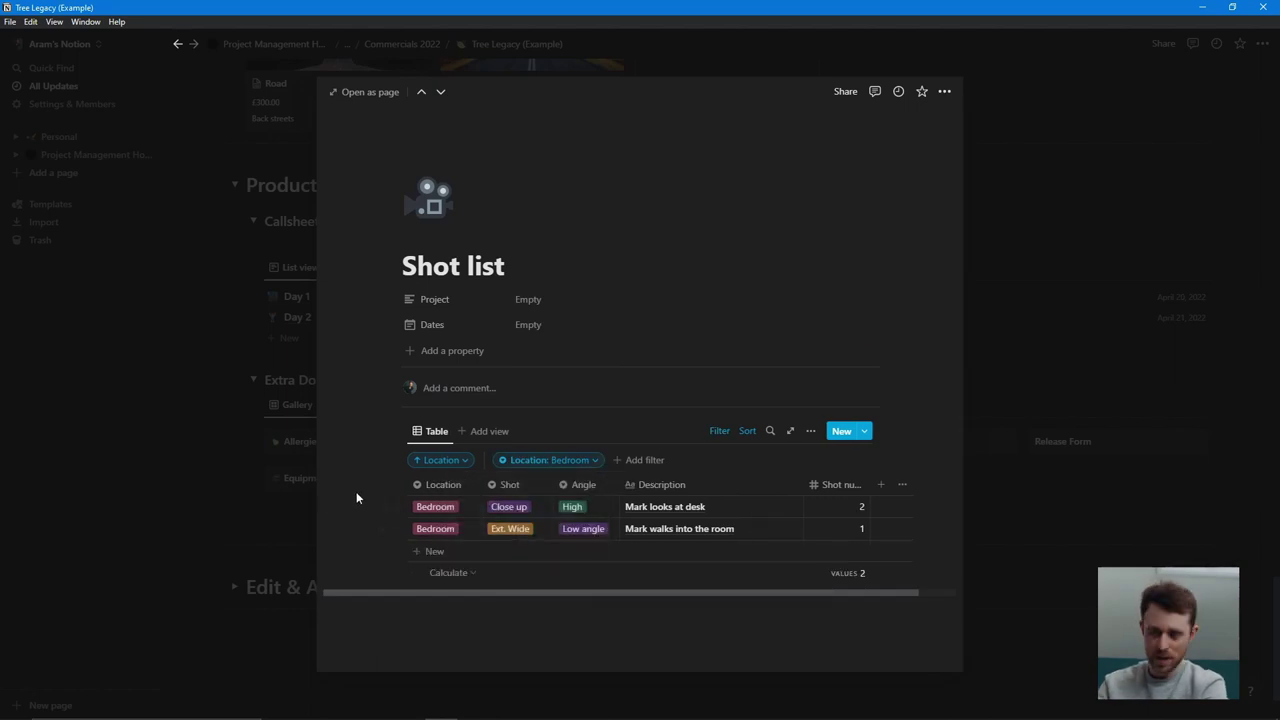
click(592, 461)
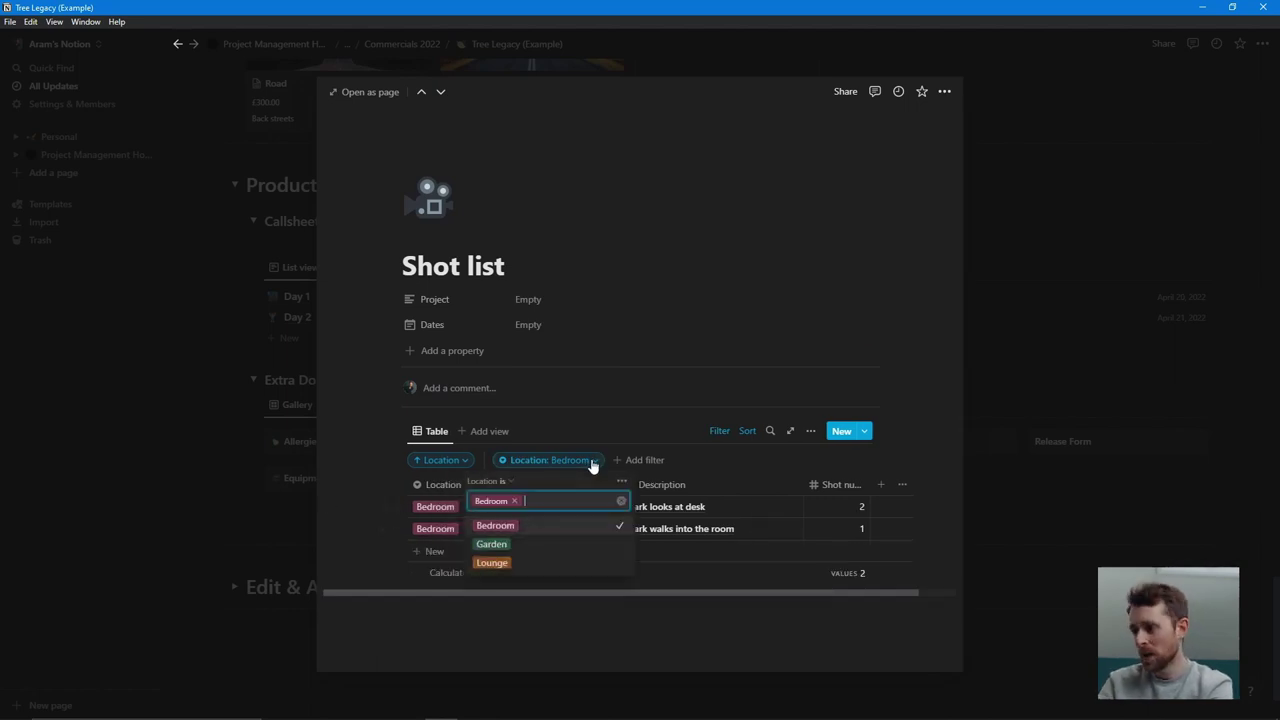
click(620, 501)
click(385, 464)
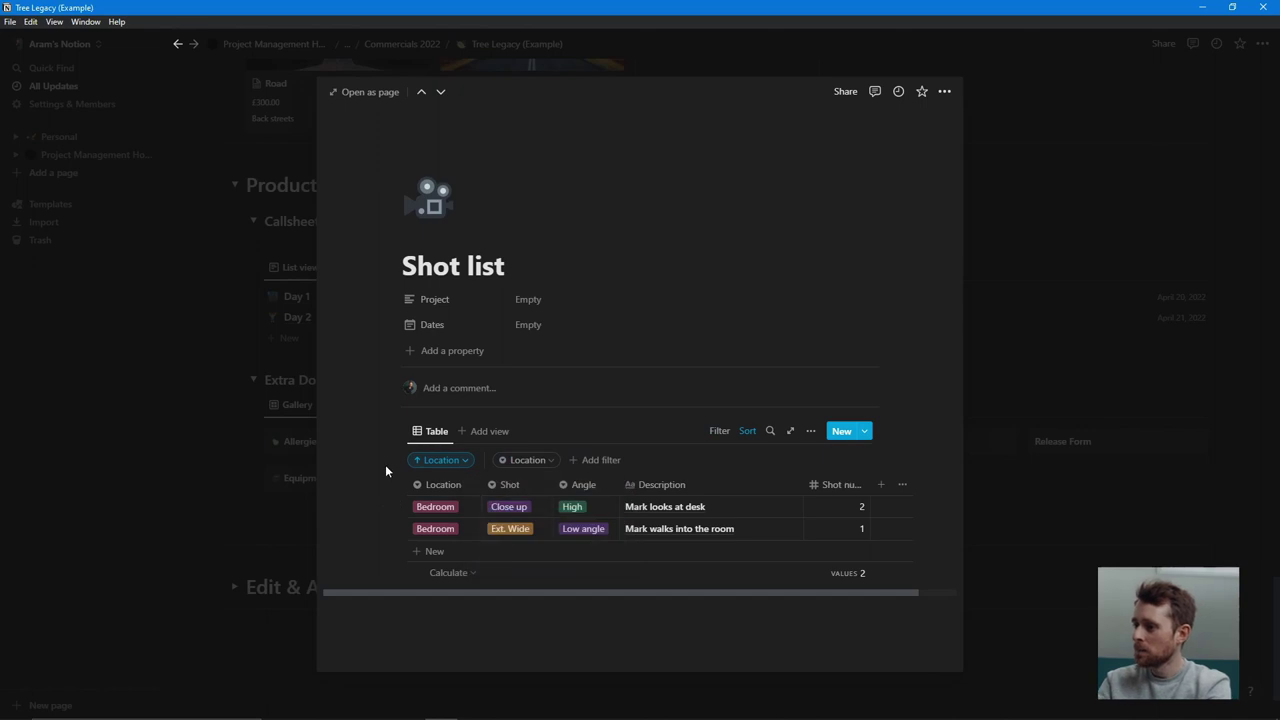
click(1032, 302)
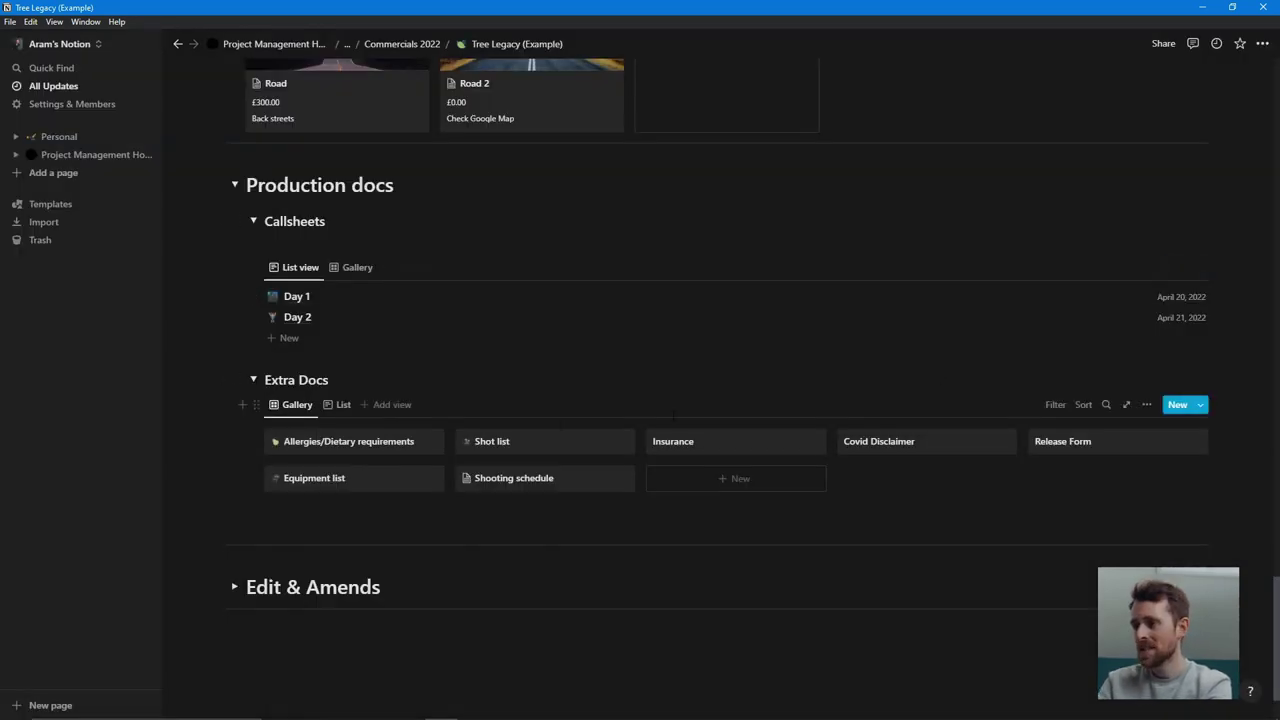
Step: Open the Equipment list in Extra Docs and review its items, quantities, departments, suppliers and notes
click(328, 477)
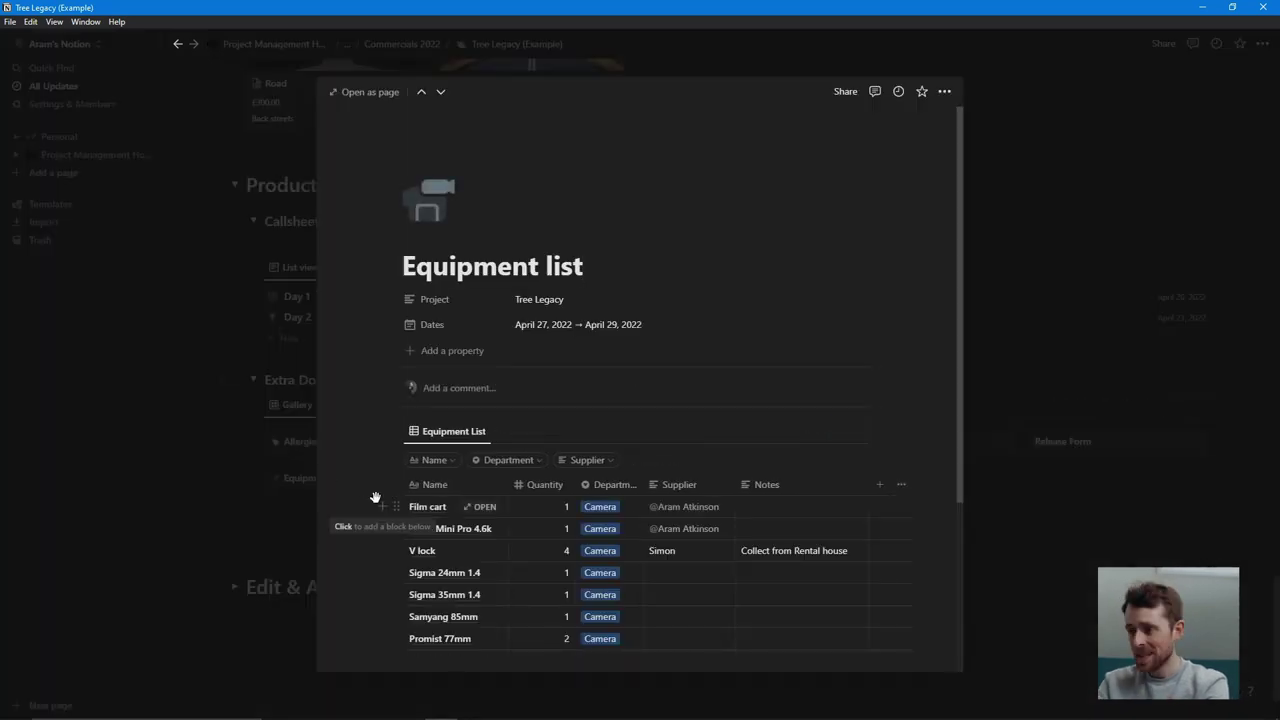
scroll(604, 647, down, 3)
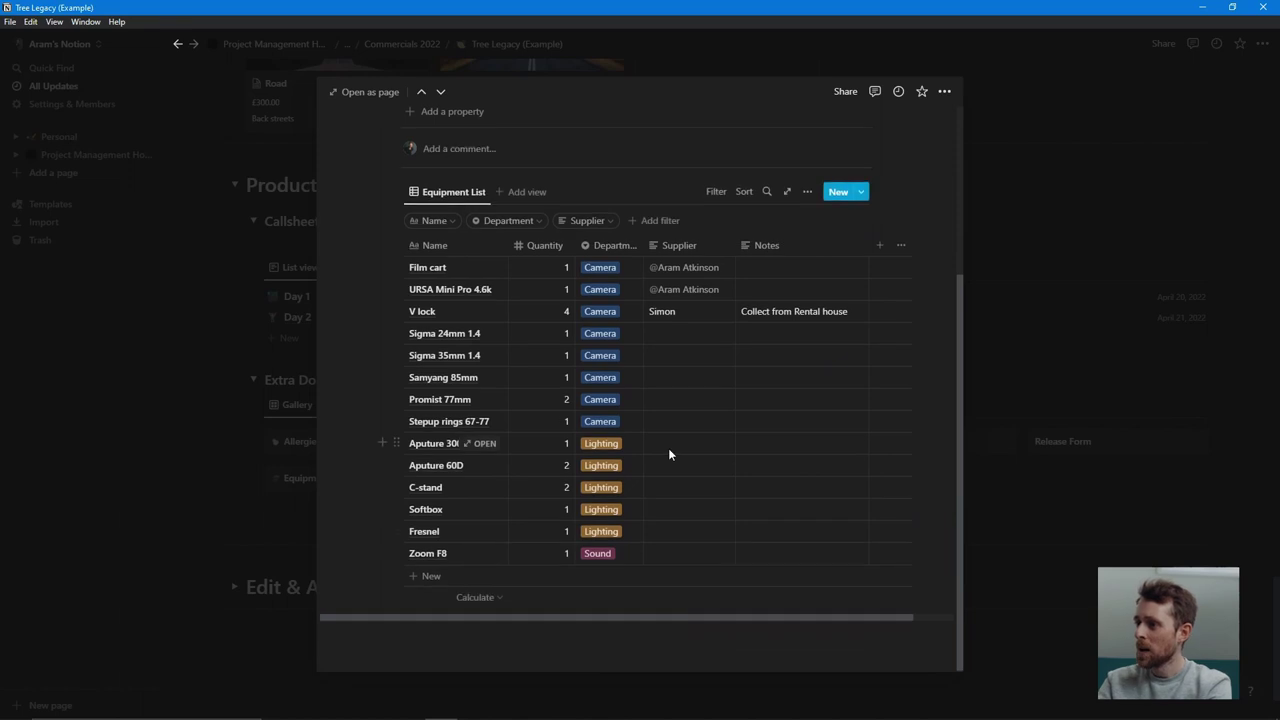
scroll(669, 454, up, 1)
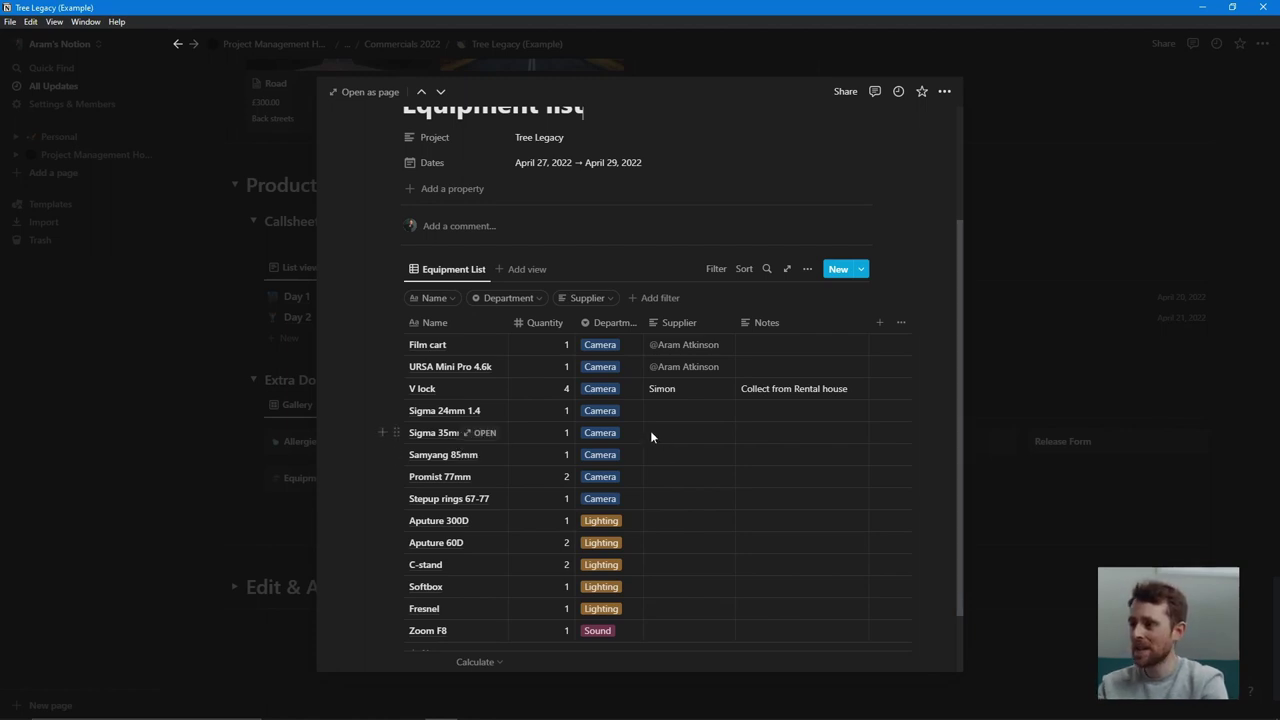
Step: Filter the equipment table by a supplier's first name and clear the filter value again
click(588, 299)
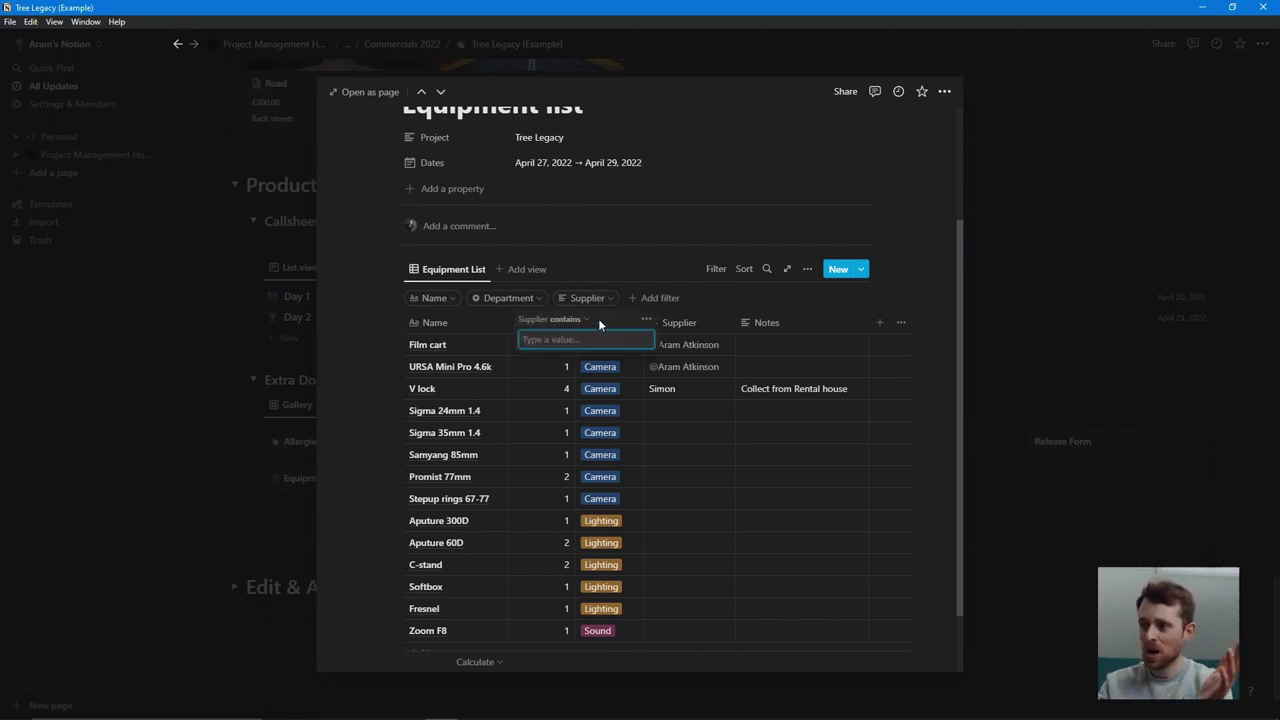
text(simon)
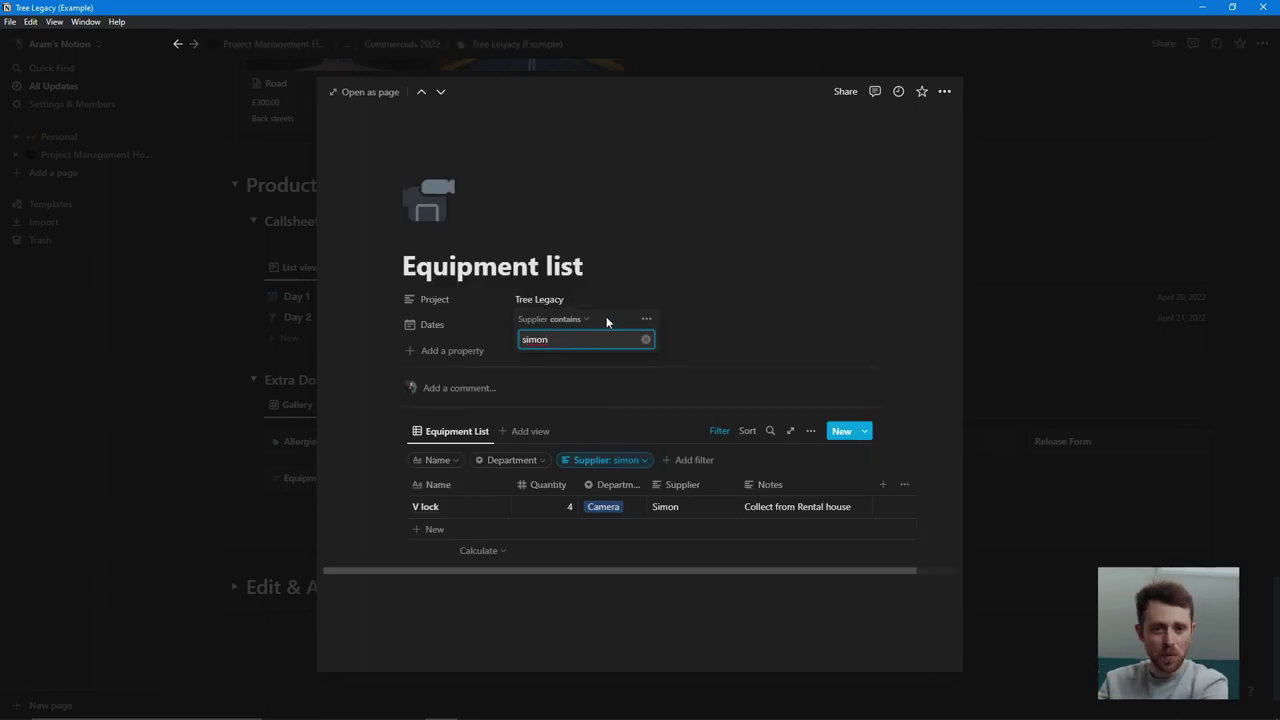
key(BackSpace)
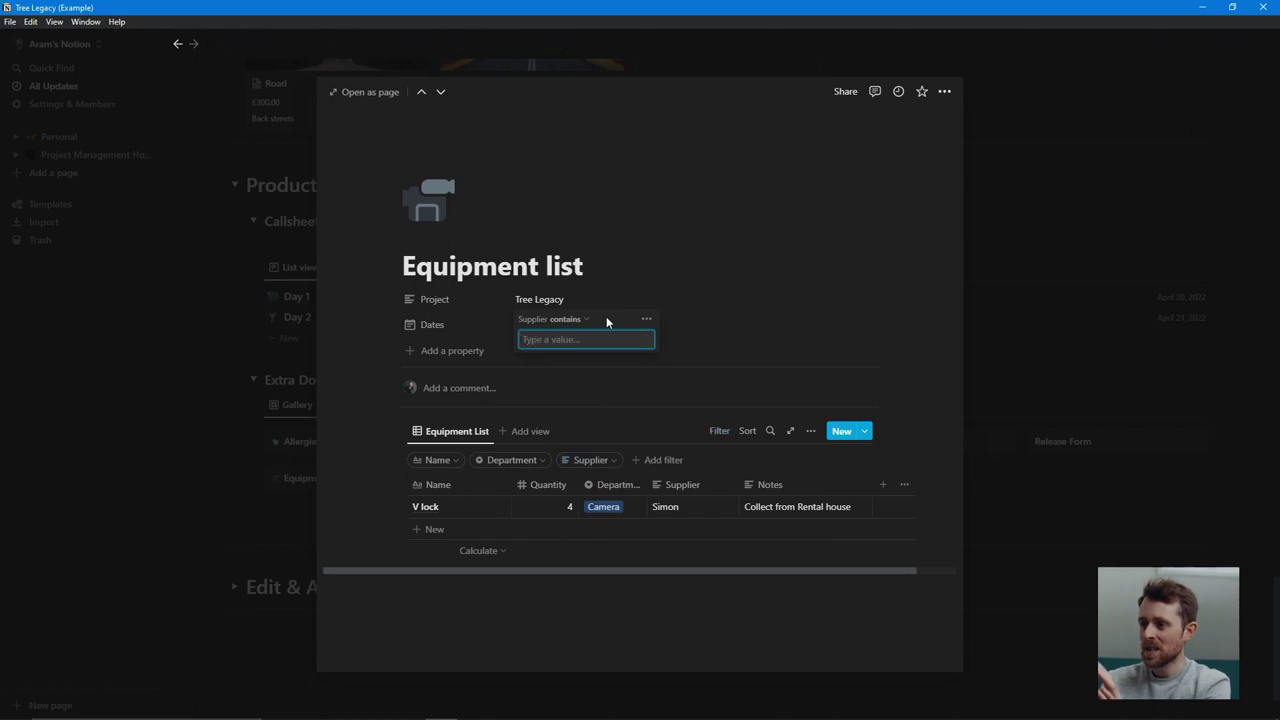
Step: Dismiss the supplier filter, review the unfiltered equipment list, and open the Allergies/Dietary requirements doc in Extra Docs
click(368, 426)
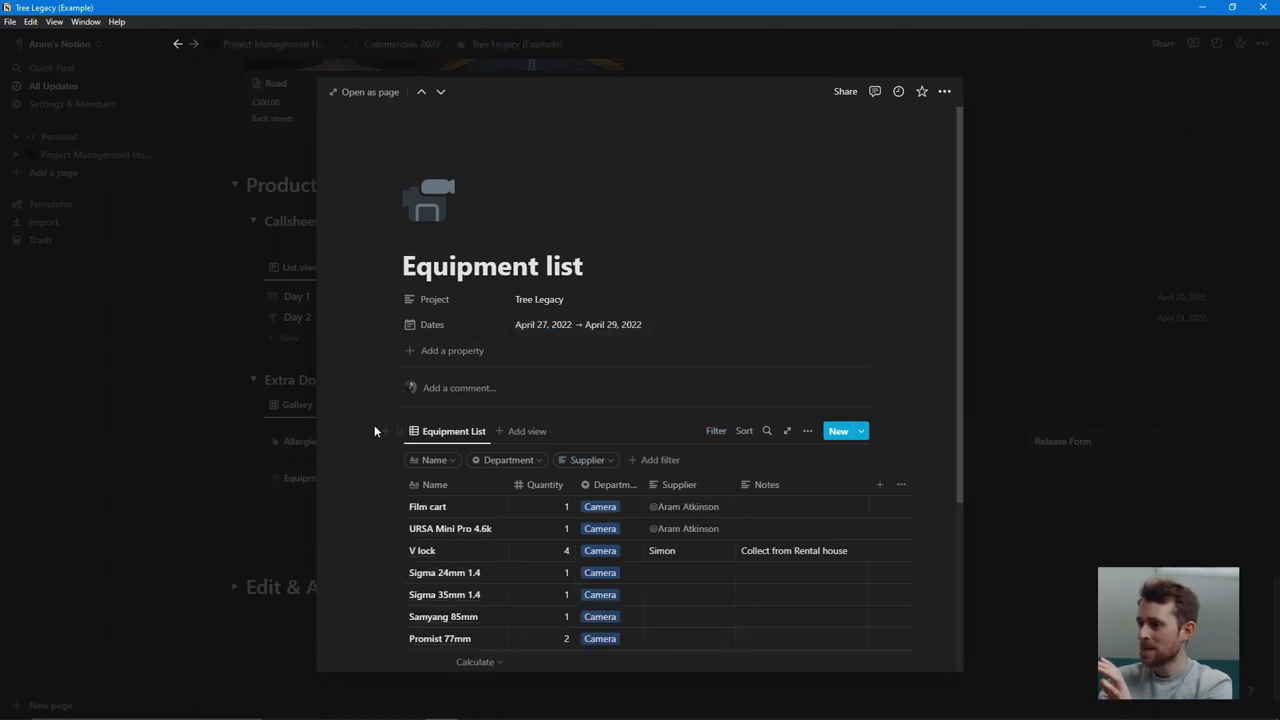
scroll(776, 370, down, 3)
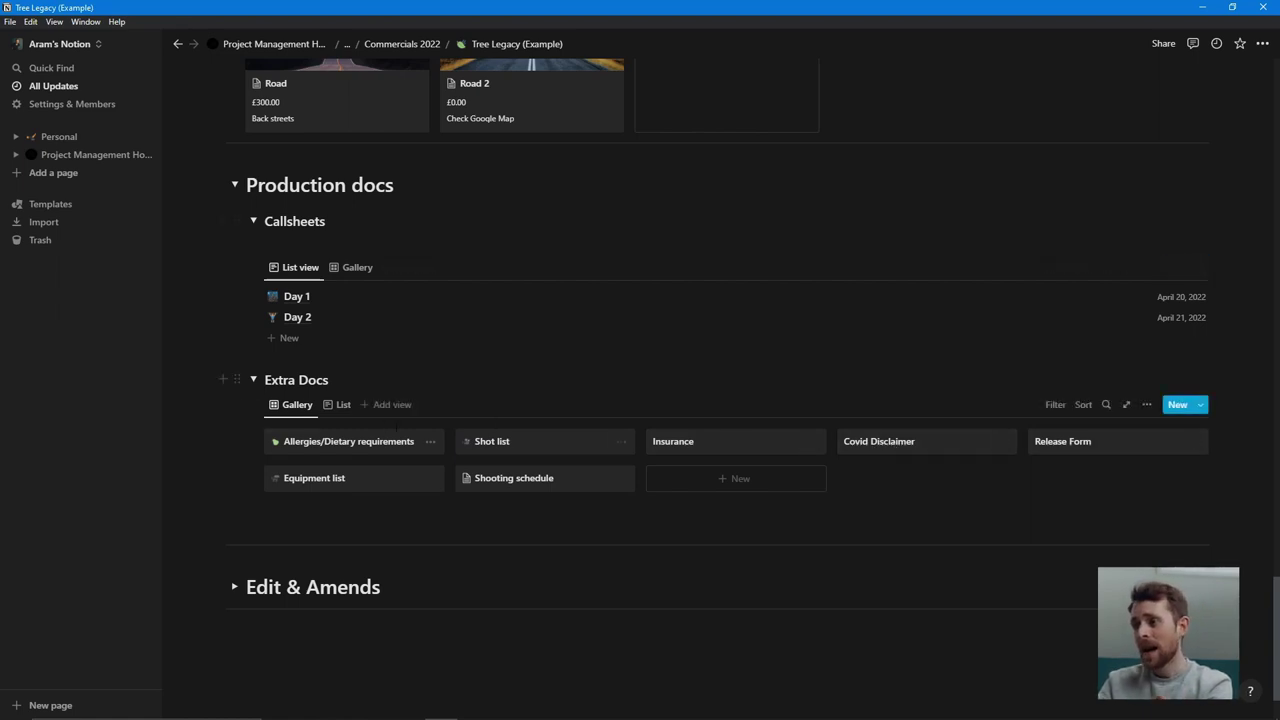
click(367, 446)
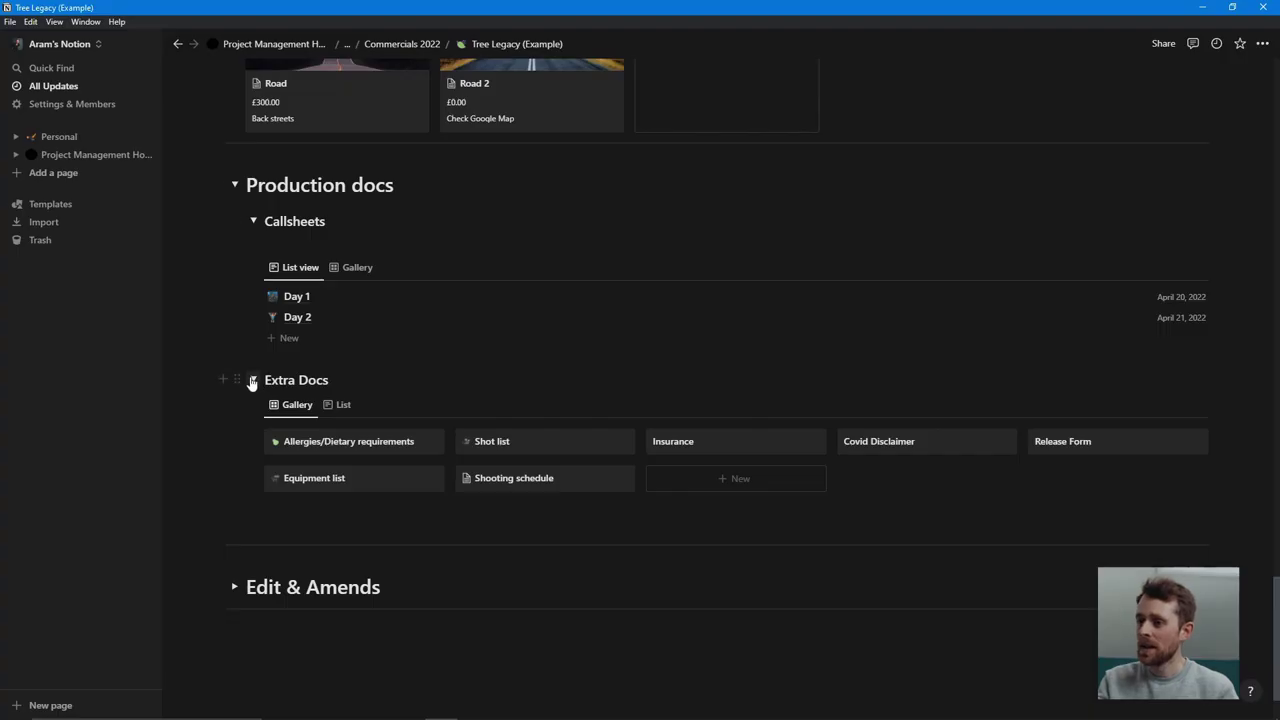
Step: Expand the Edit & Amends section and show the available Ratios and Length options in its delivery table
scroll(251, 383, down, 1)
click(235, 487)
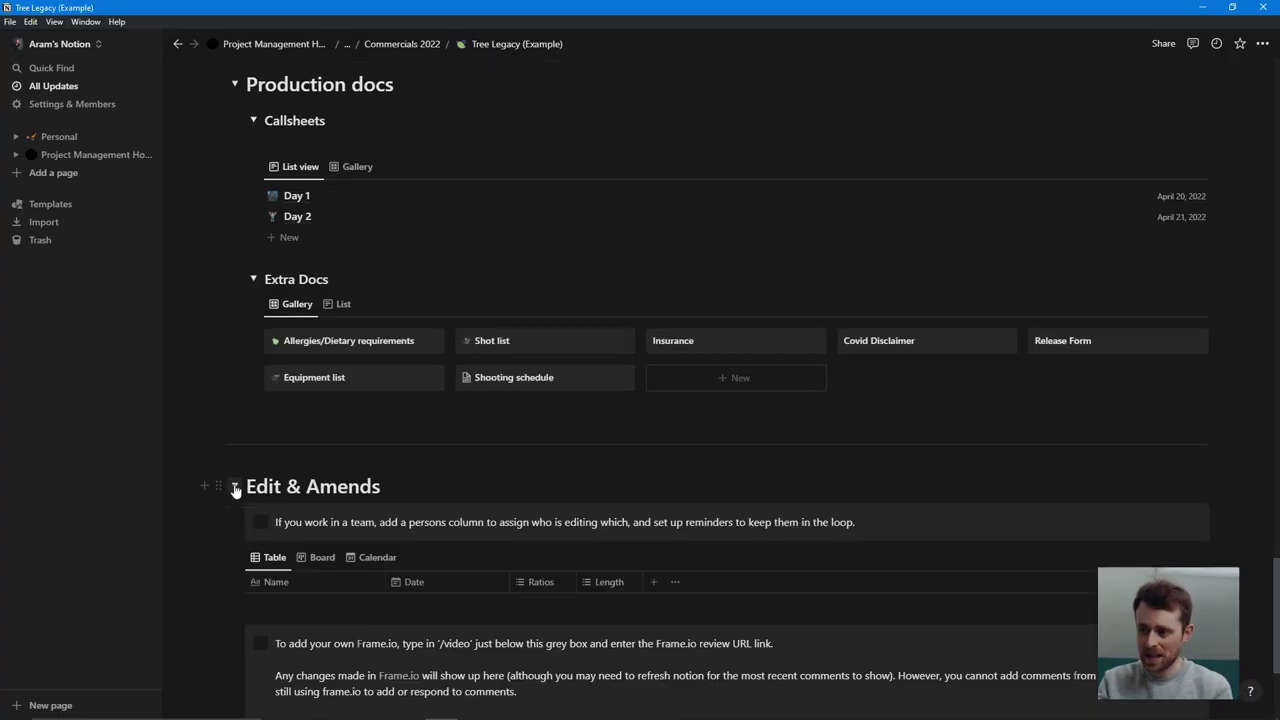
scroll(235, 487, down, 3)
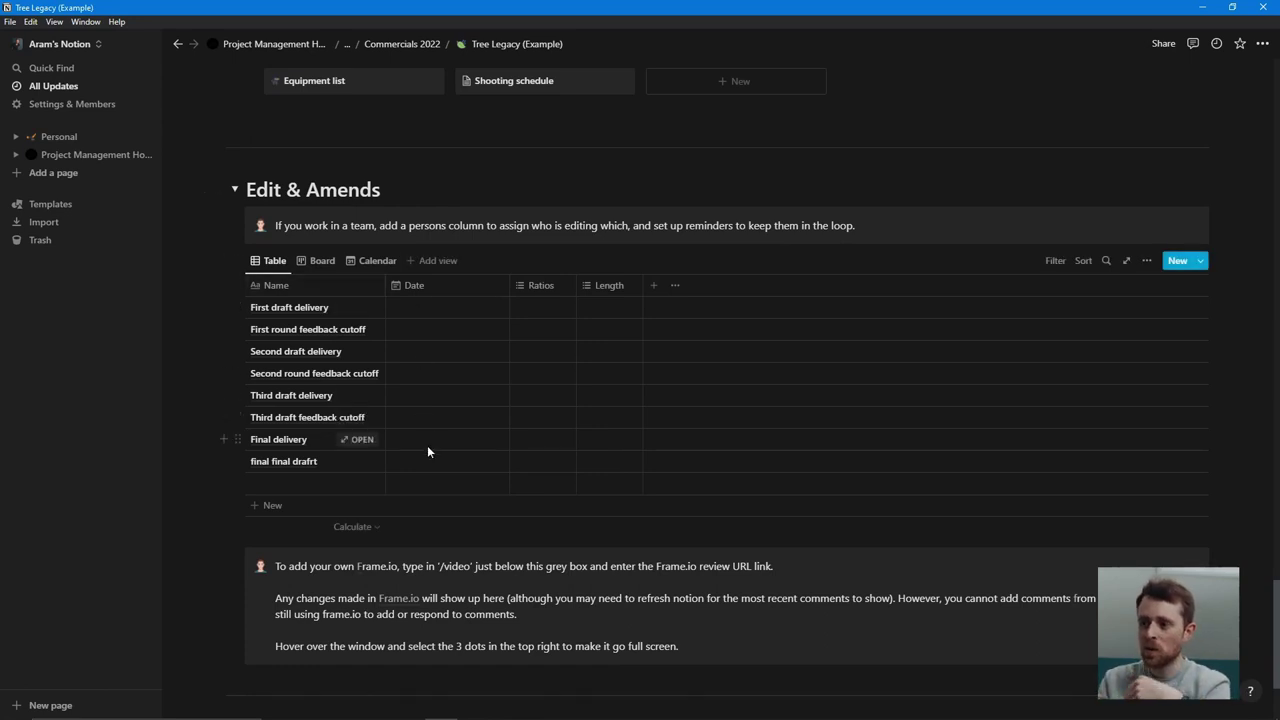
click(537, 312)
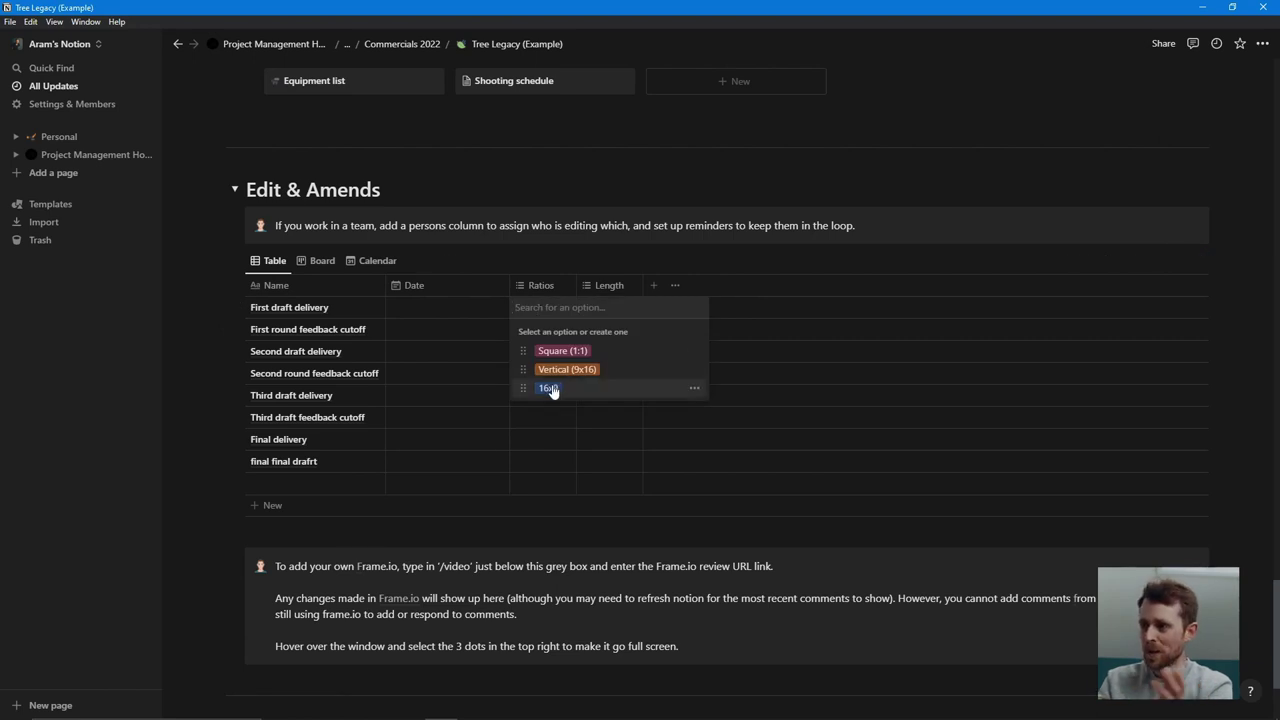
click(608, 425)
click(608, 425)
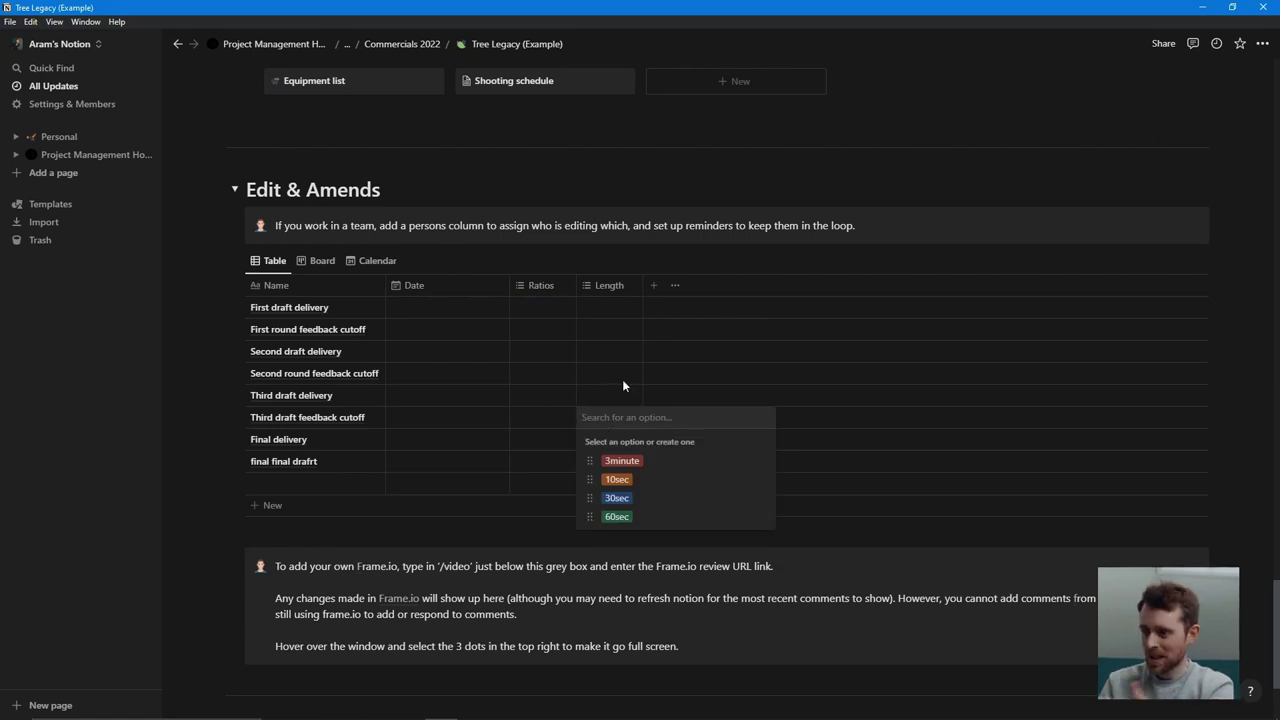
Step: Show the date picker and its reminder options for First draft delivery, and close it without setting a date
click(454, 351)
click(443, 315)
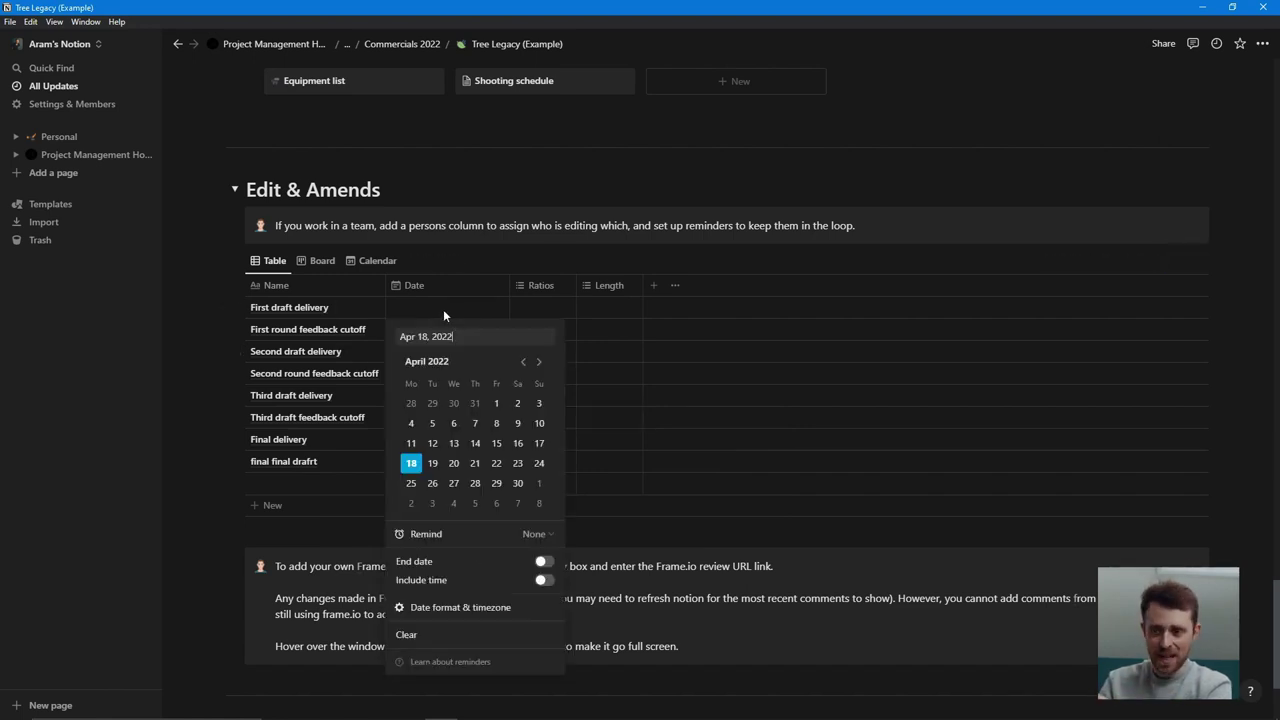
click(523, 539)
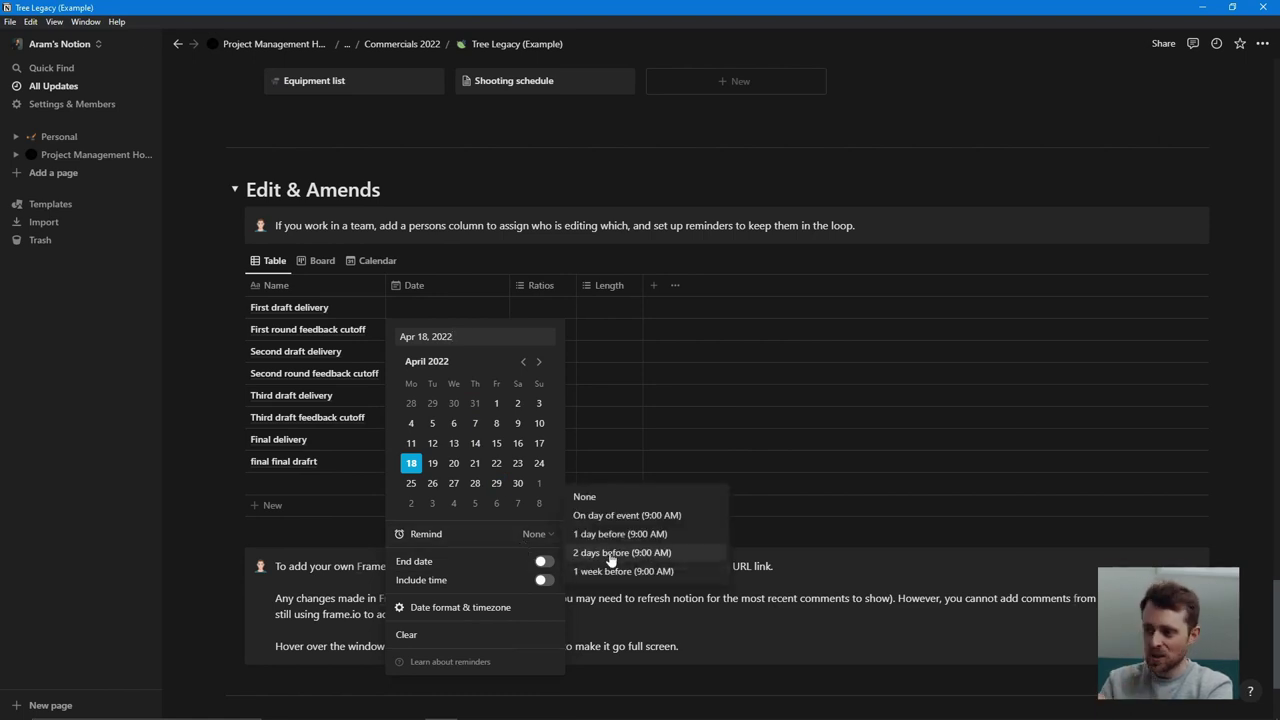
key(Escape)
key(Escape)
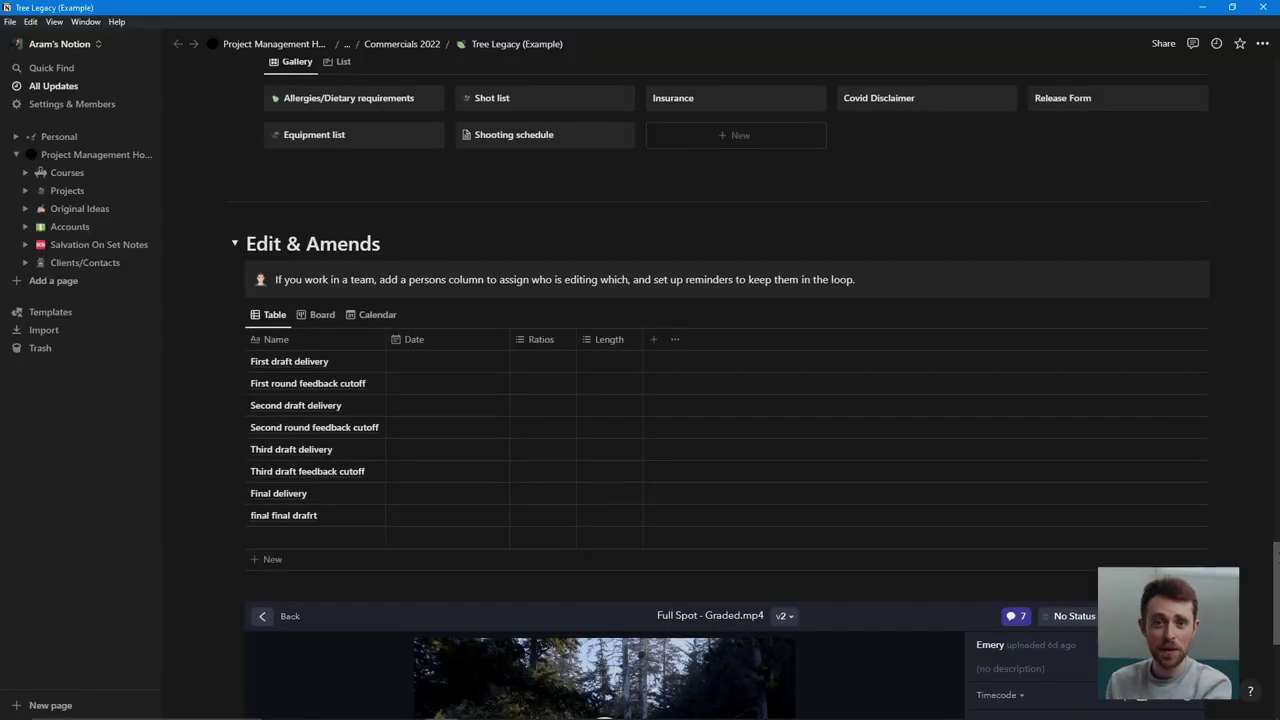
Step: View the Frame.io review video embedded below the delivery table, enlarge it to full screen and close the enlarged view
scroll(720, 400, down, 4)
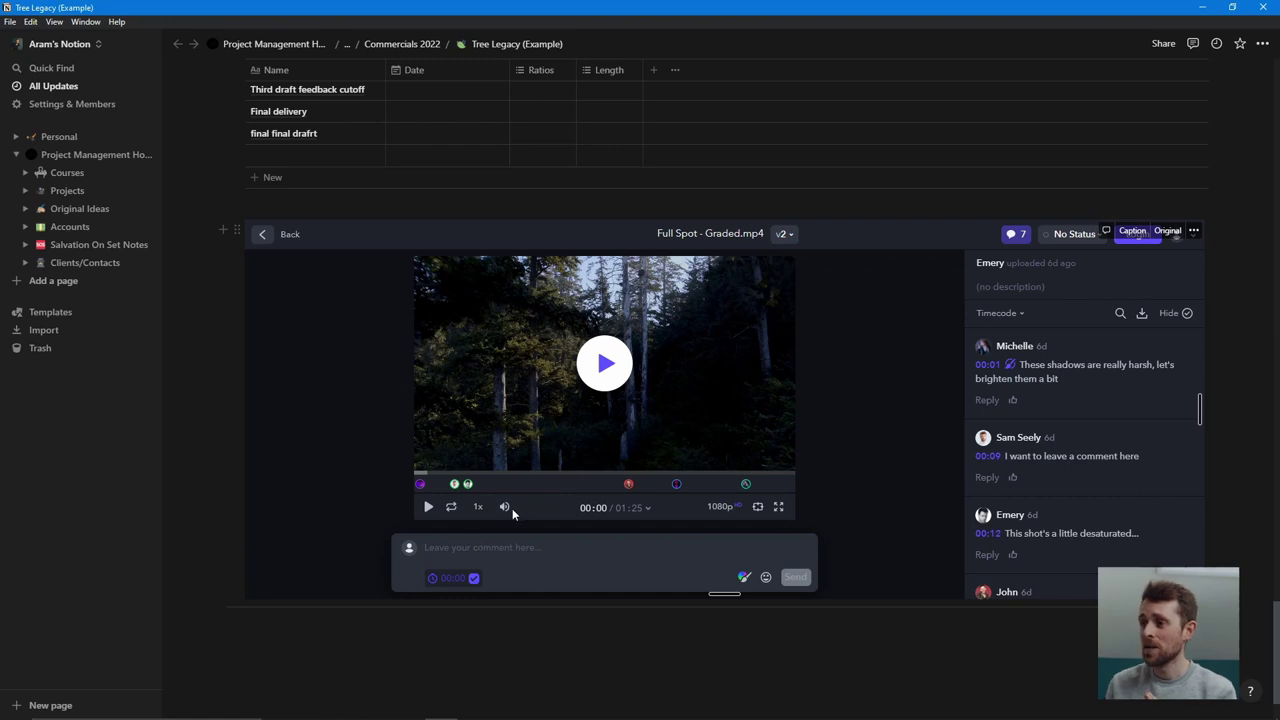
click(1193, 231)
click(1160, 361)
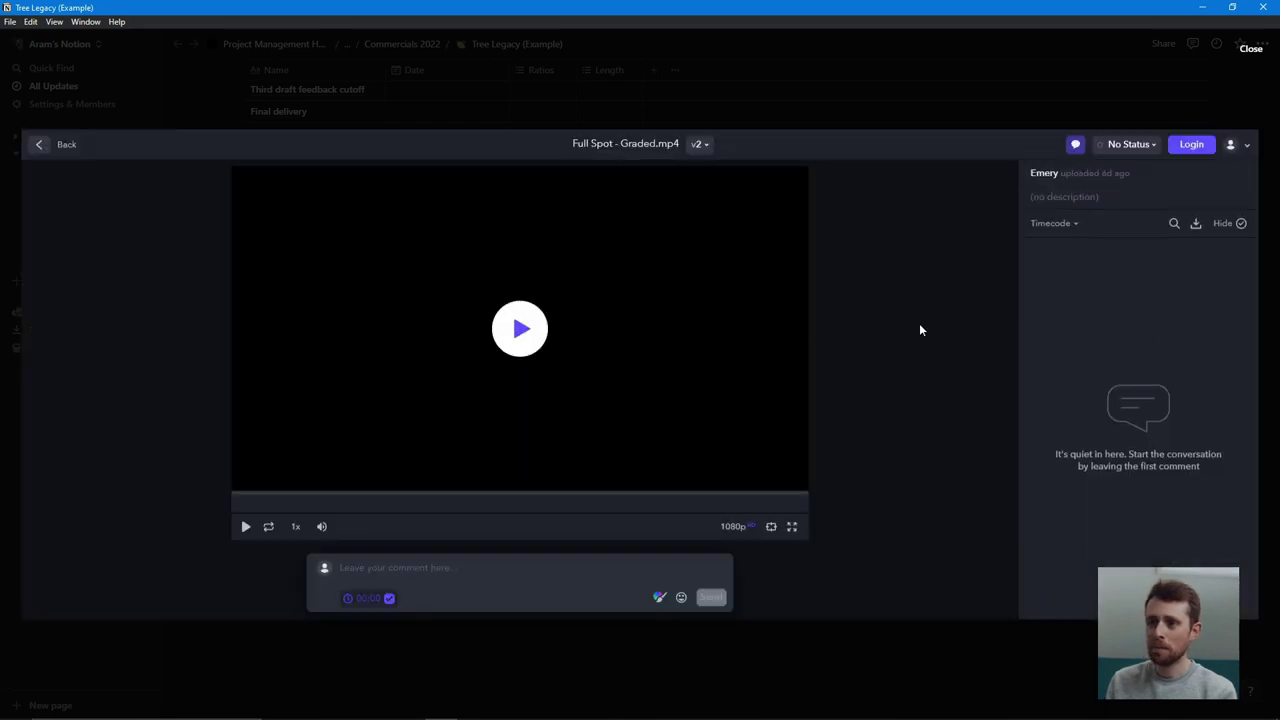
click(621, 105)
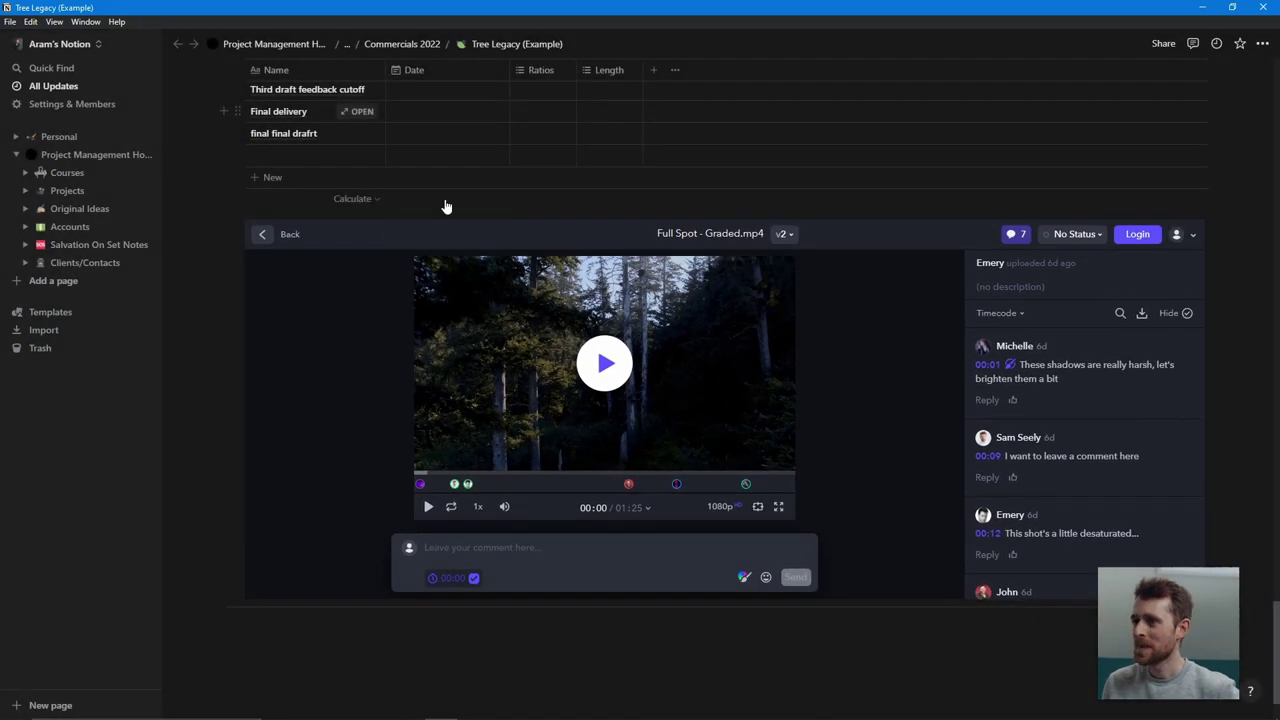
Step: Return to Project Management Home, open Courses, and review the courses table on the Skillshare page
click(410, 44)
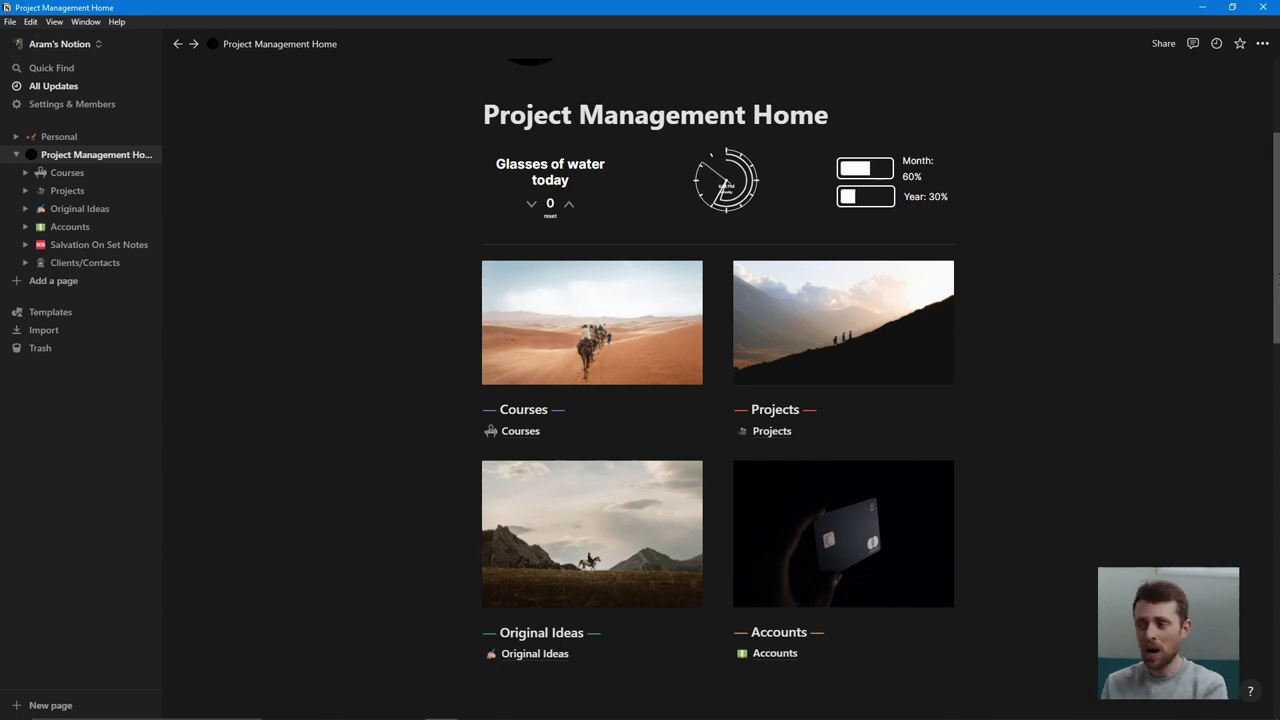
scroll(540, 300, down, 2)
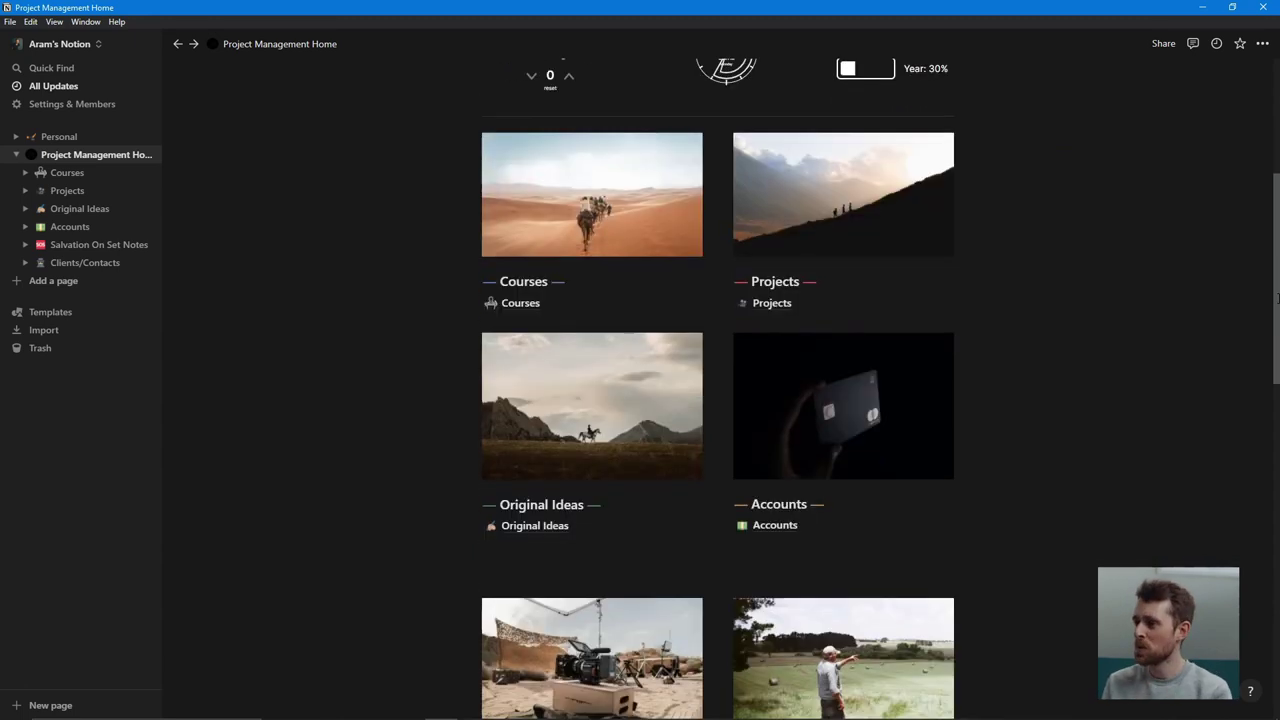
click(541, 303)
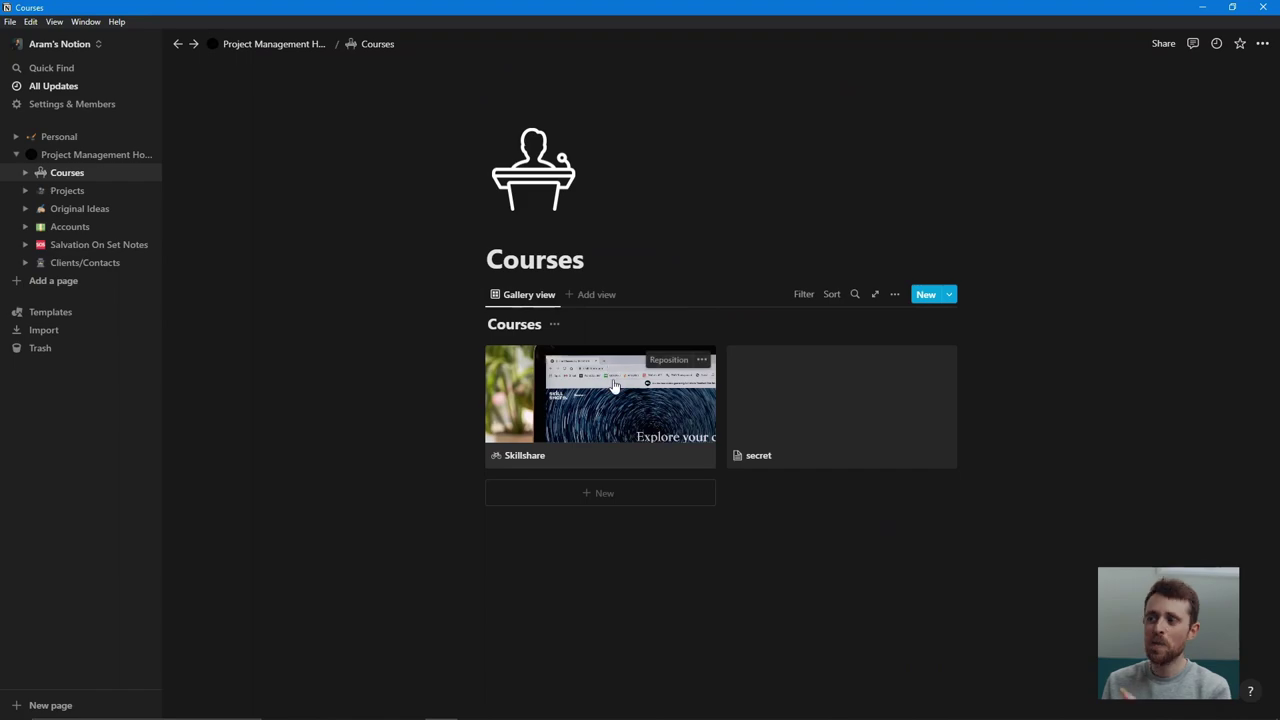
click(582, 385)
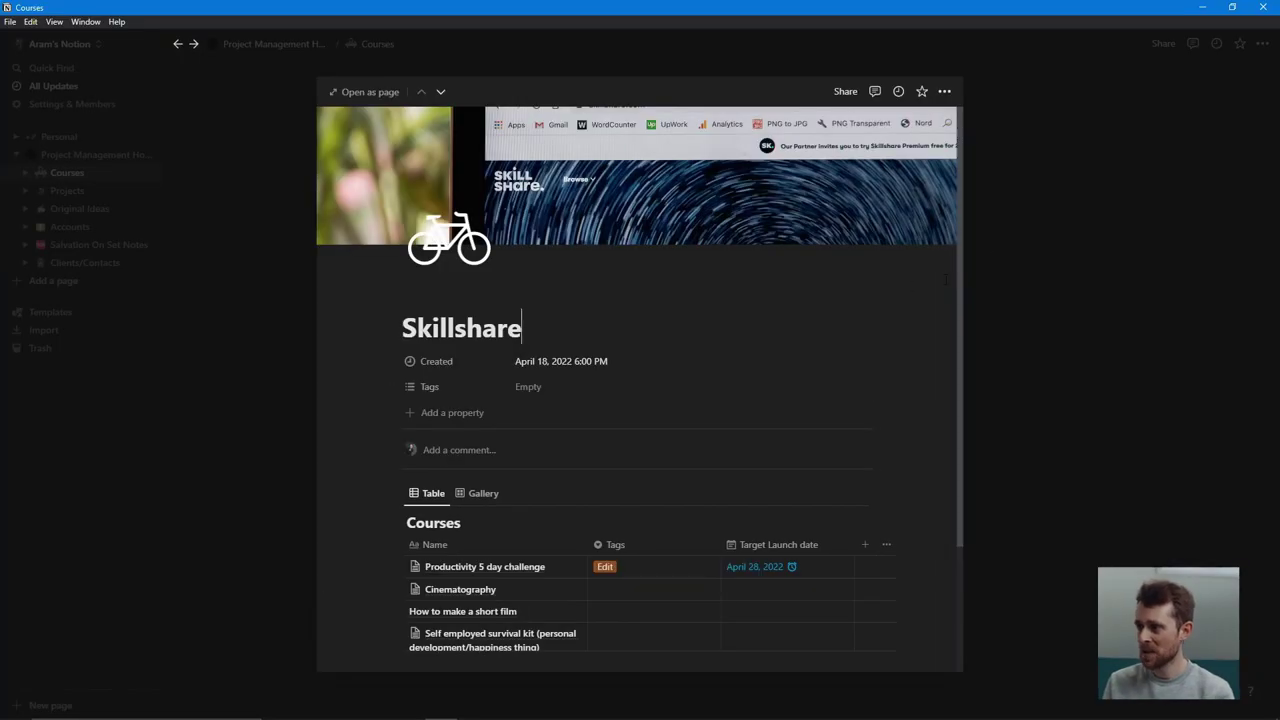
drag(957, 280, 968, 420)
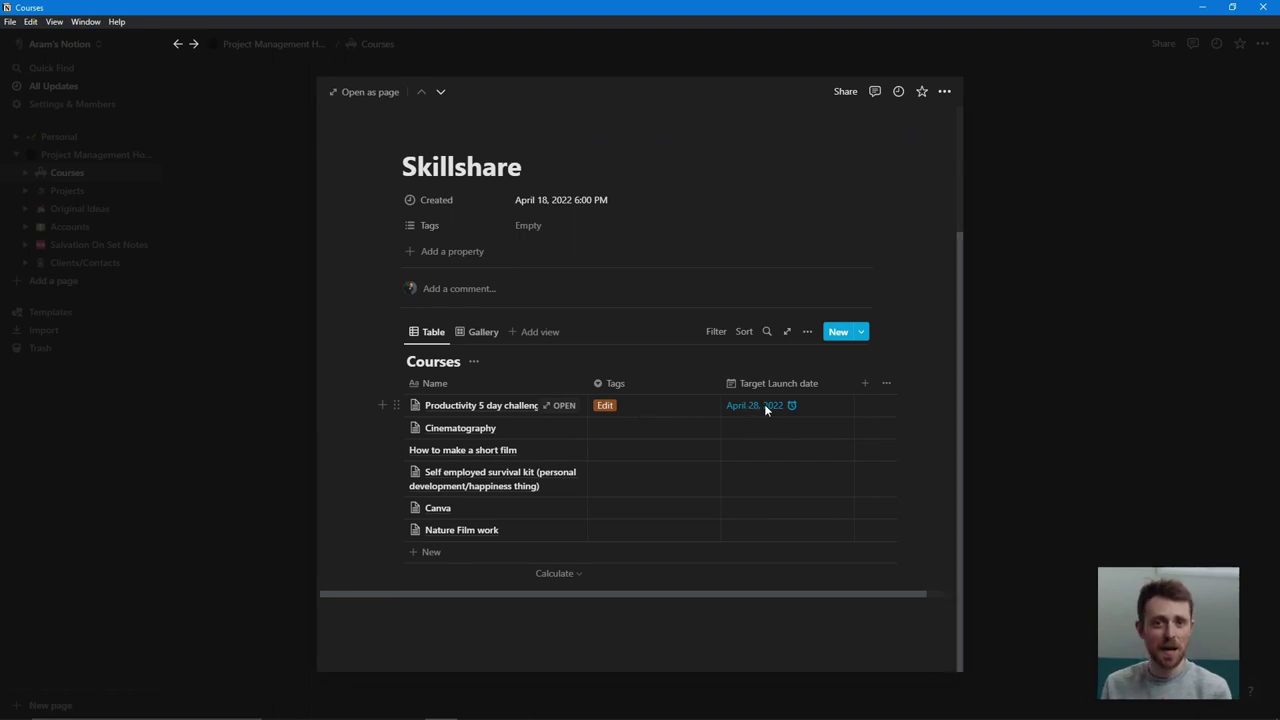
Step: Open the Nature Film work course to view its lesson outline and key takeaways, and return to Project Management Home
scroll(553, 417, up, 1)
click(558, 576)
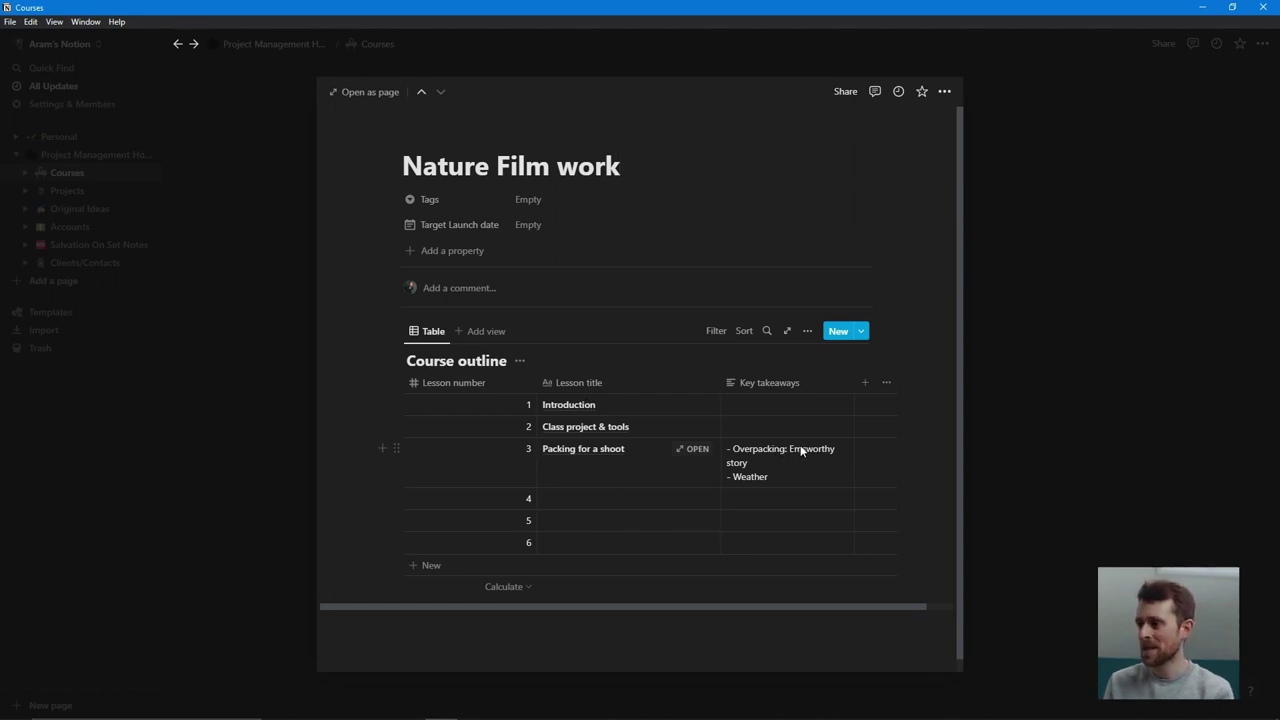
click(1031, 405)
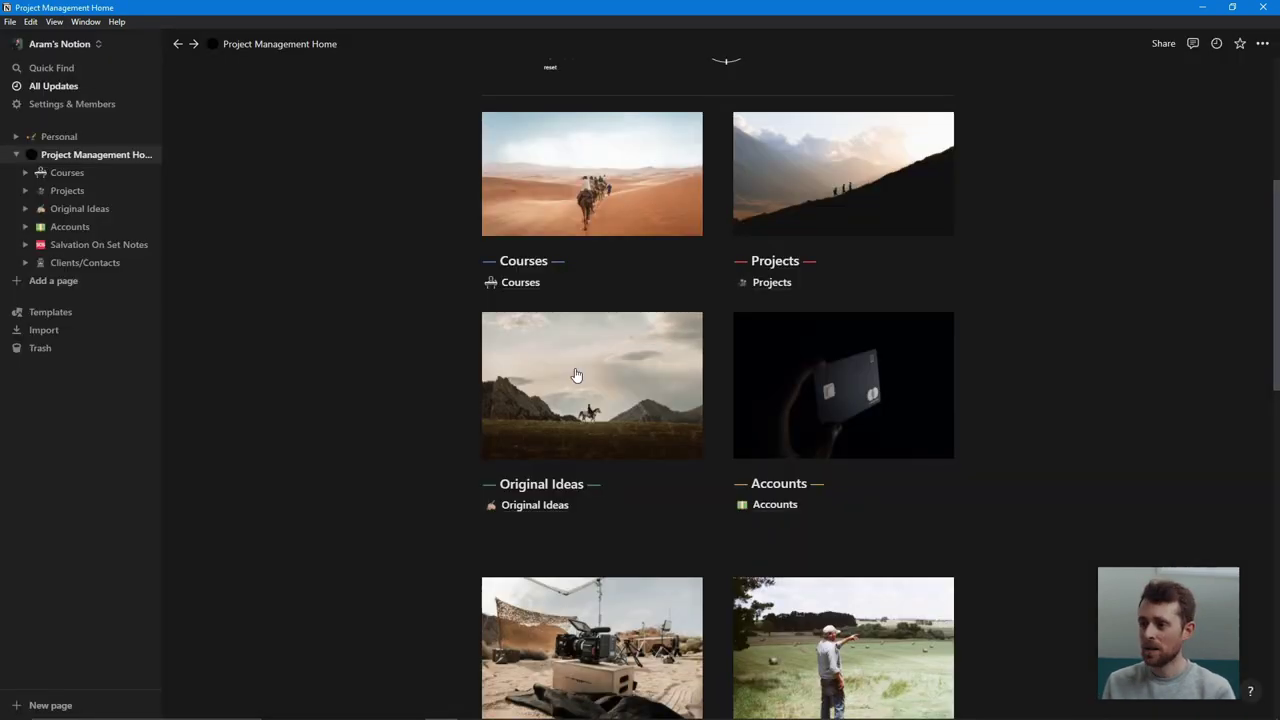
Step: Open the YouTube videos page in Original Ideas and review its posted-video counter, key dates and YouTube Ideas board
click(527, 506)
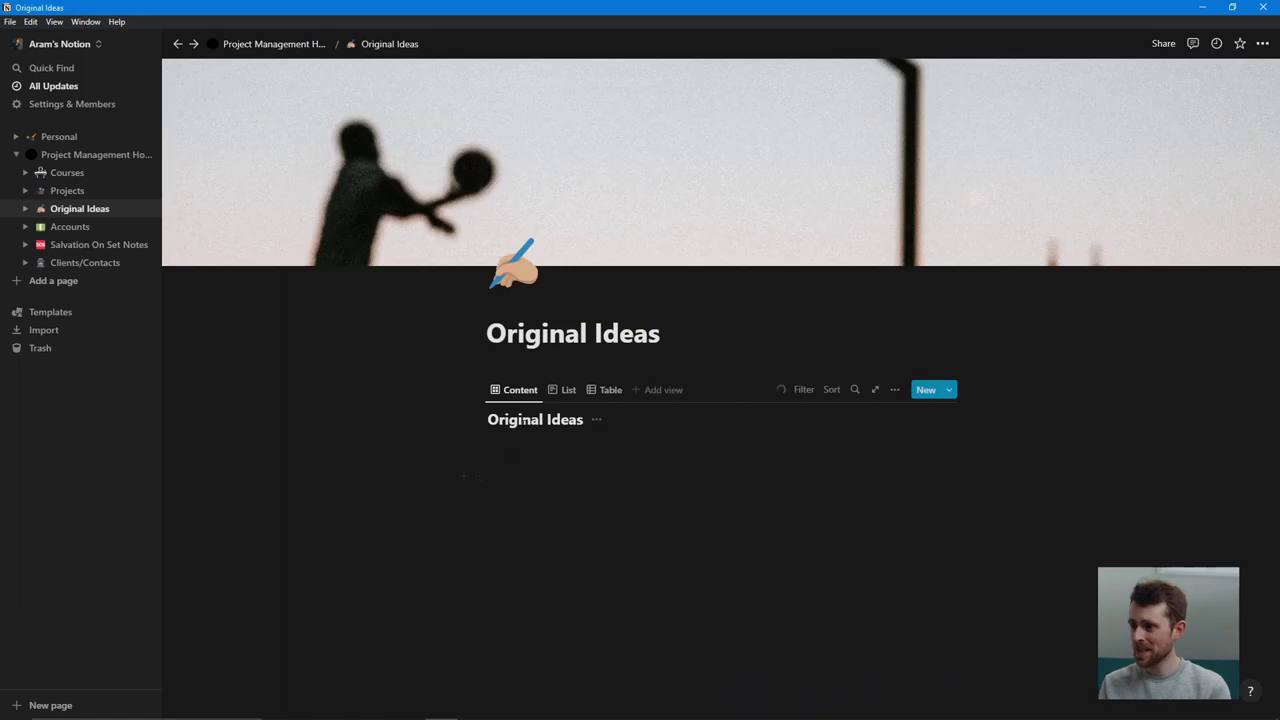
scroll(567, 271, down, 3)
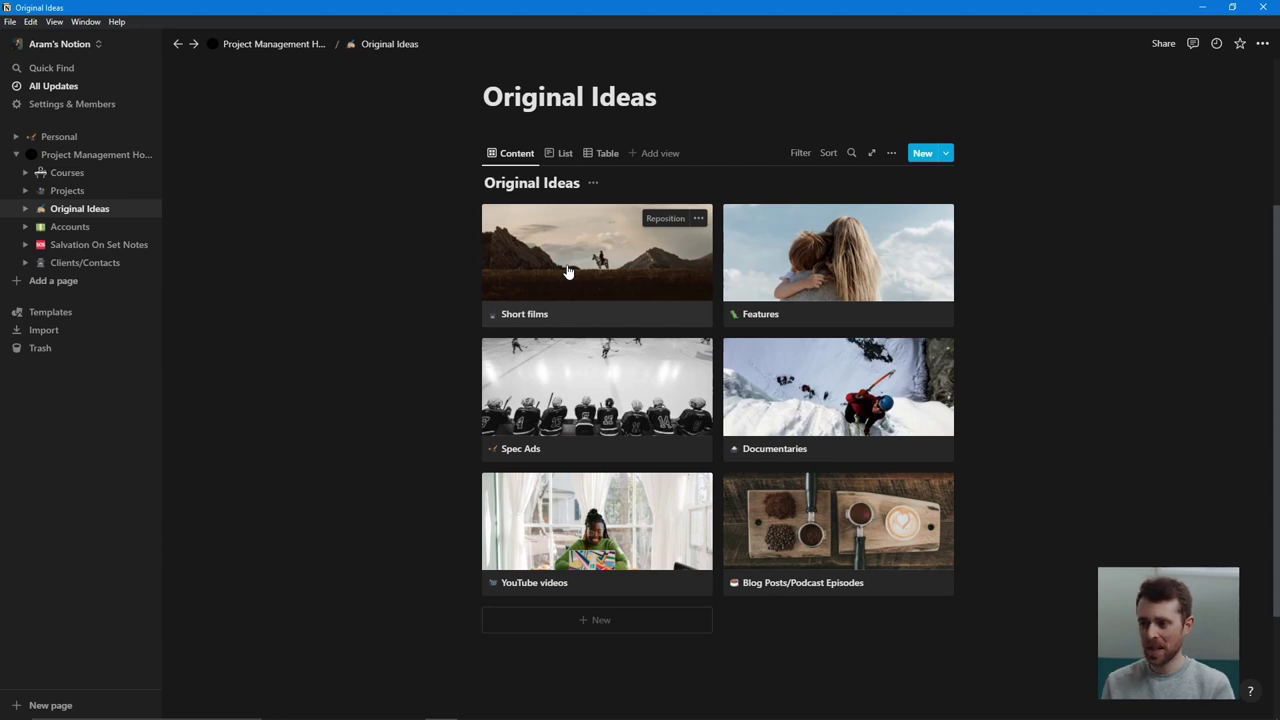
click(597, 525)
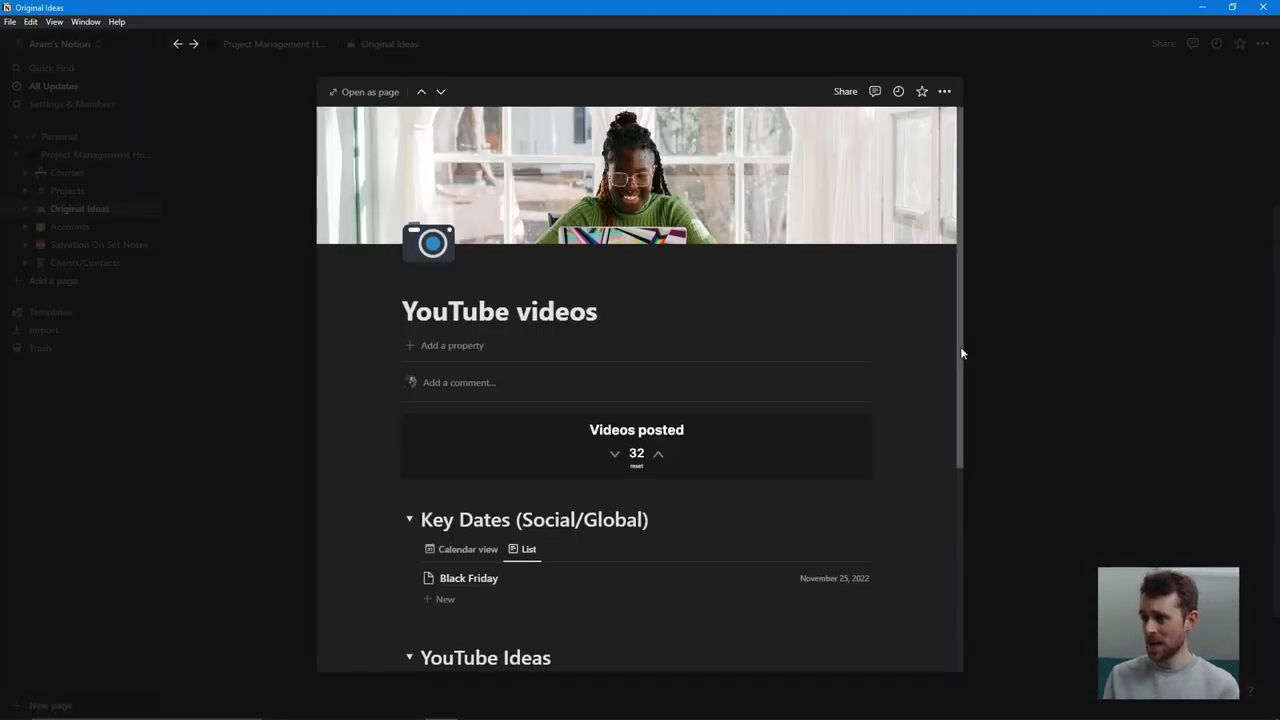
drag(960, 346, 963, 456)
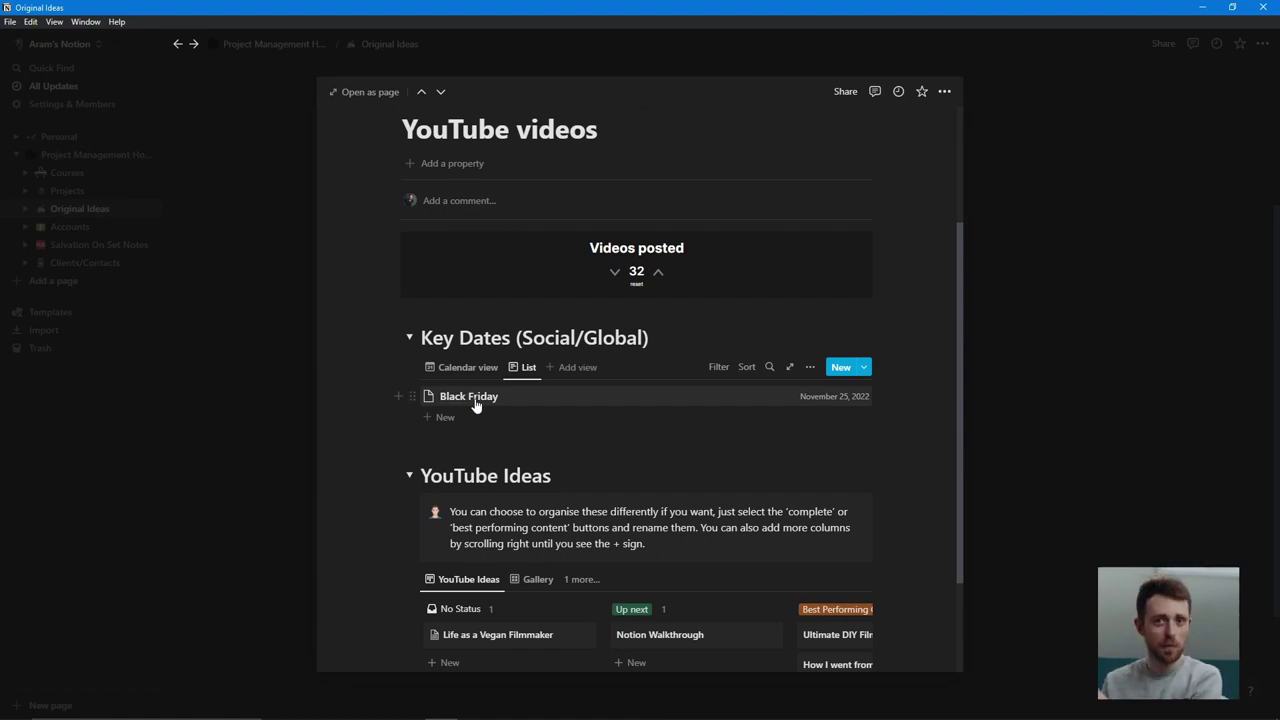
drag(961, 343, 960, 455)
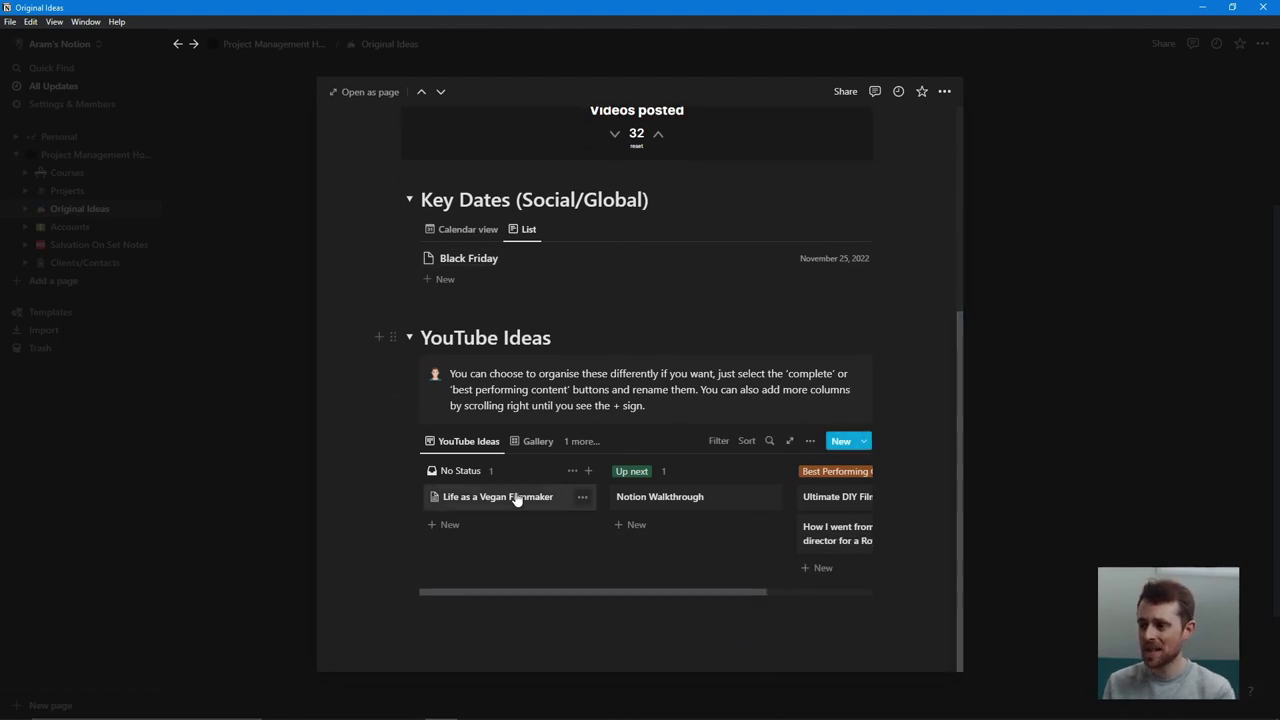
Step: Check the Life as a Vegan Filmmaker idea's outline, and return to the YouTube Ideas board to view its Best Performing Content column
click(517, 497)
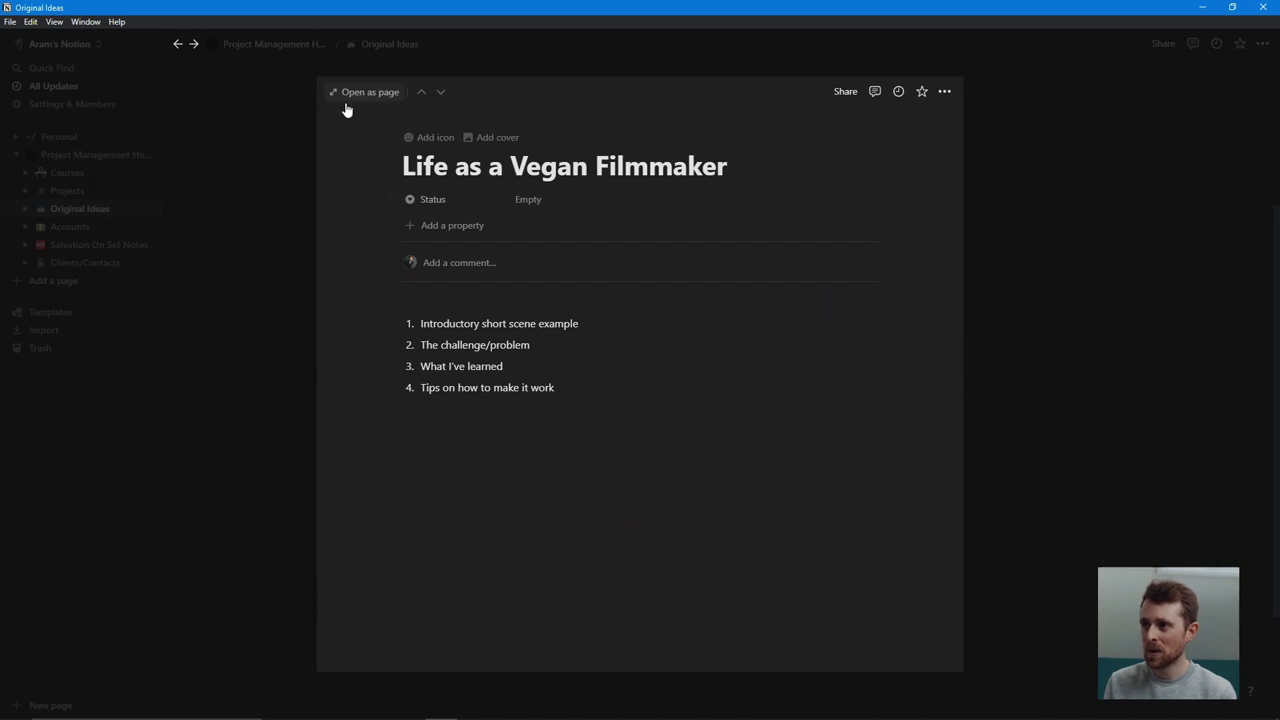
key(alt+Left)
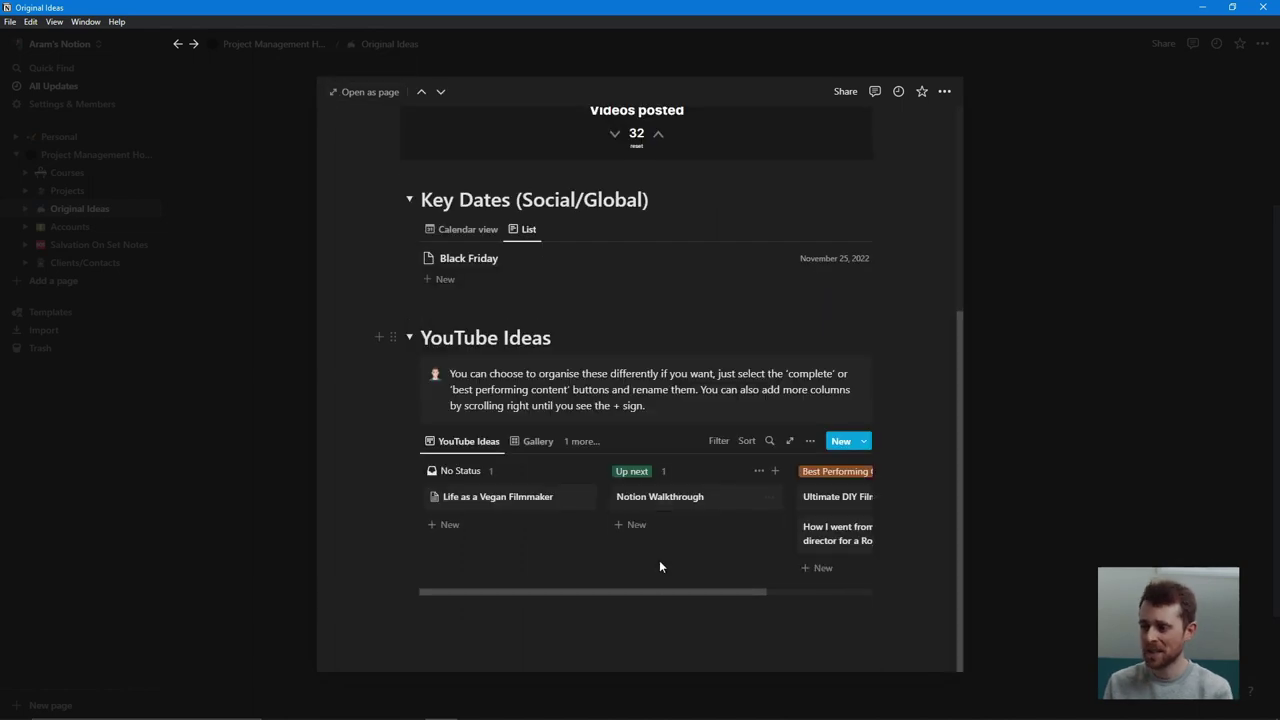
drag(666, 593, 737, 593)
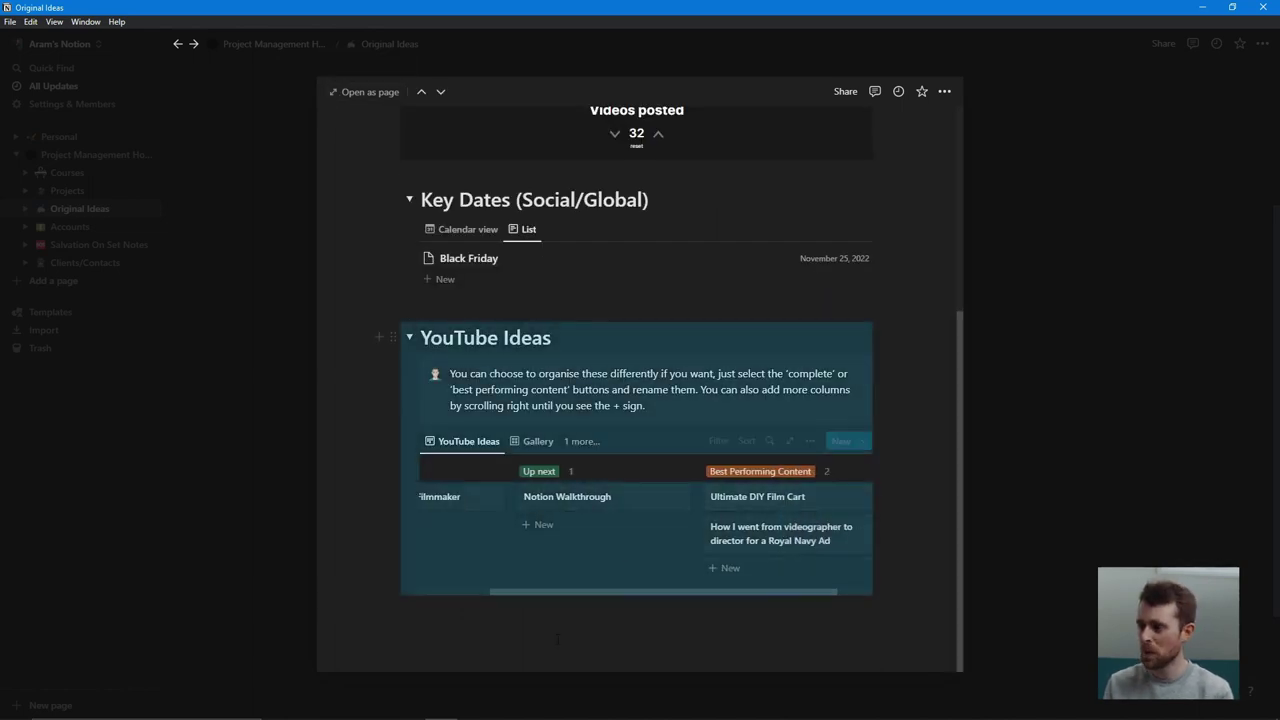
click(557, 638)
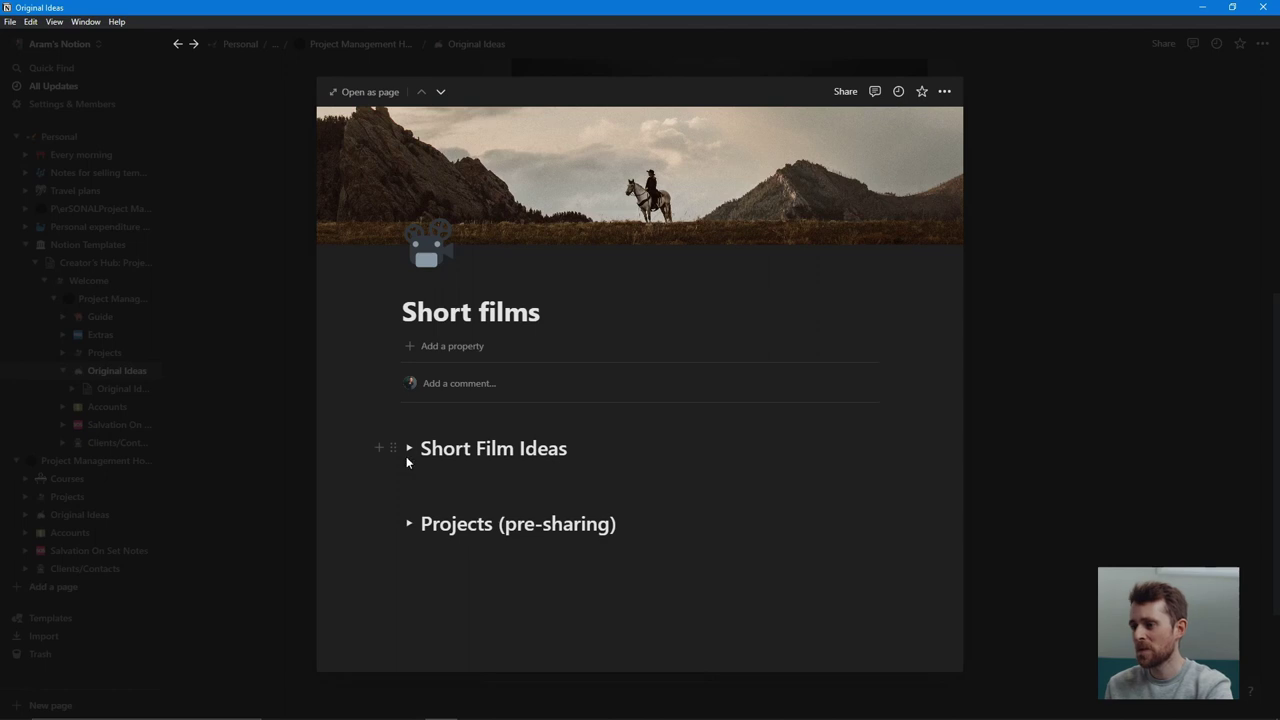
Step: Expand the Short Film Ideas and Projects (pre-sharing) sections on the Short films page
click(408, 450)
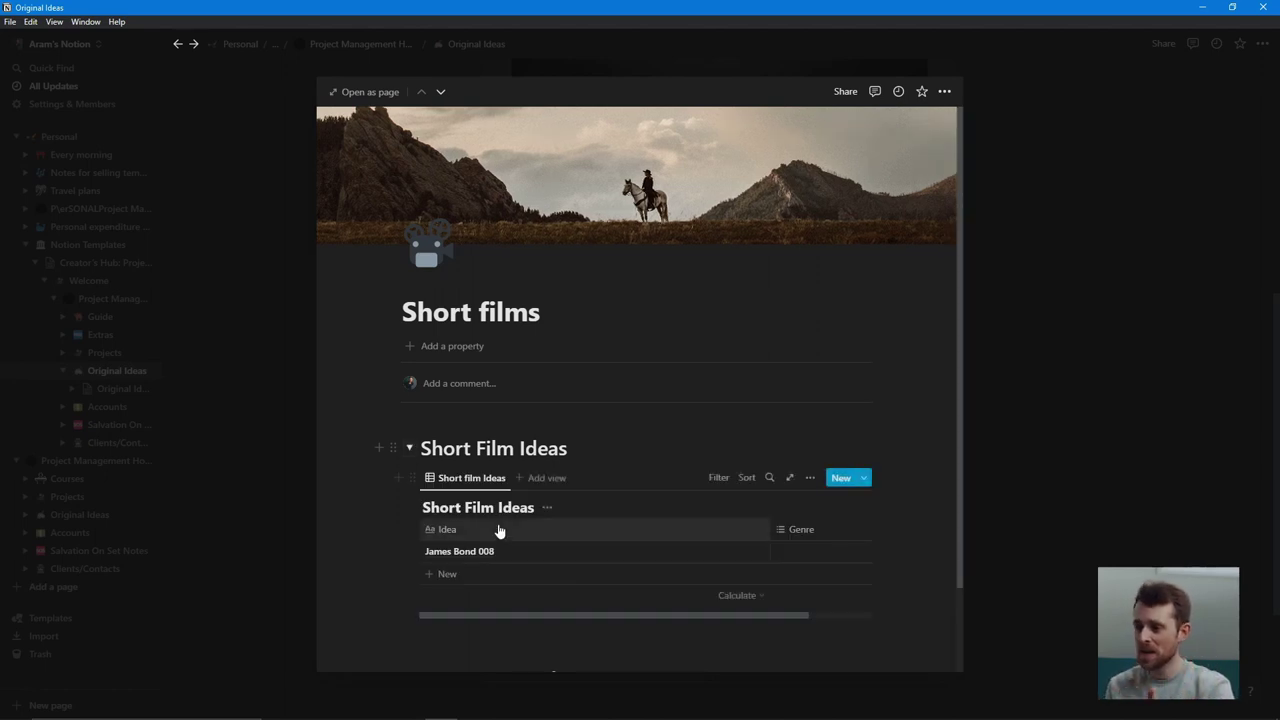
scroll(471, 477, down, 1)
click(409, 581)
scroll(410, 582, down, 1)
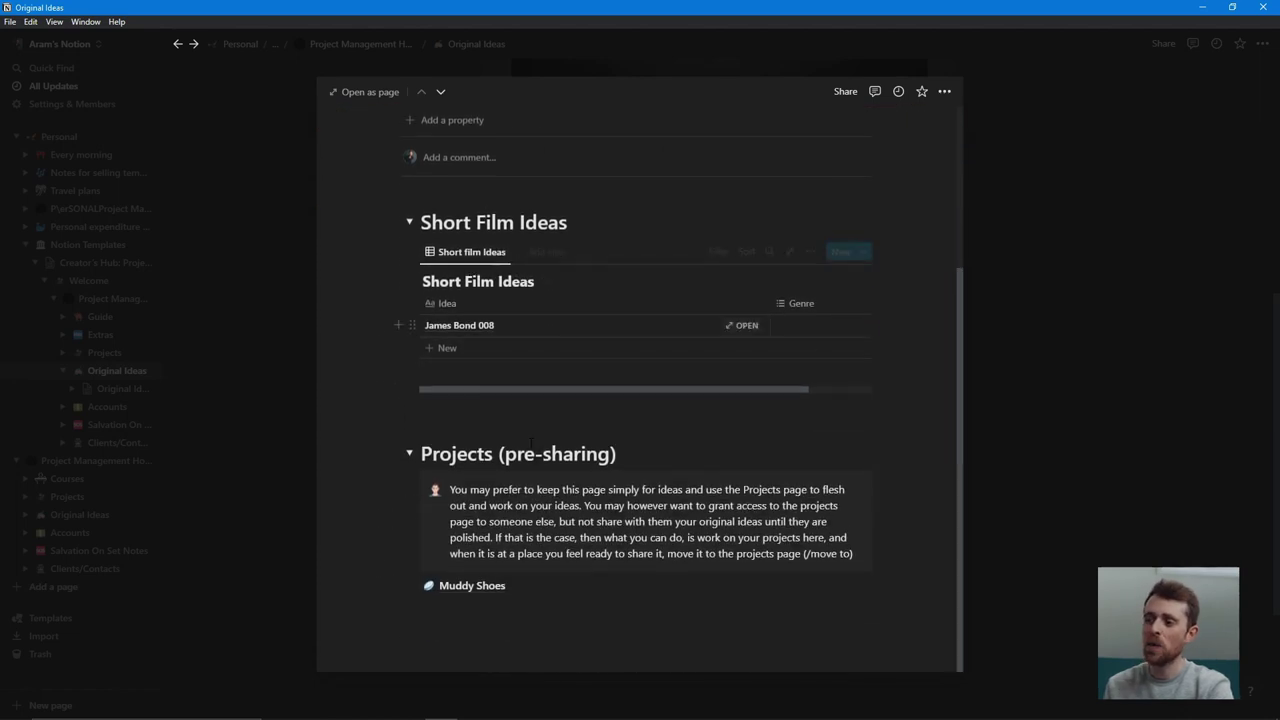
Step: Open the Muddy Shoes project, review the section headings on its Logistics page, and switch to its Creative page
click(472, 587)
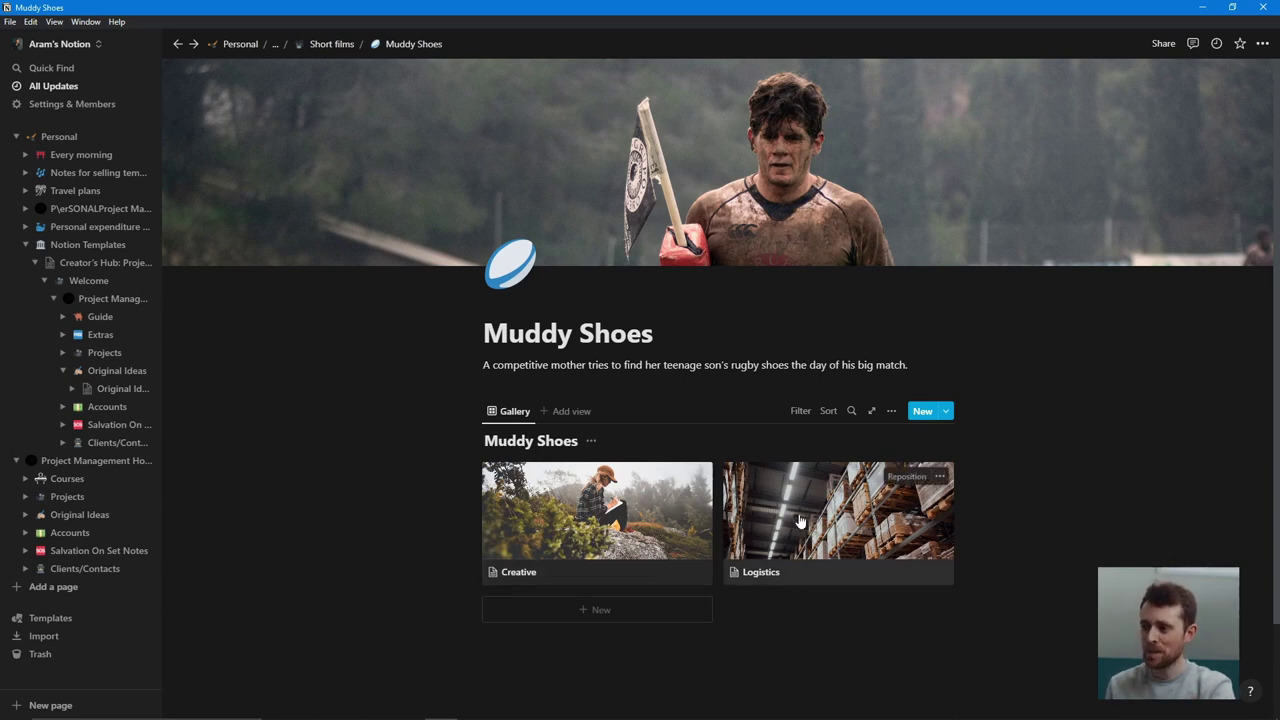
click(761, 485)
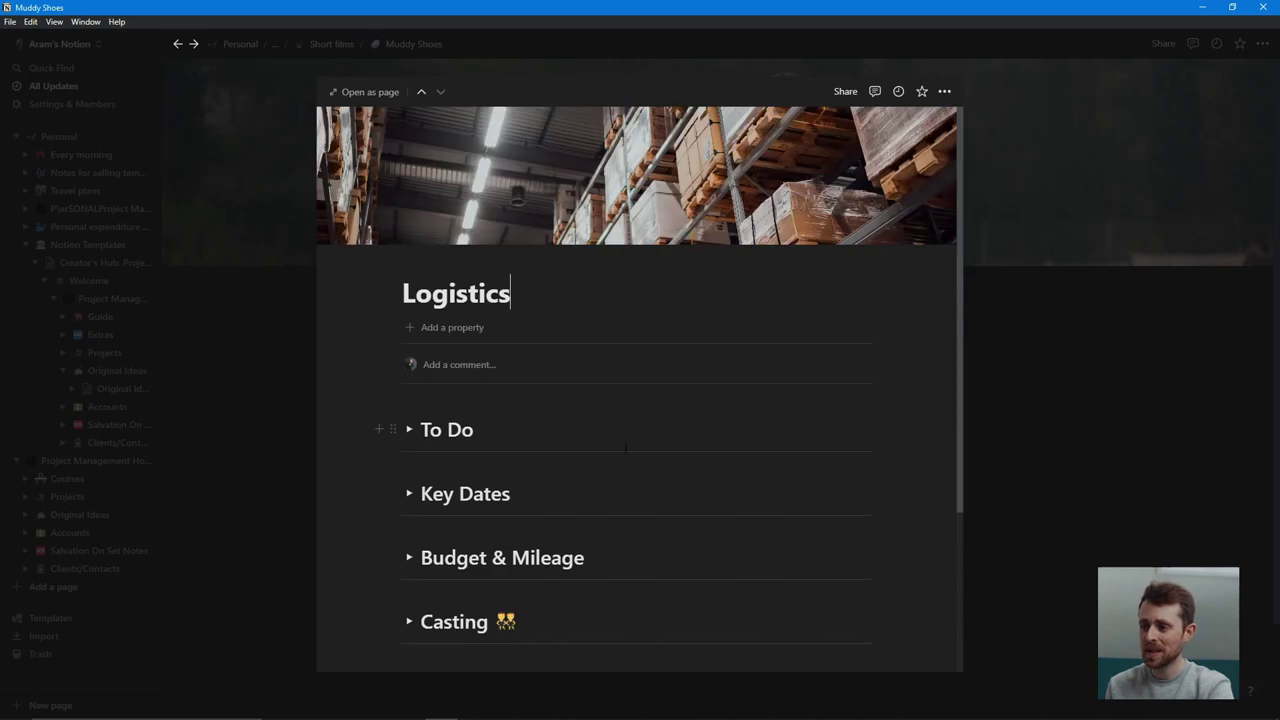
scroll(612, 498, down, 3)
scroll(491, 271, up, 3)
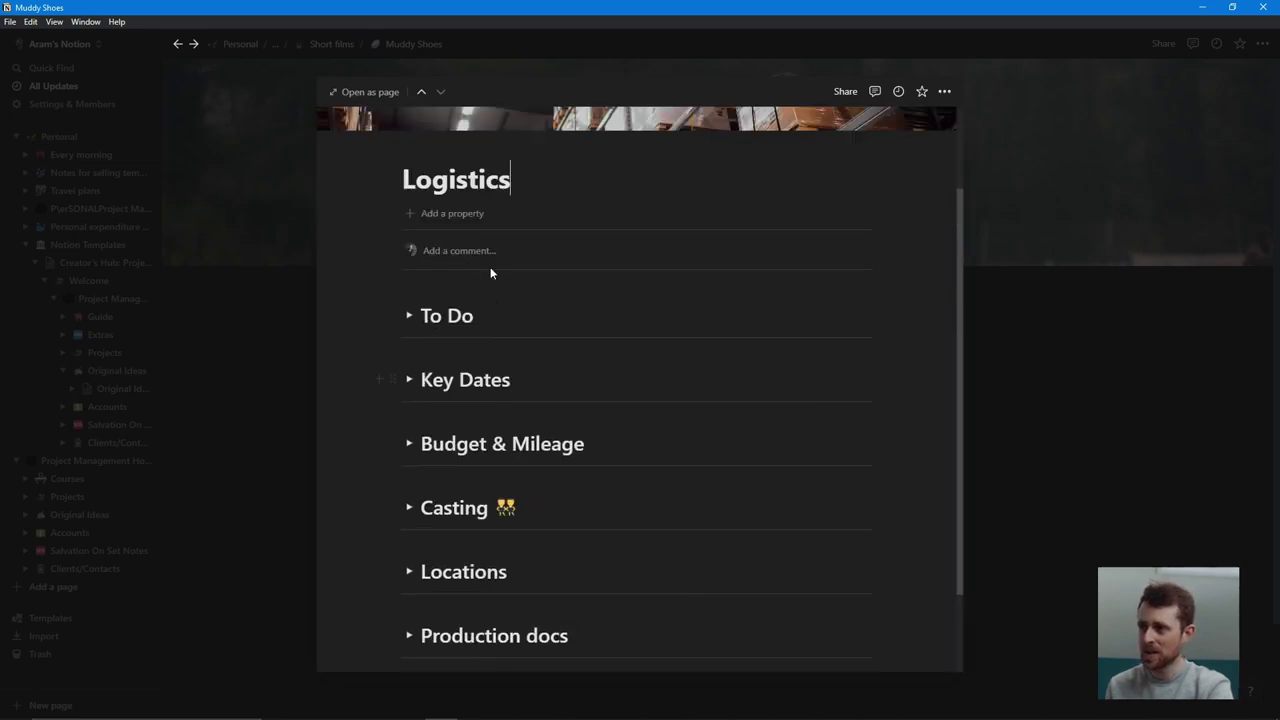
click(420, 95)
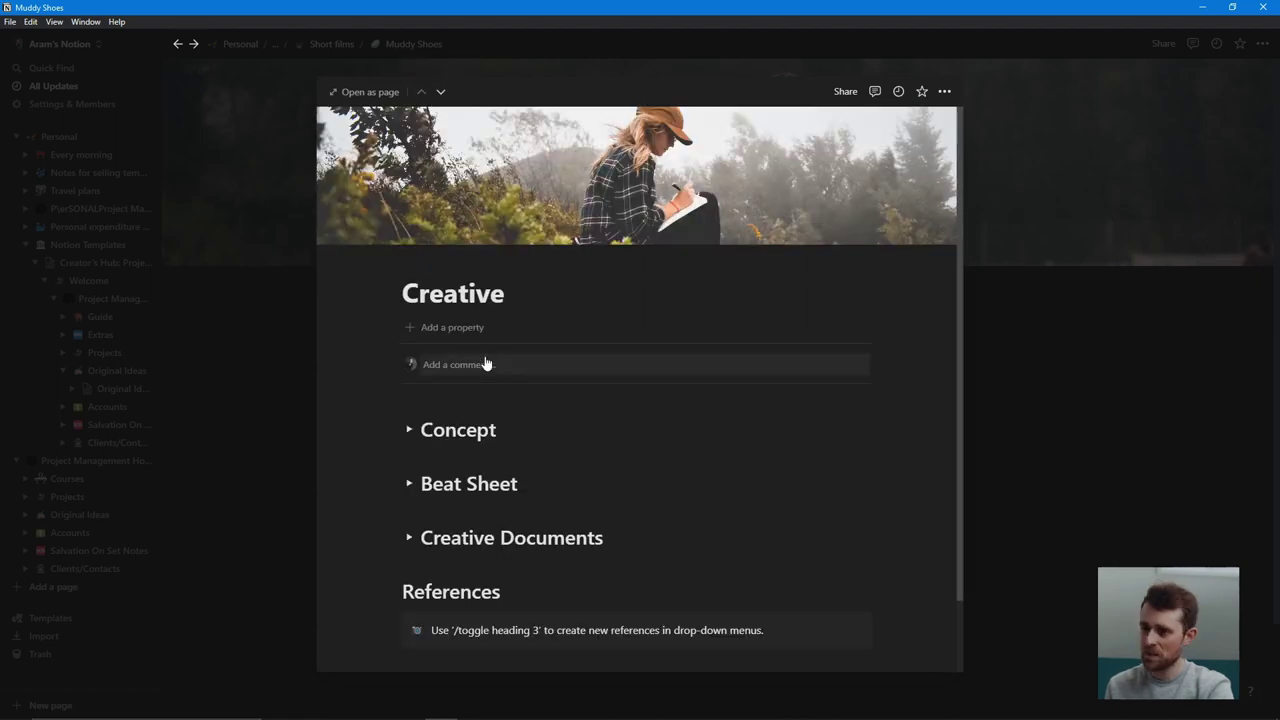
Step: Expand the Concept section on the Creative page, read its Overall story, and collapse it to show the Themes
scroll(400, 430, down, 1)
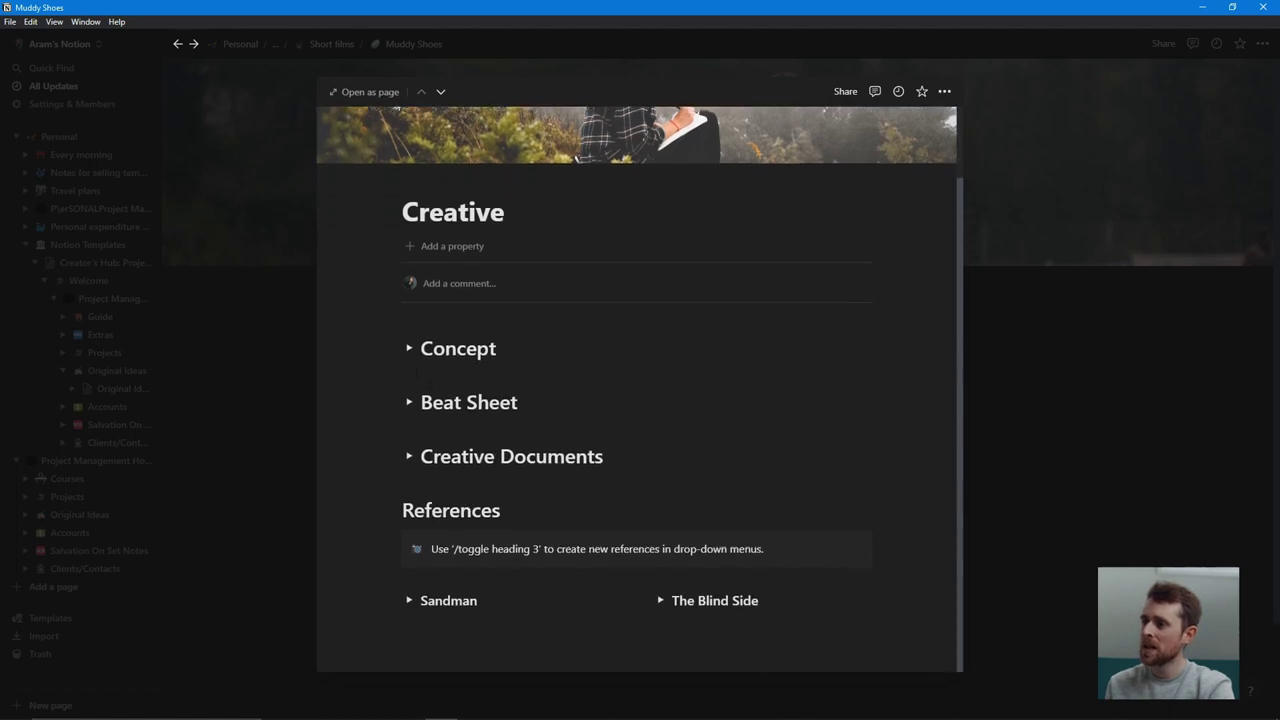
click(410, 349)
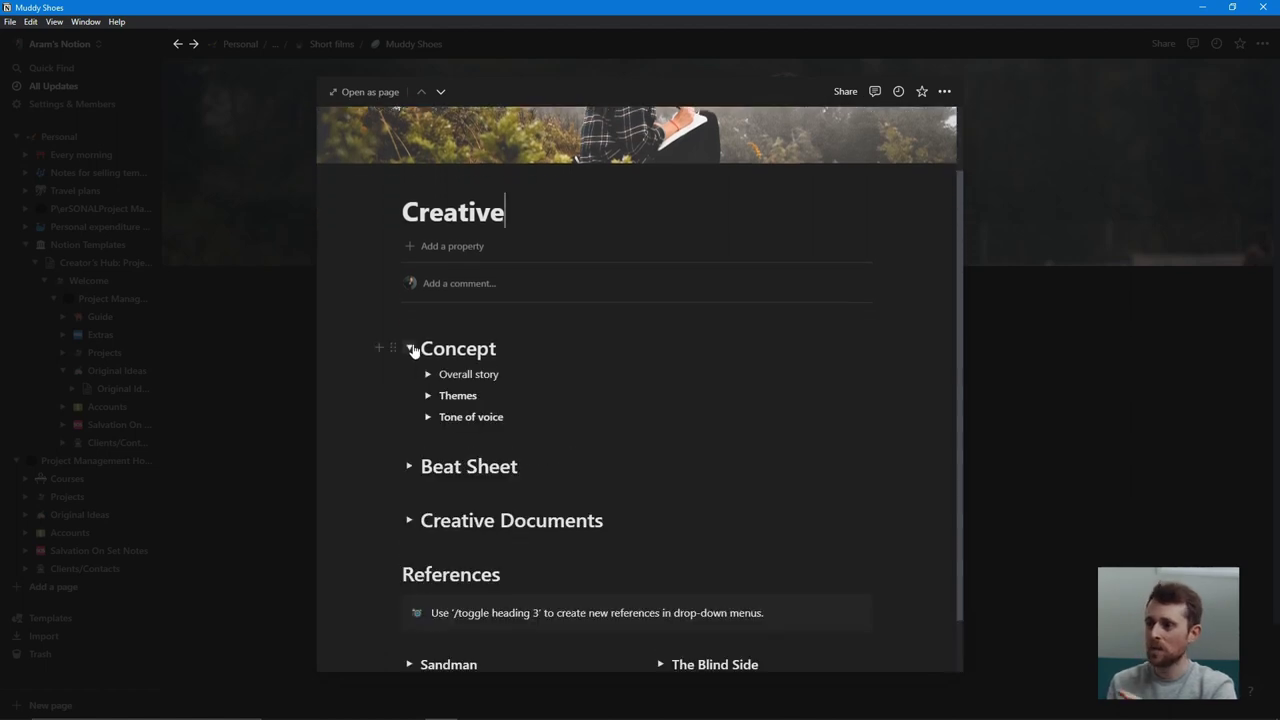
click(426, 374)
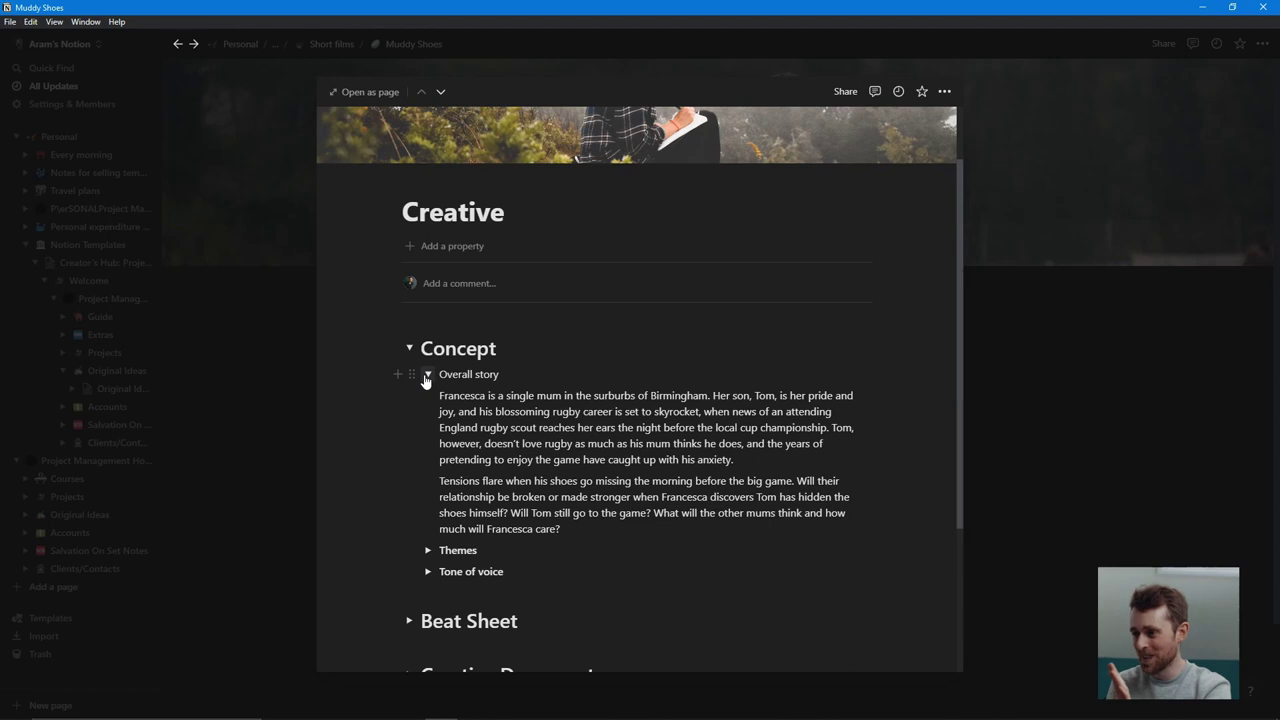
click(426, 375)
click(427, 396)
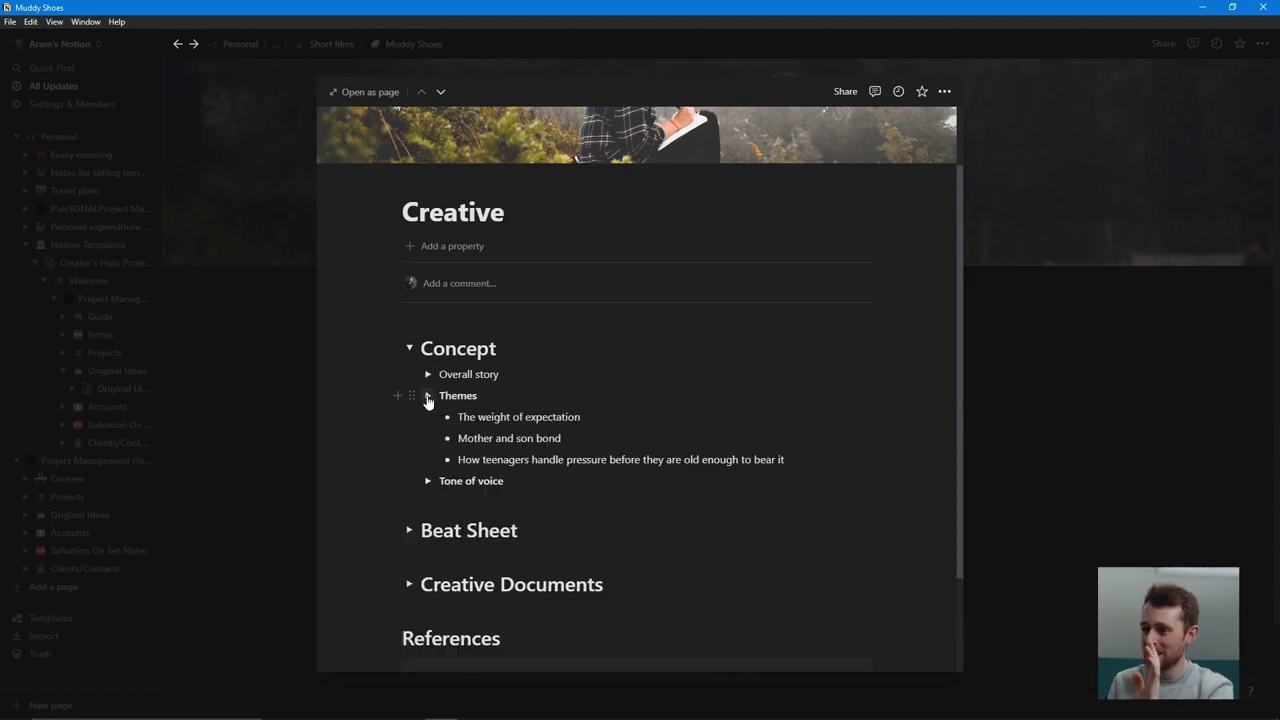
Step: Expand the Beat Sheet section and review its board of story beats across Act 1, Act 2 and Act 3
scroll(420, 480, down, 1)
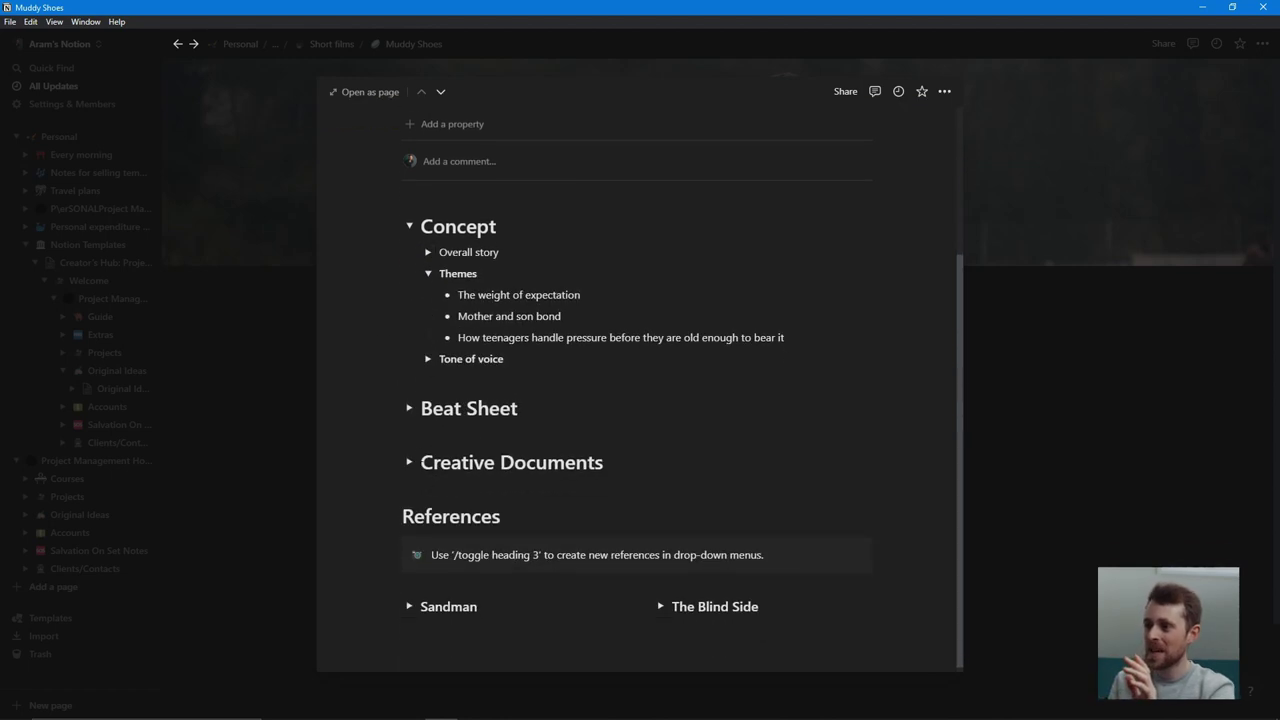
click(410, 410)
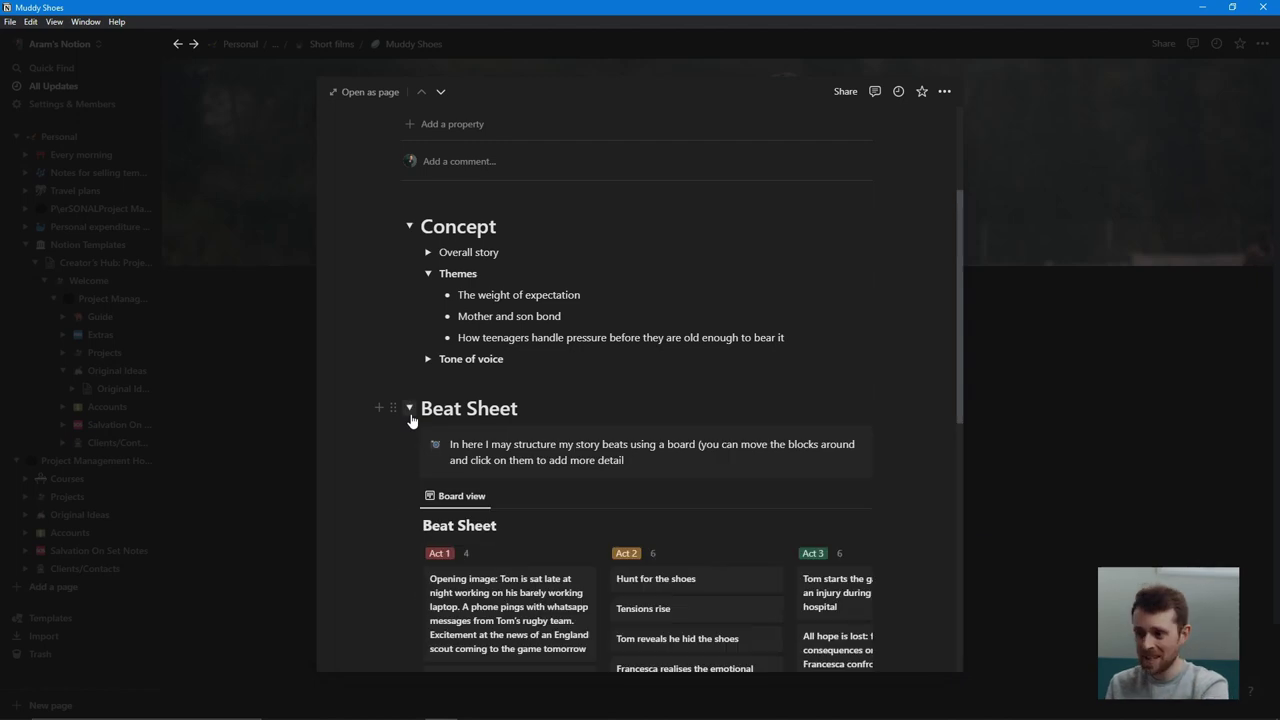
scroll(506, 603, down, 2)
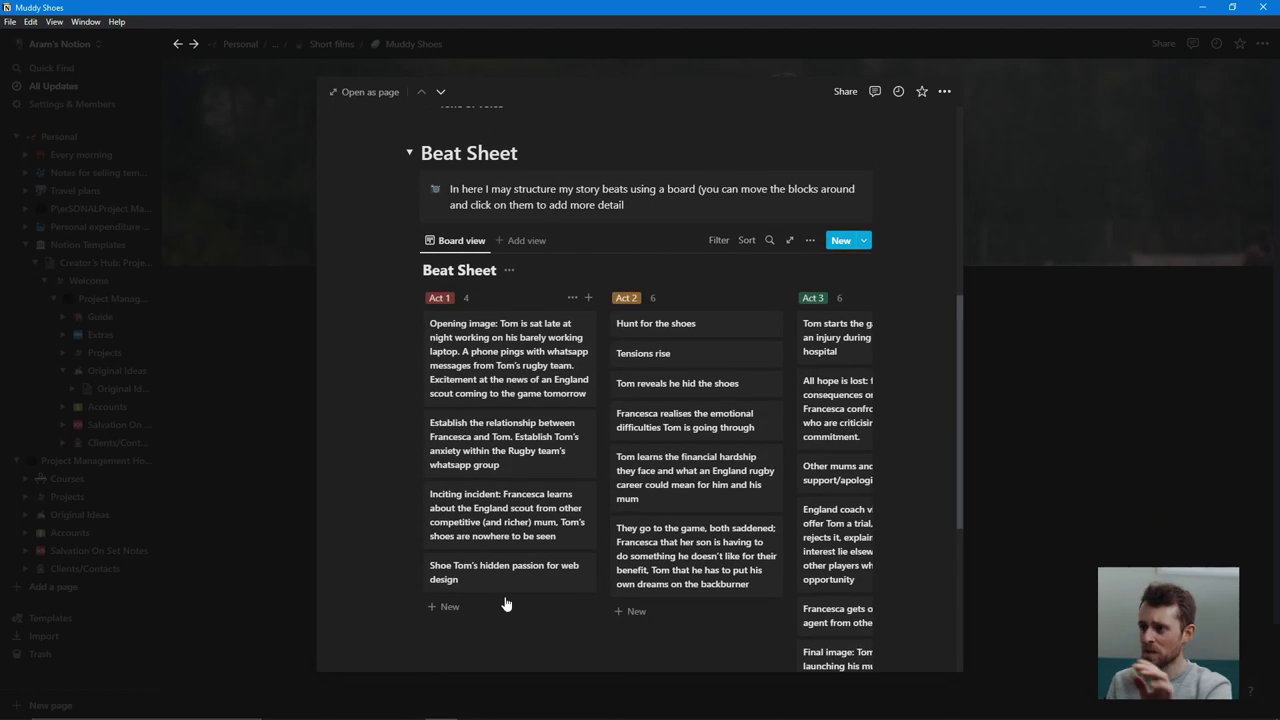
scroll(506, 603, down, 1)
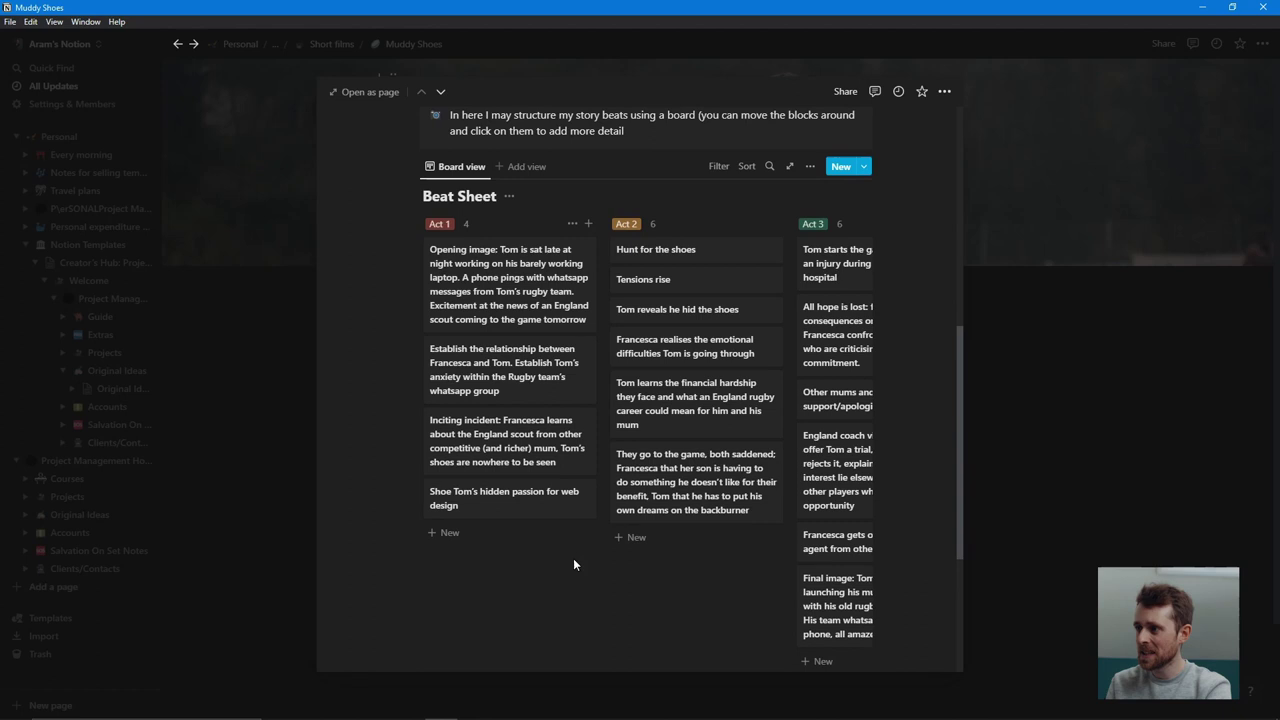
scroll(672, 494, right, 3)
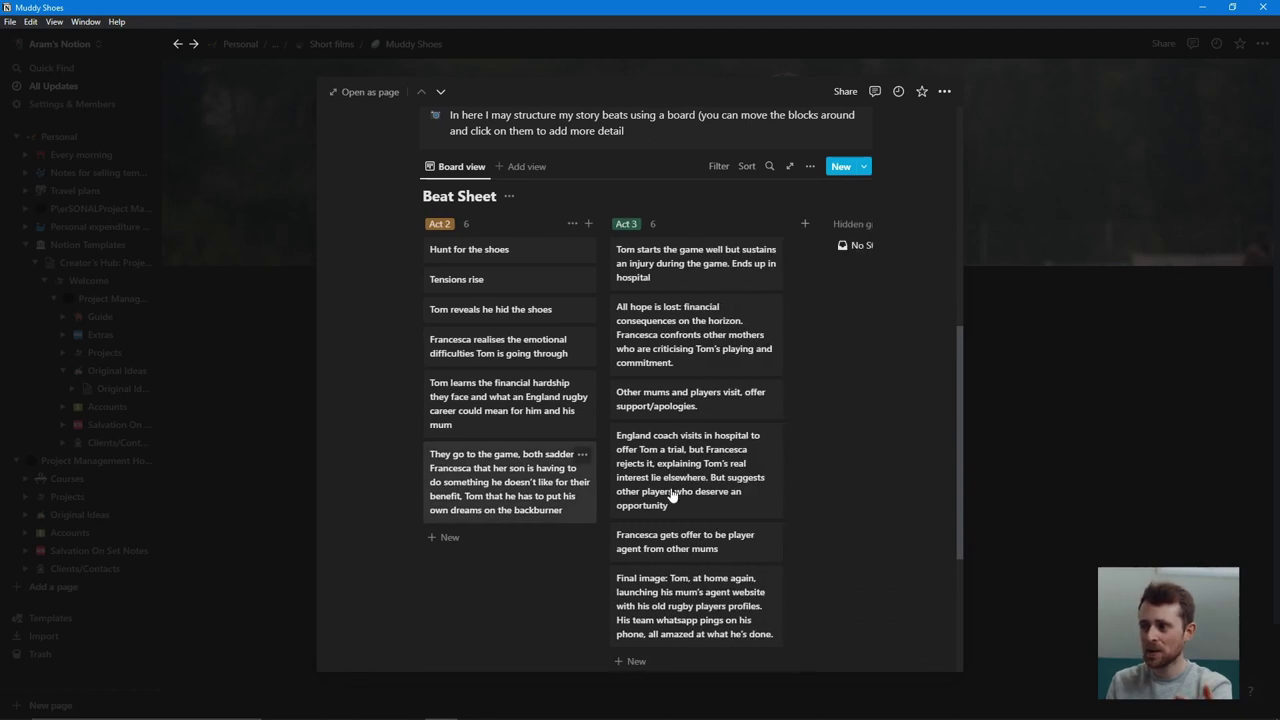
scroll(672, 494, left, 3)
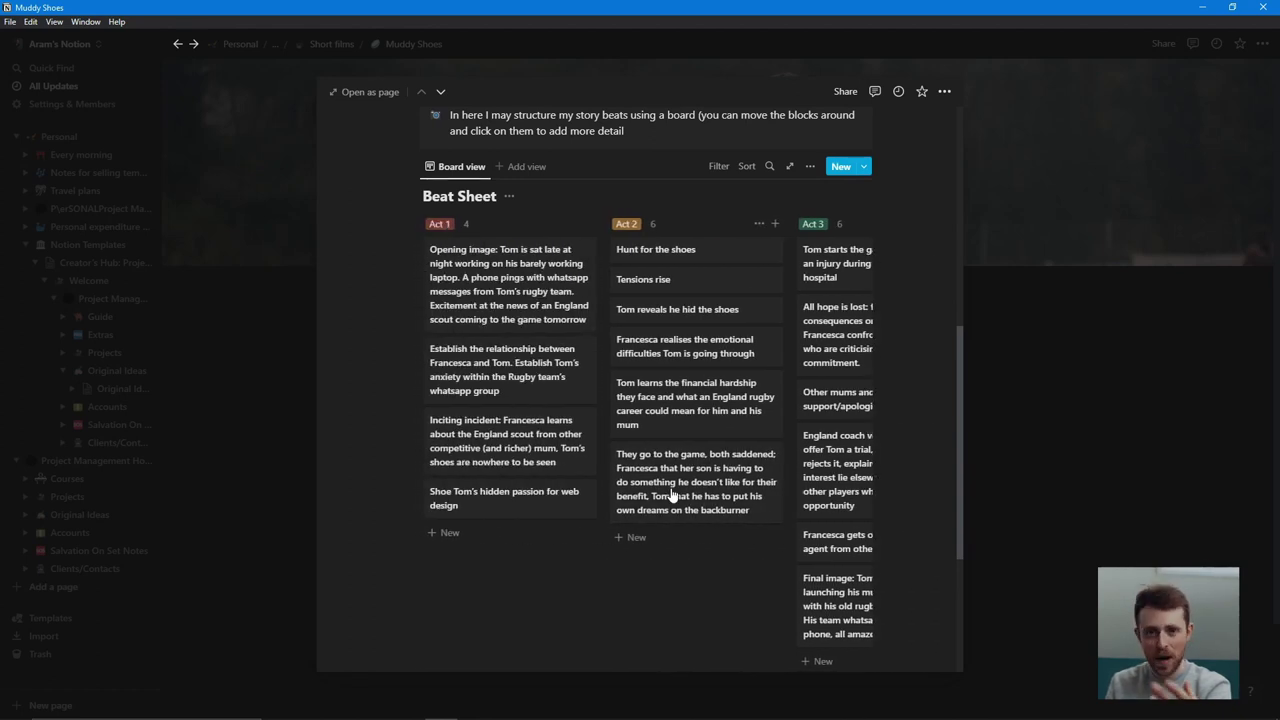
drag(545, 438, 624, 490)
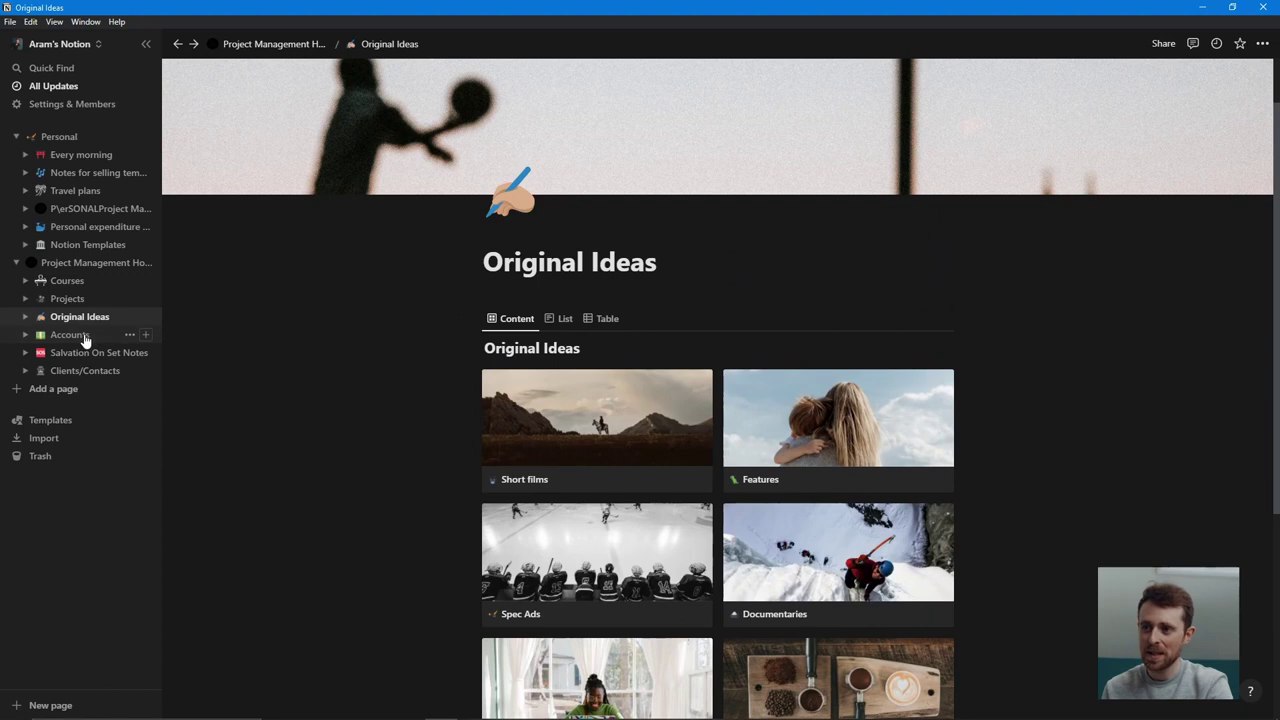
Step: Open the 2022-2023 page in Accounts and review its Annual Mileage and Financial Targets sections
click(86, 336)
scroll(500, 406, down, 3)
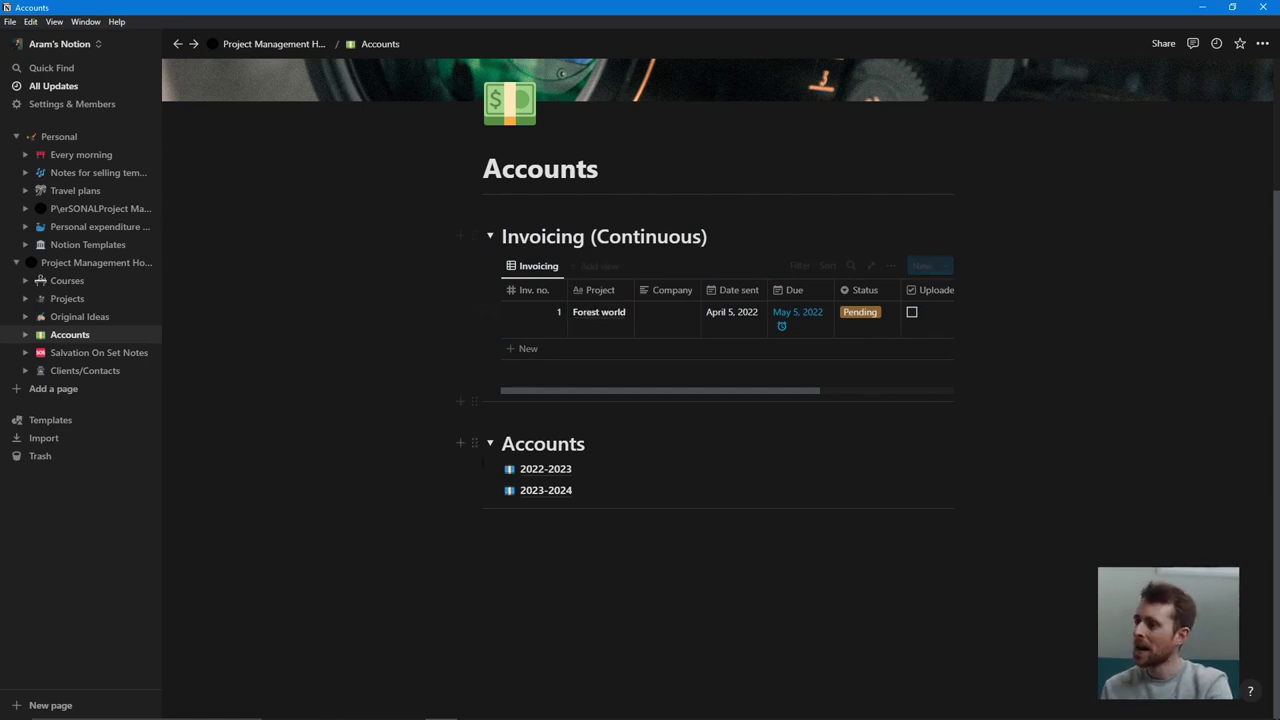
click(546, 470)
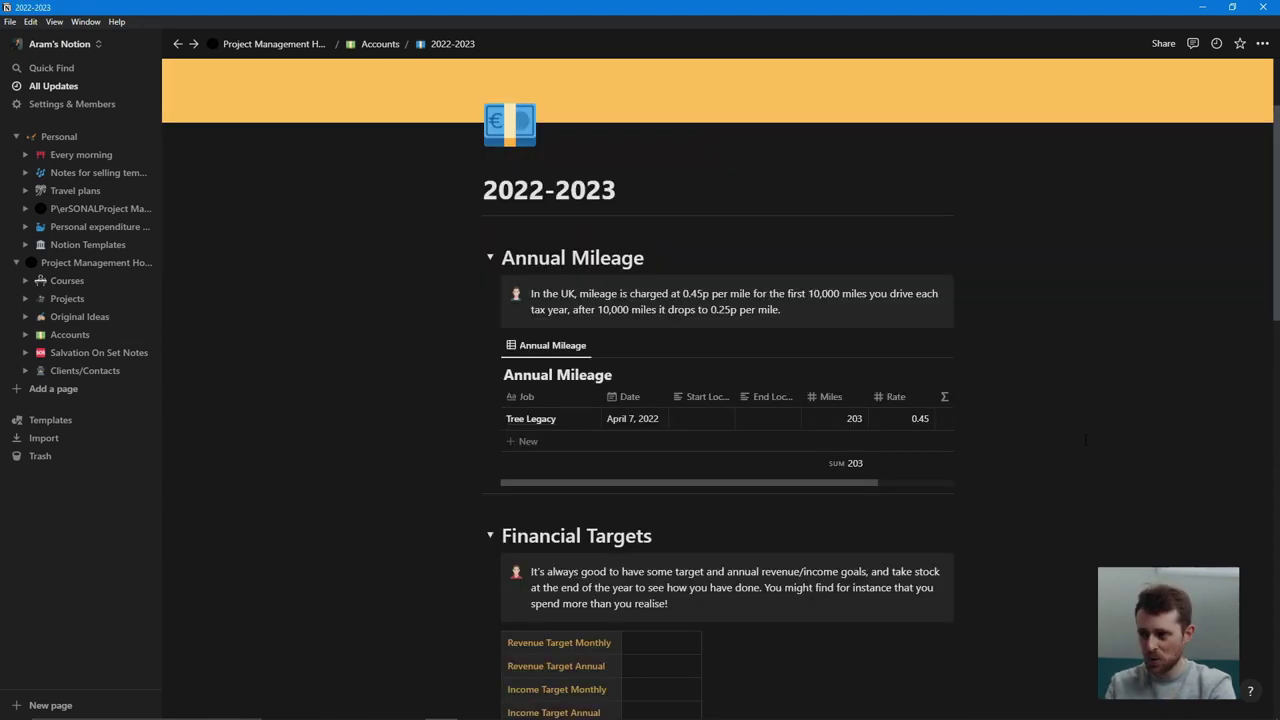
scroll(1085, 440, down, 1)
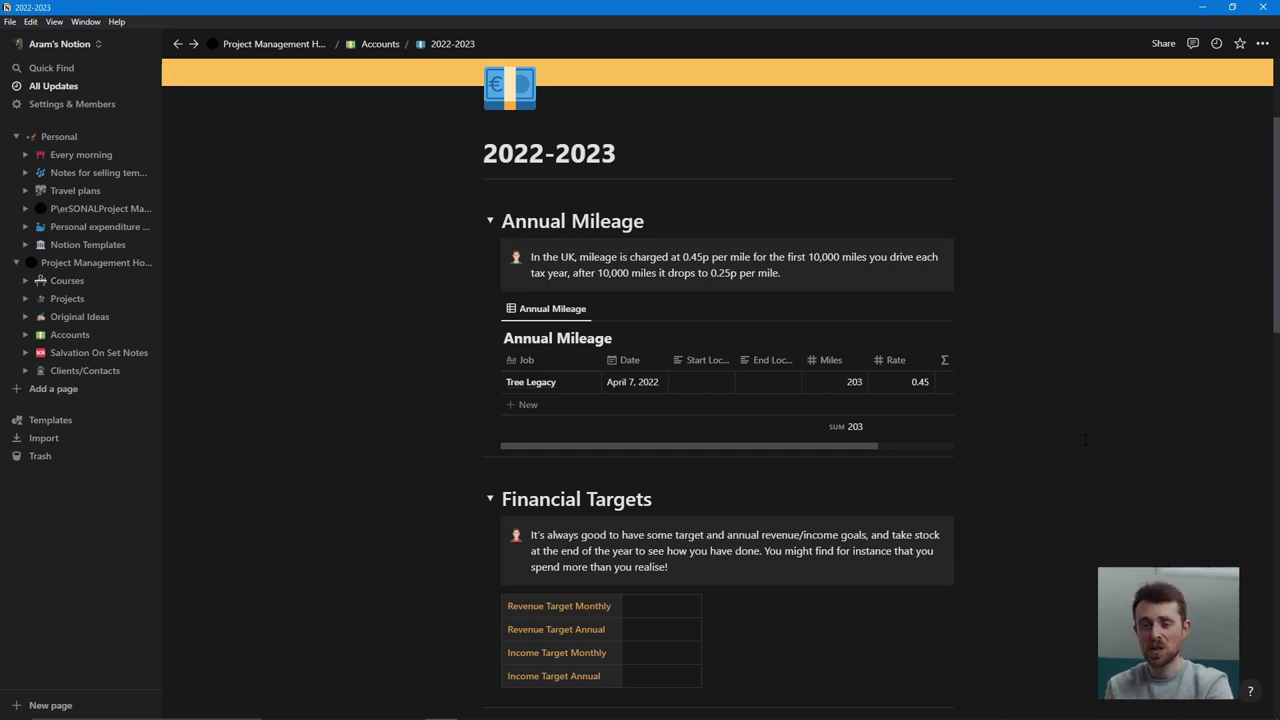
scroll(1085, 440, down, 5)
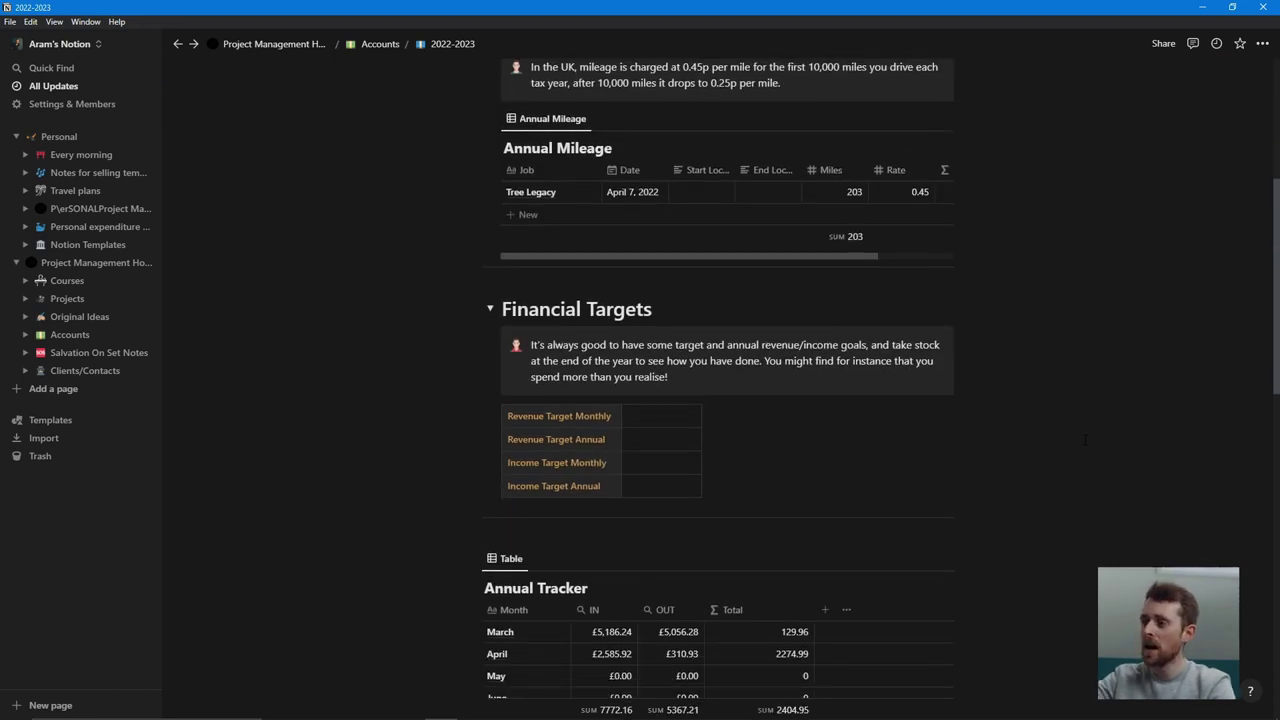
Step: Review the Annual Tracker and the March 2022 Monthly Expenditure table on the 2022-2023 page
scroll(1085, 440, down, 8)
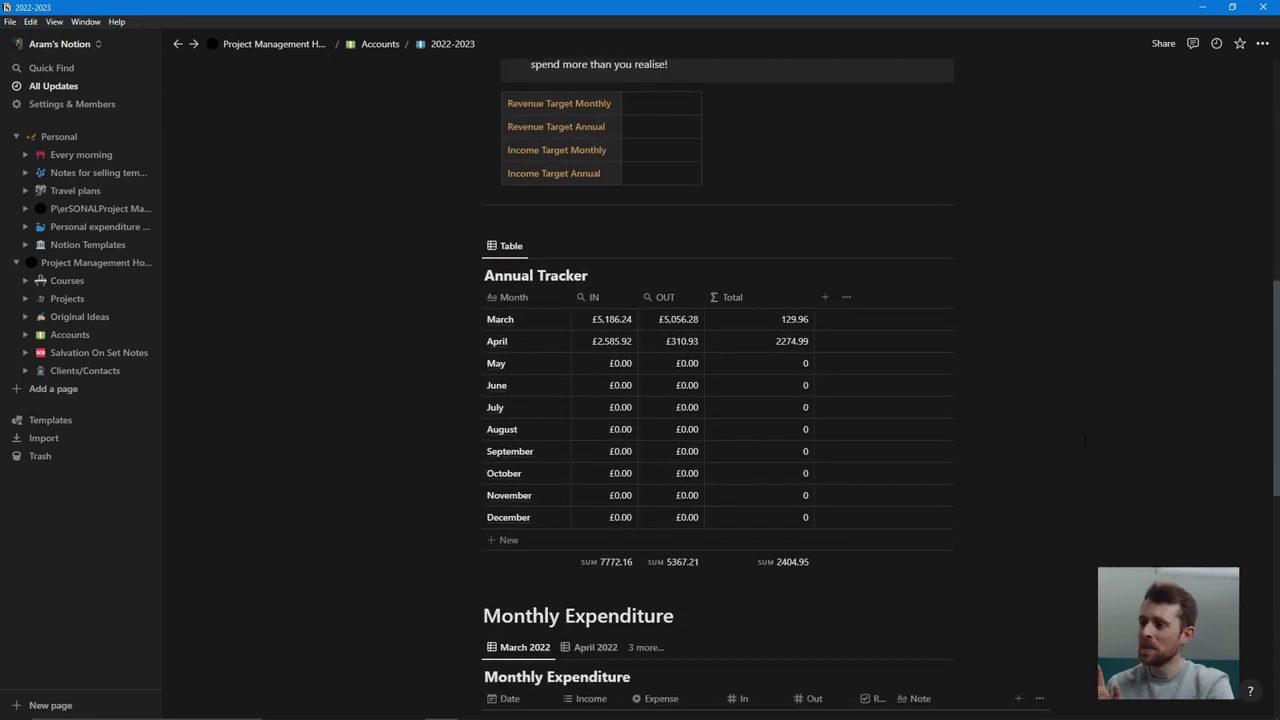
scroll(1085, 440, down, 1)
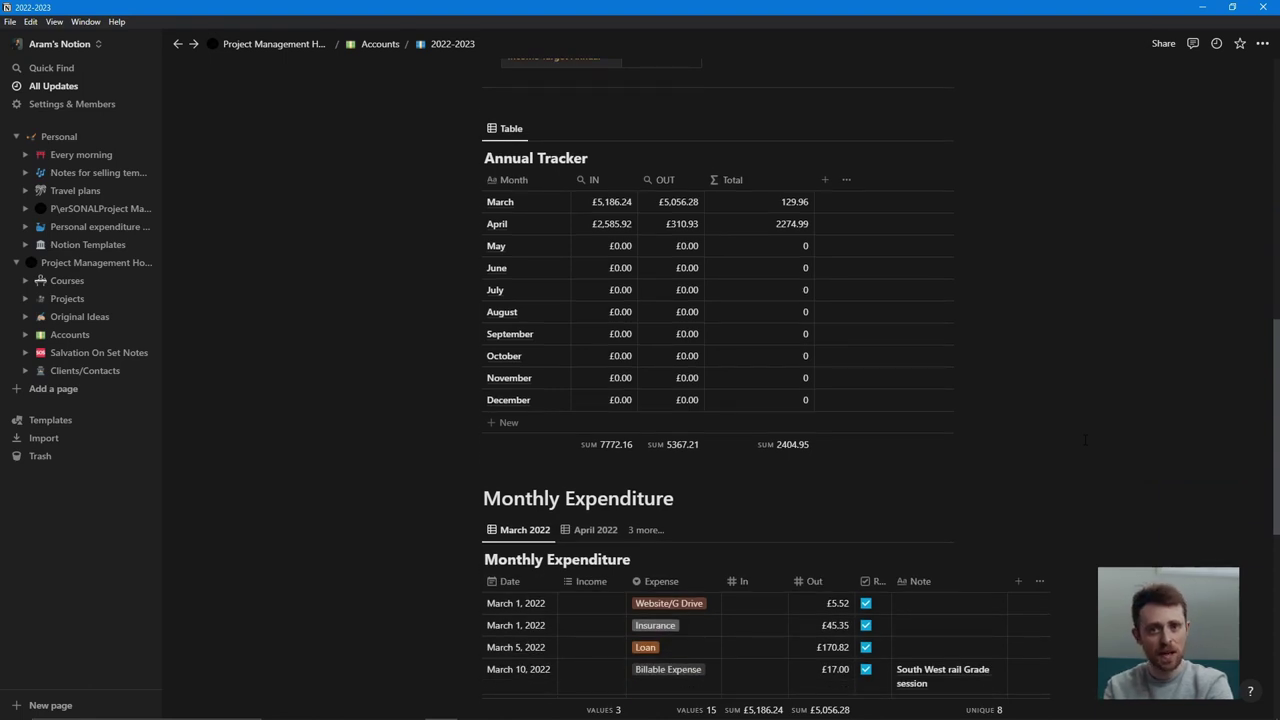
scroll(1085, 440, down, 1)
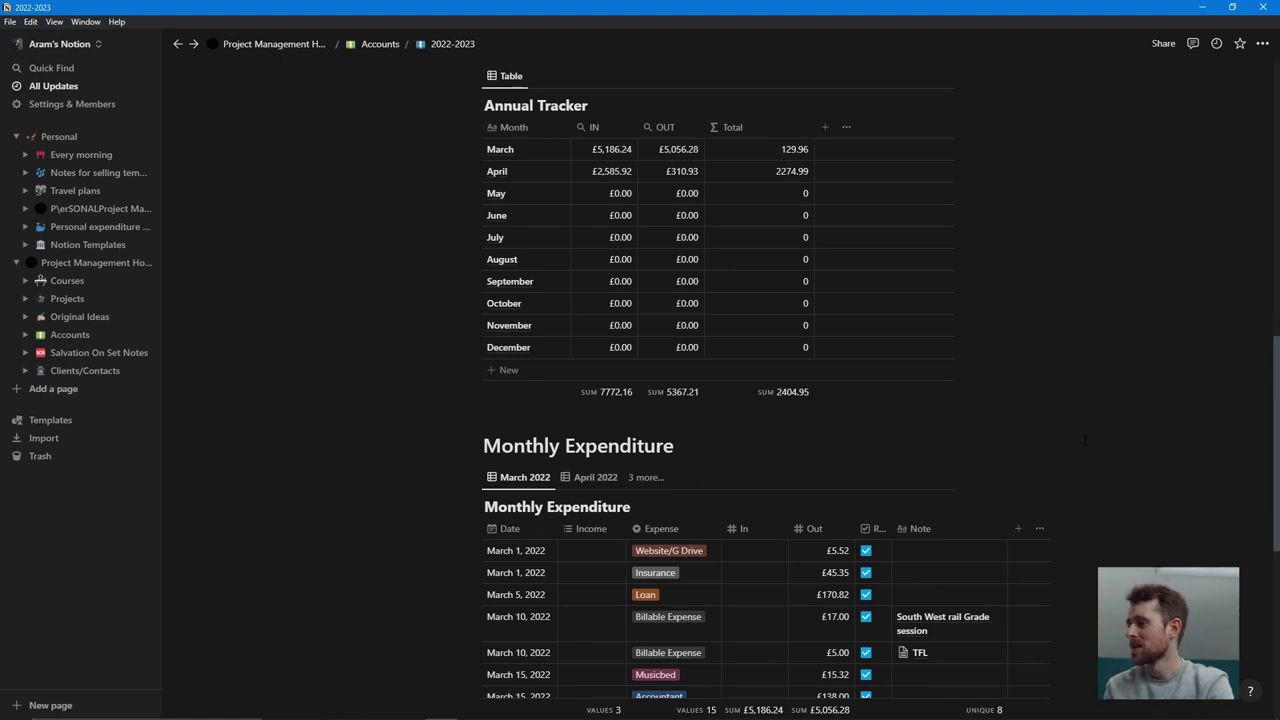
scroll(1085, 440, down, 5)
scroll(1085, 440, down, 2)
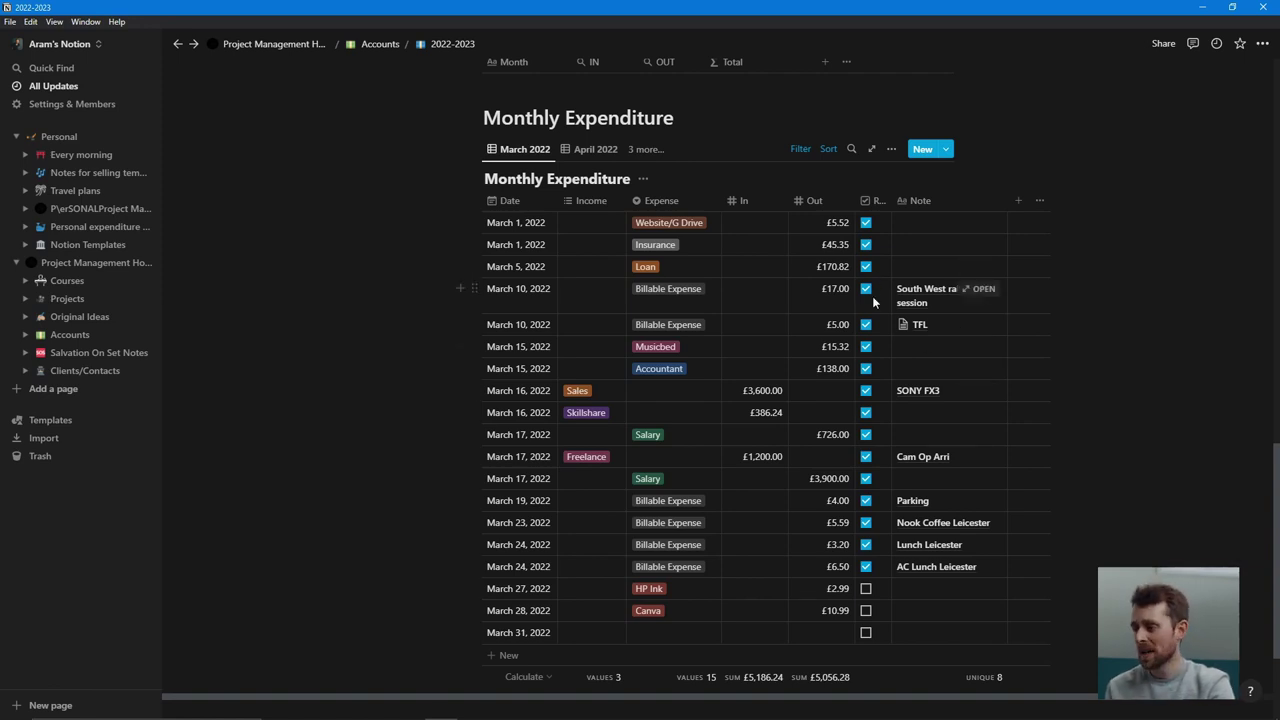
scroll(773, 341, up, 4)
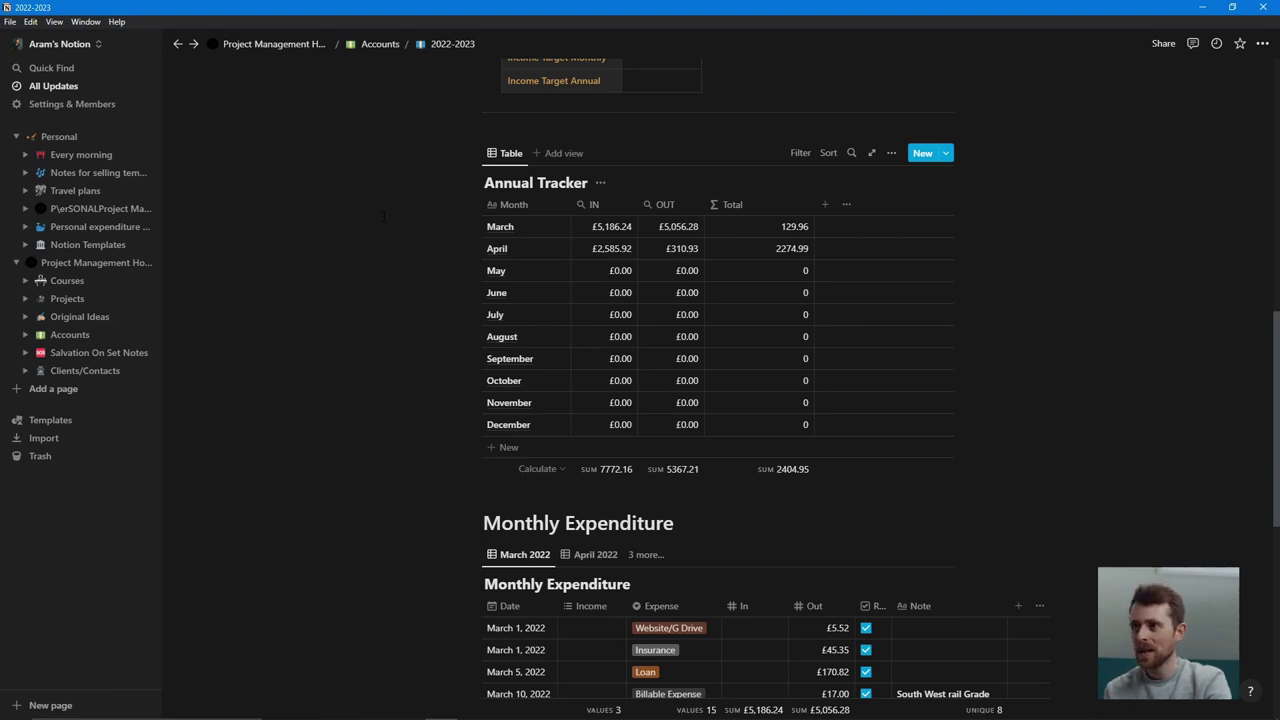
scroll(383, 216, up, 7)
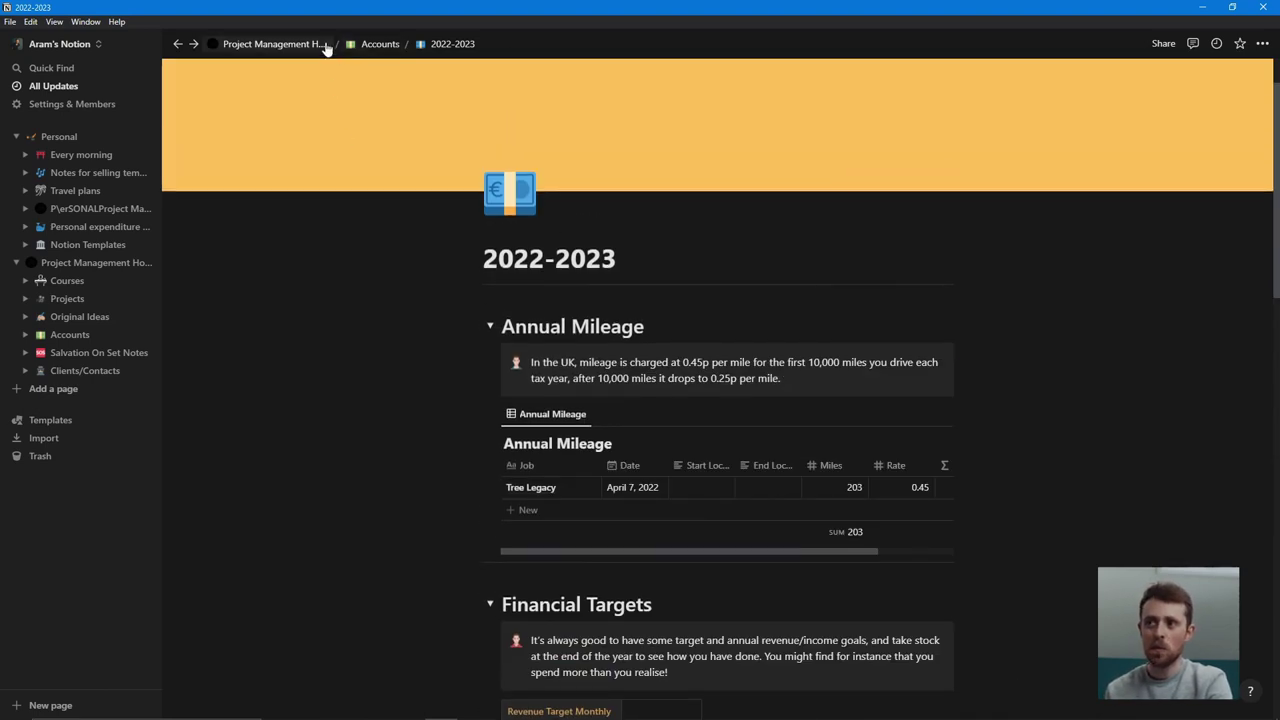
Step: Open the Clients/Contacts page from Project Management Home and show the Clients database in its table view
click(314, 46)
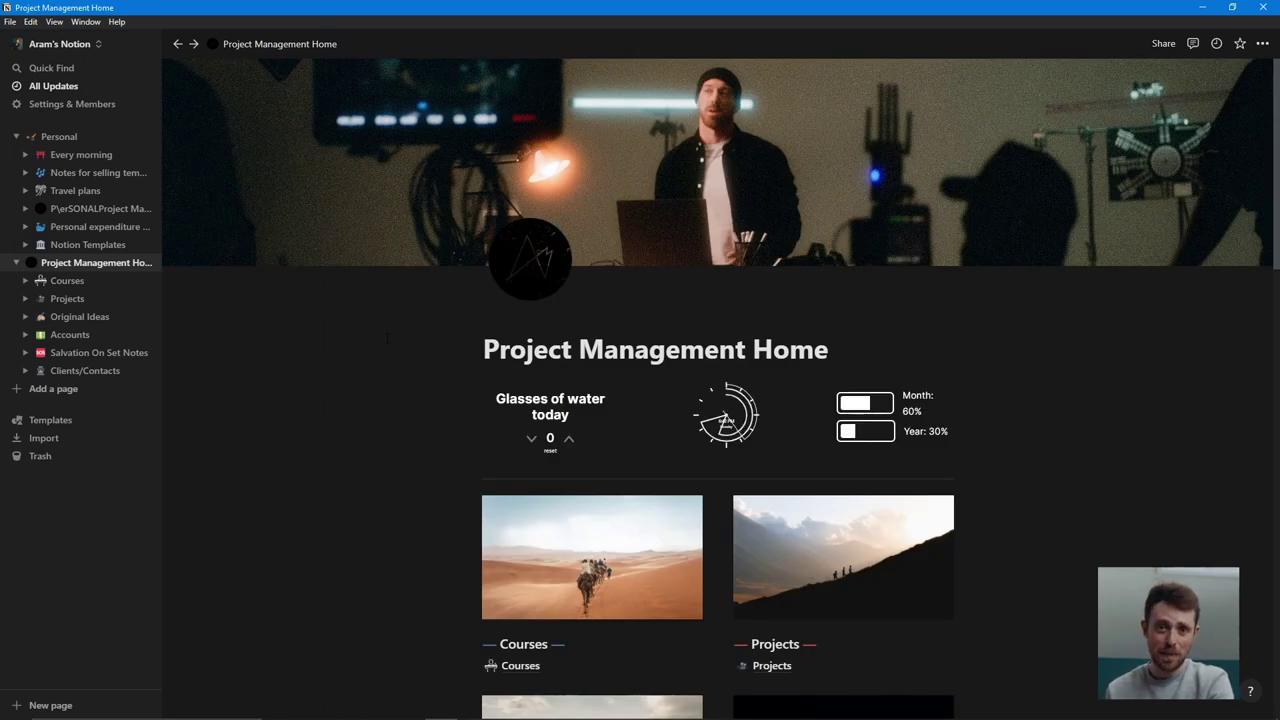
scroll(387, 338, down, 3)
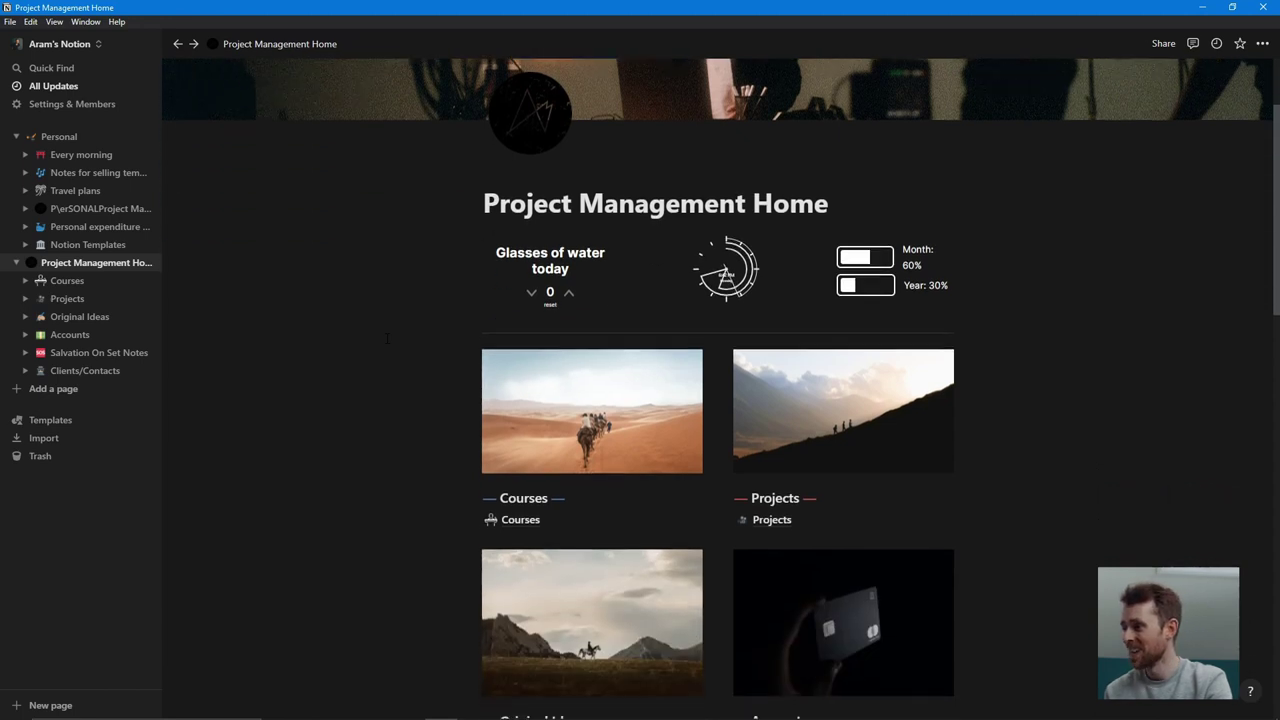
scroll(387, 338, down, 2)
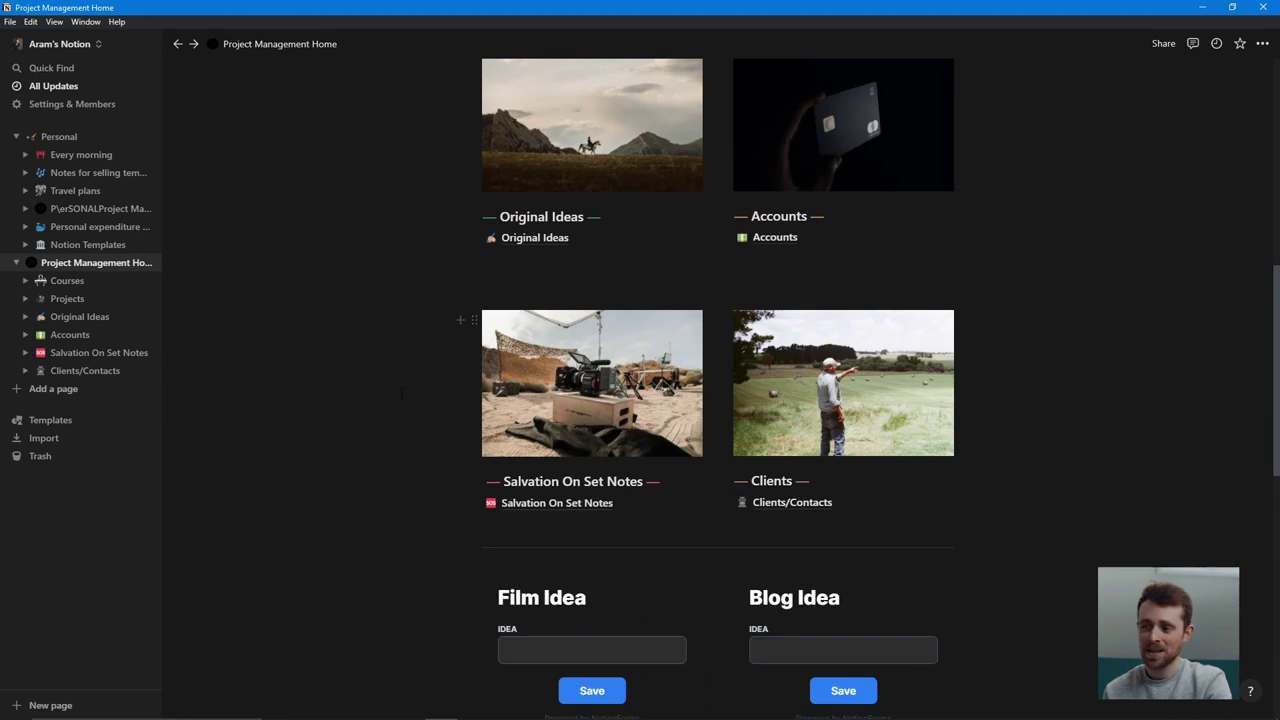
scroll(772, 498, down, 1)
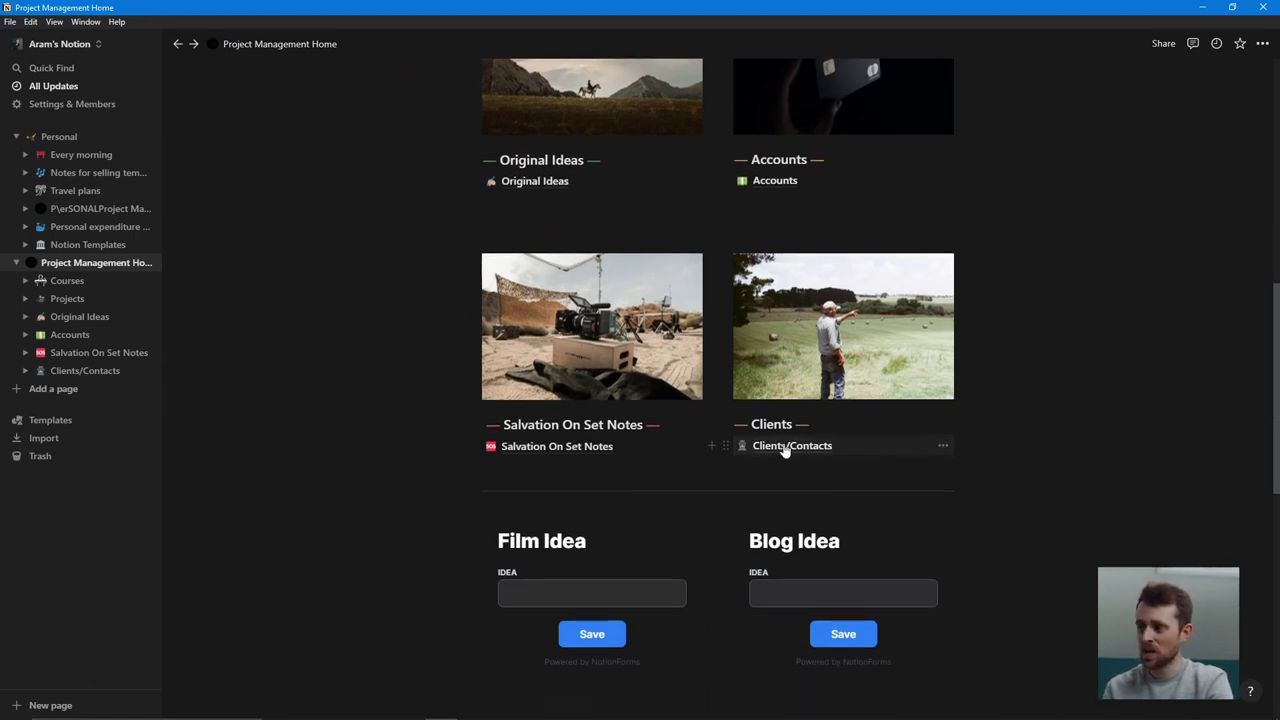
click(786, 449)
scroll(710, 479, down, 1)
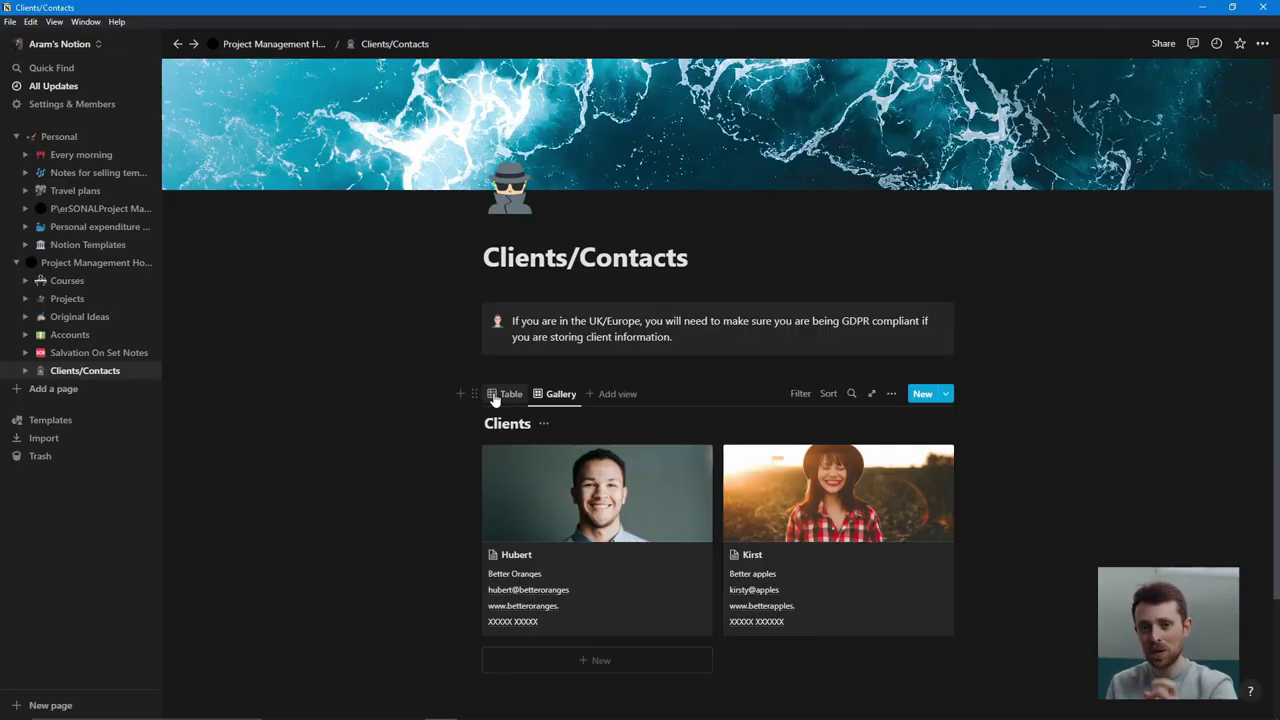
click(505, 394)
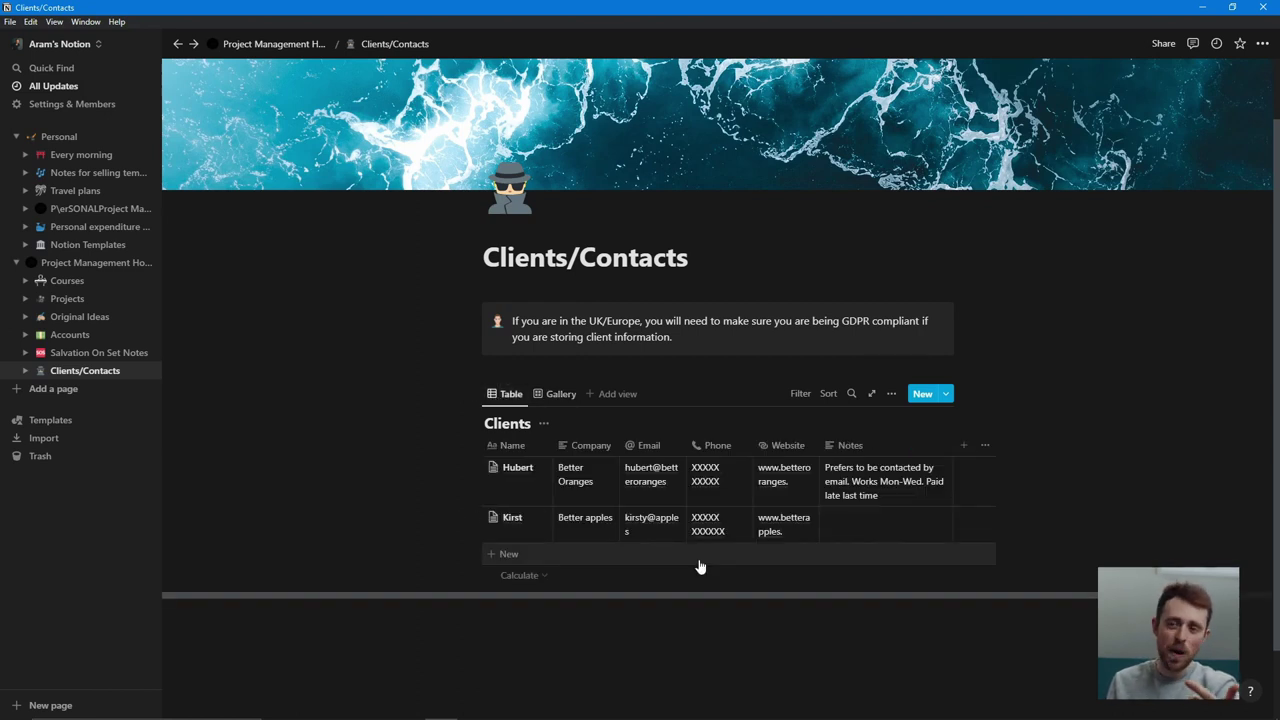
Step: Return to Project Management Home and open the Salvation On Set Notes page
click(265, 44)
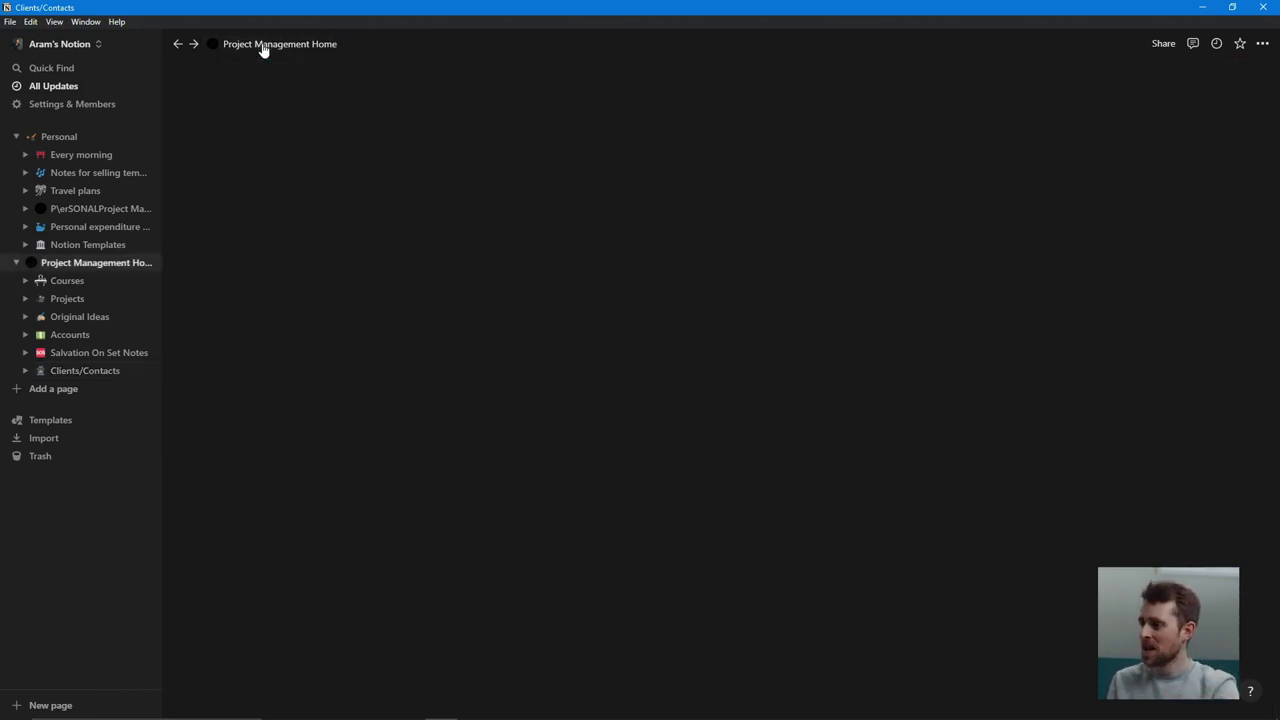
scroll(422, 522, down, 8)
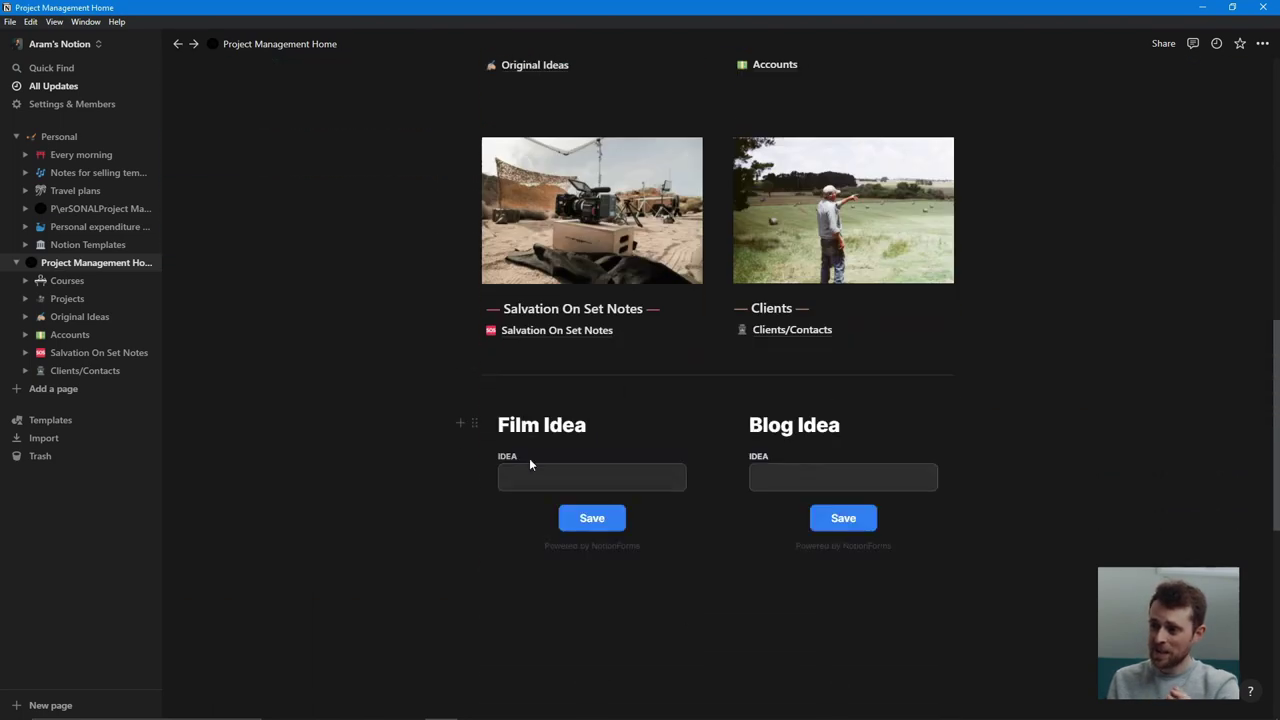
click(585, 331)
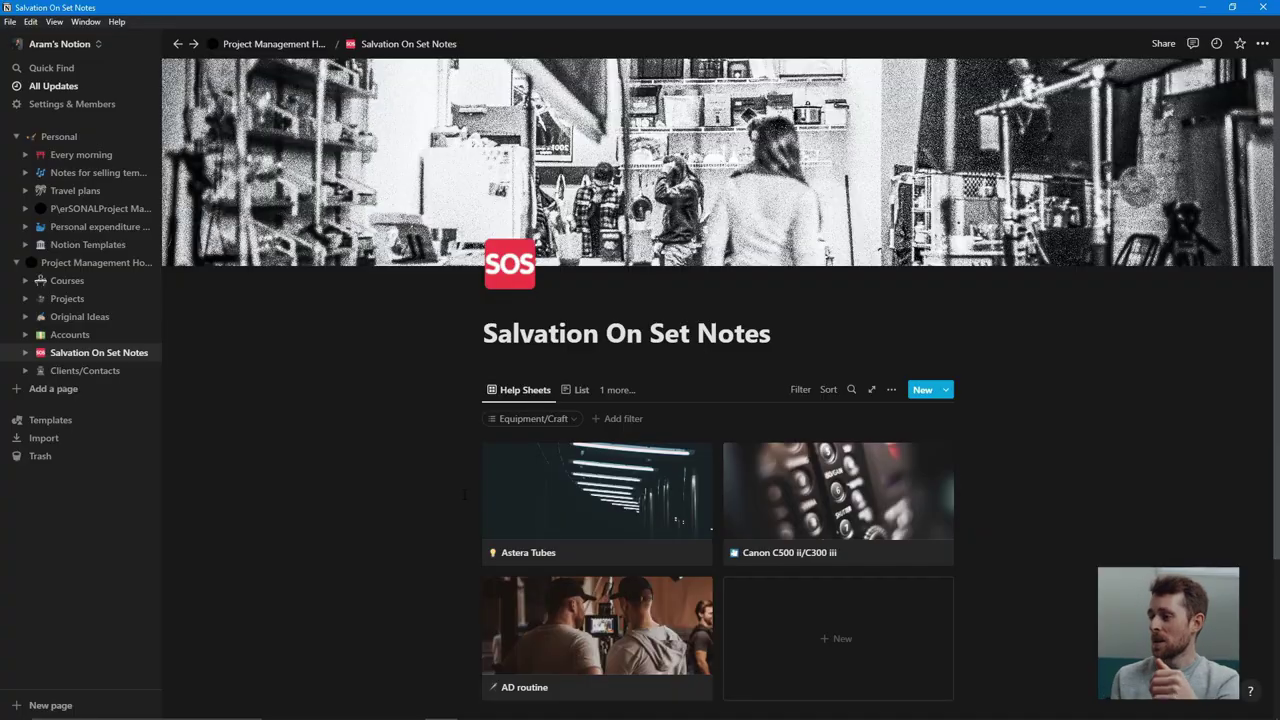
Step: Open the Astera Tubes help sheet, expand its step-by-step app connection guide, and review it along with the emergency video
click(600, 505)
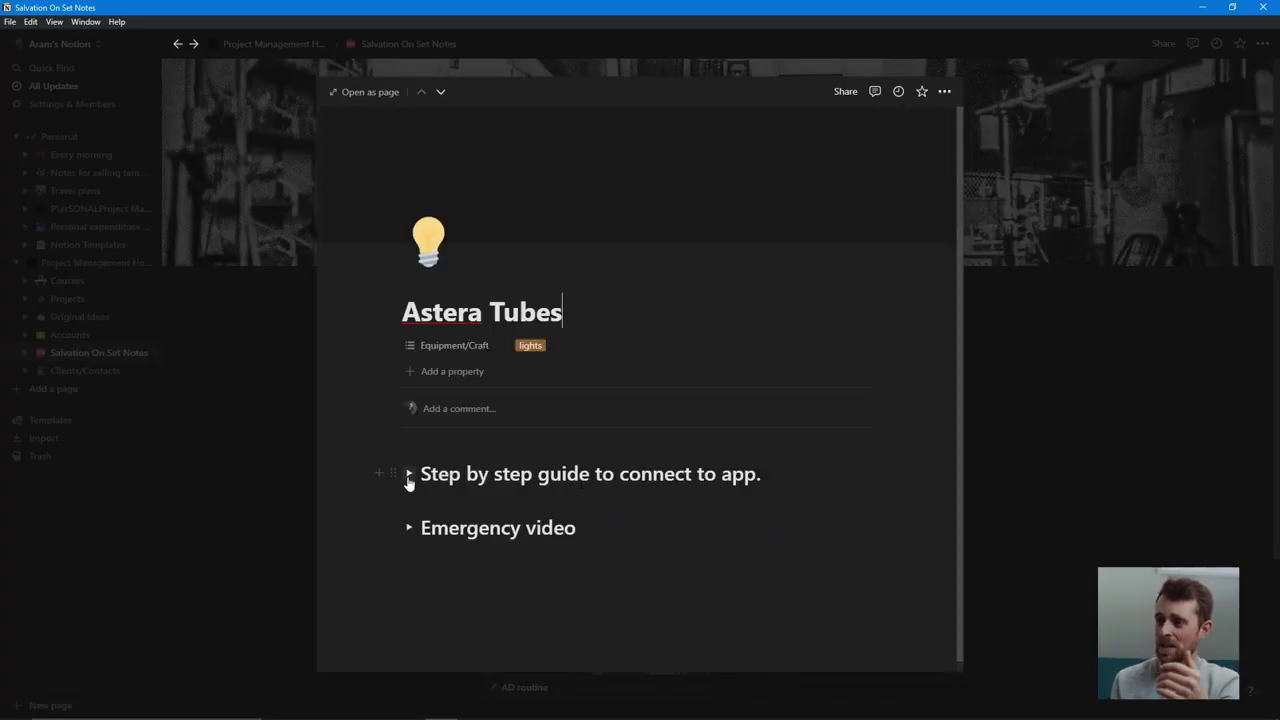
click(409, 473)
scroll(411, 477, down, 2)
scroll(411, 477, down, 3)
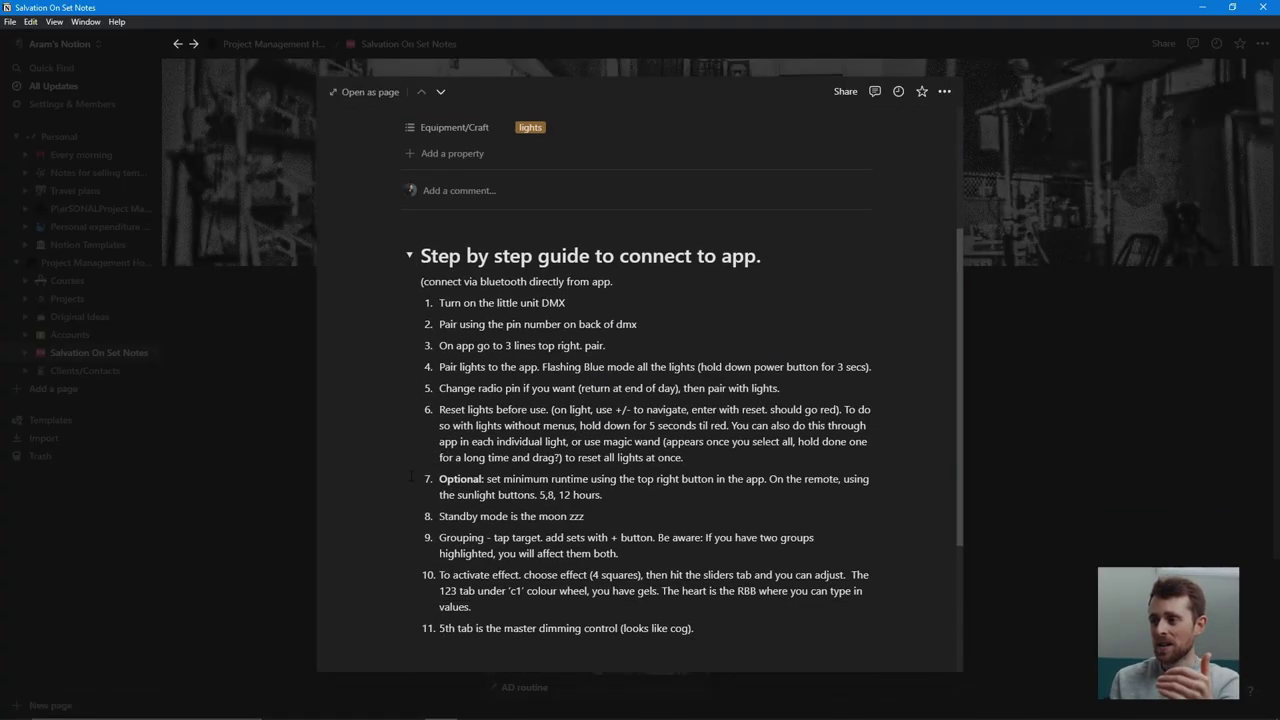
scroll(411, 477, up, 1)
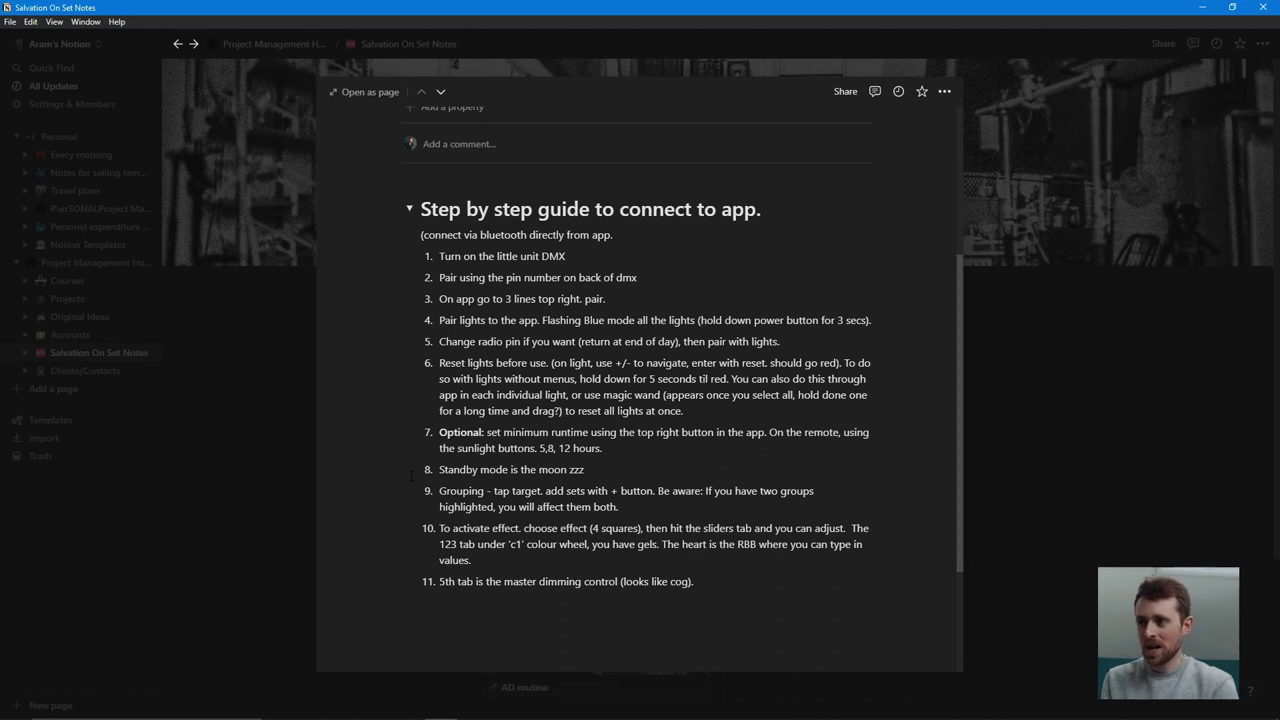
scroll(411, 475, down, 1)
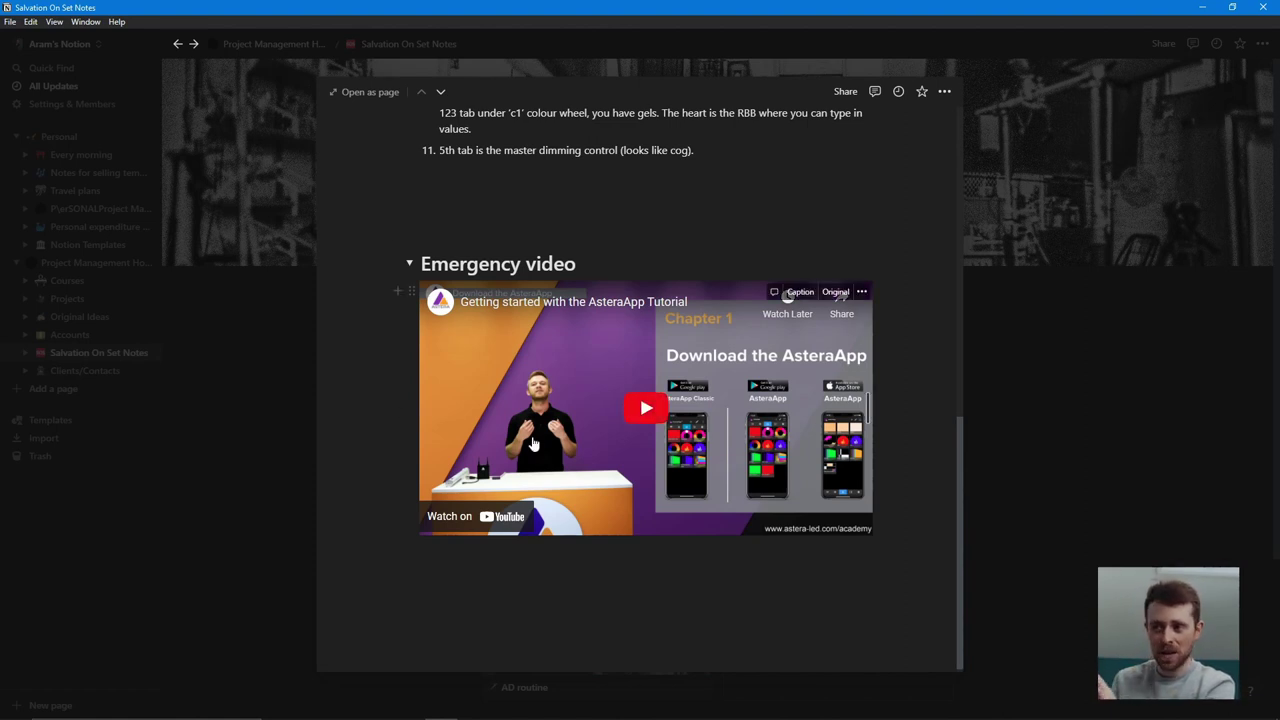
Step: Close the Astera Tubes help sheet and open the AD routine help sheet
click(259, 350)
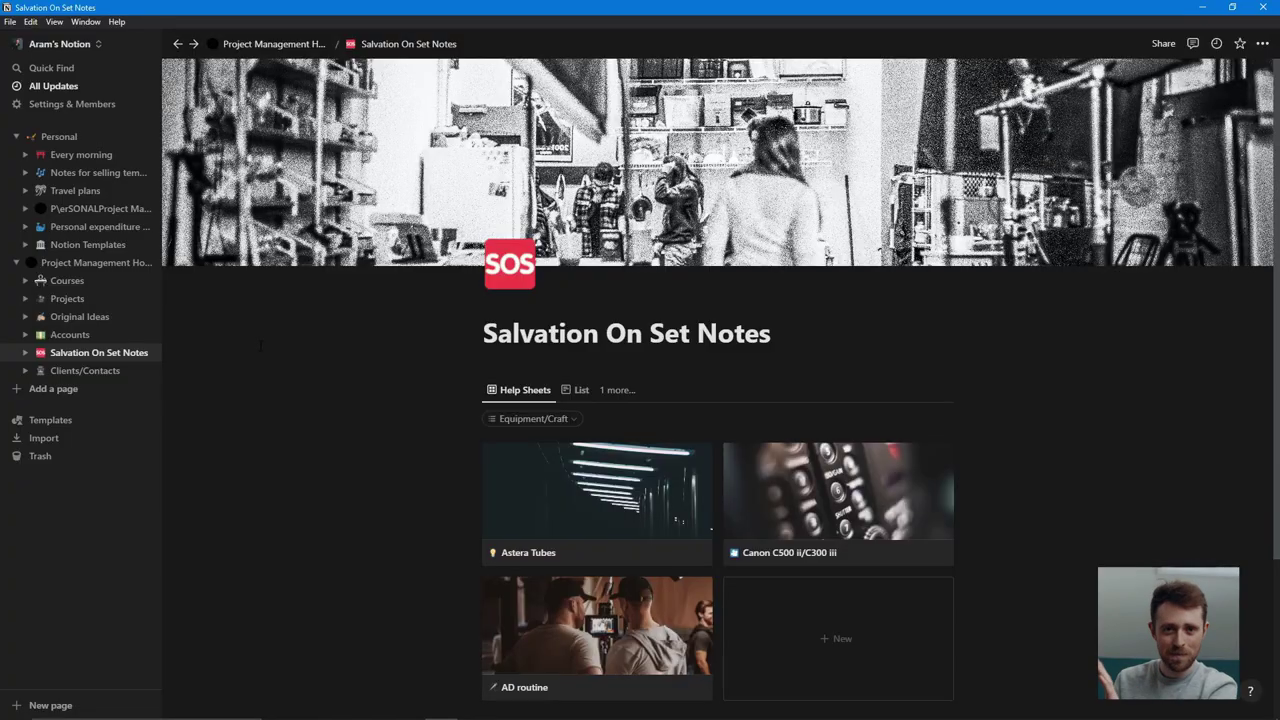
scroll(623, 425, down, 2)
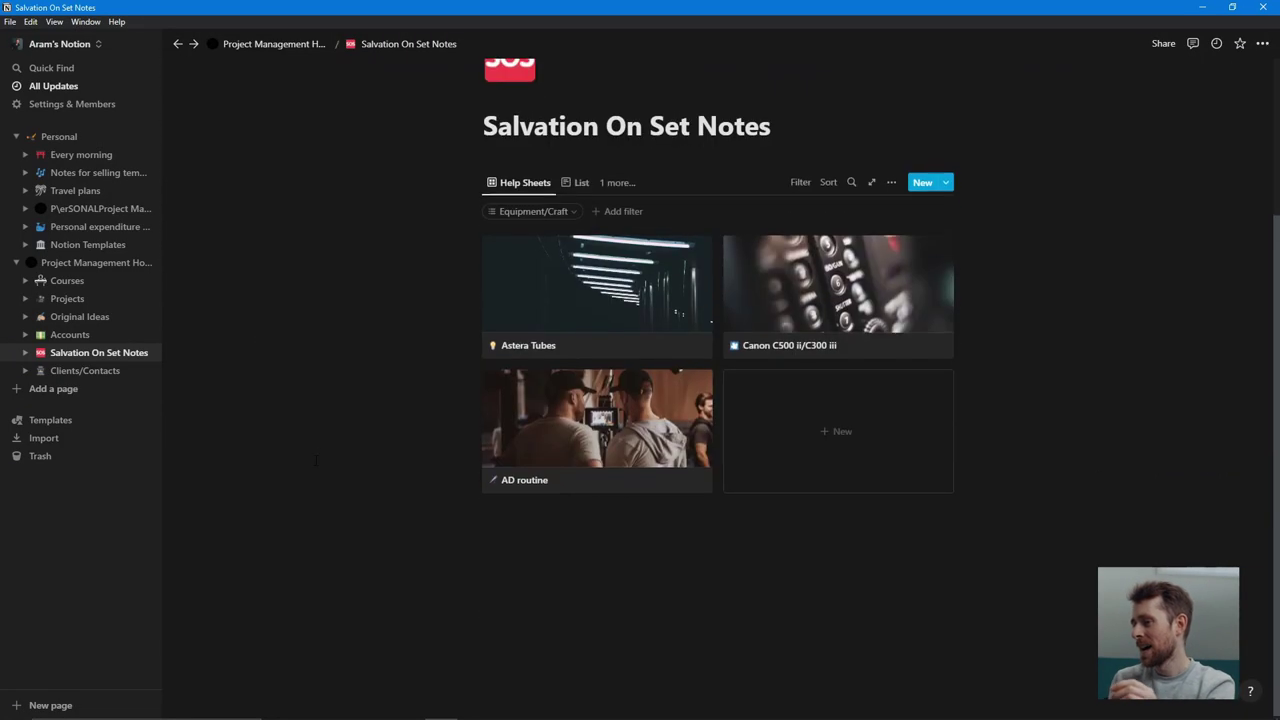
click(623, 425)
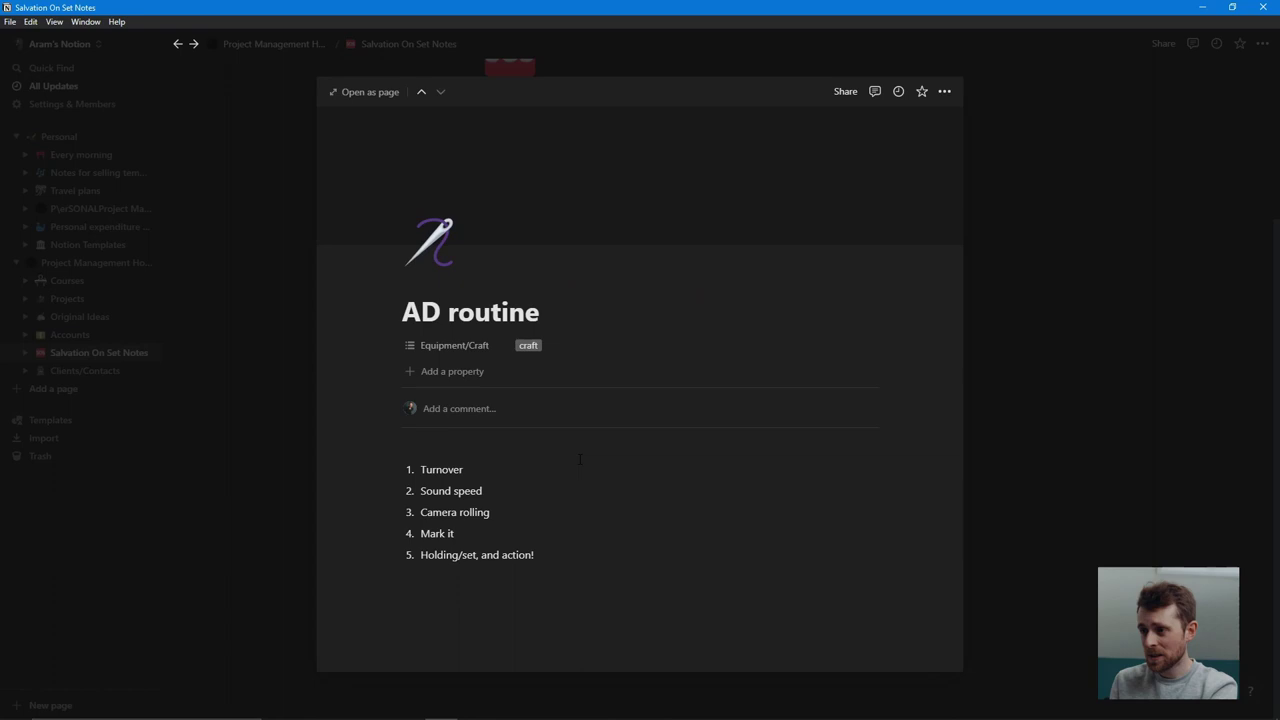